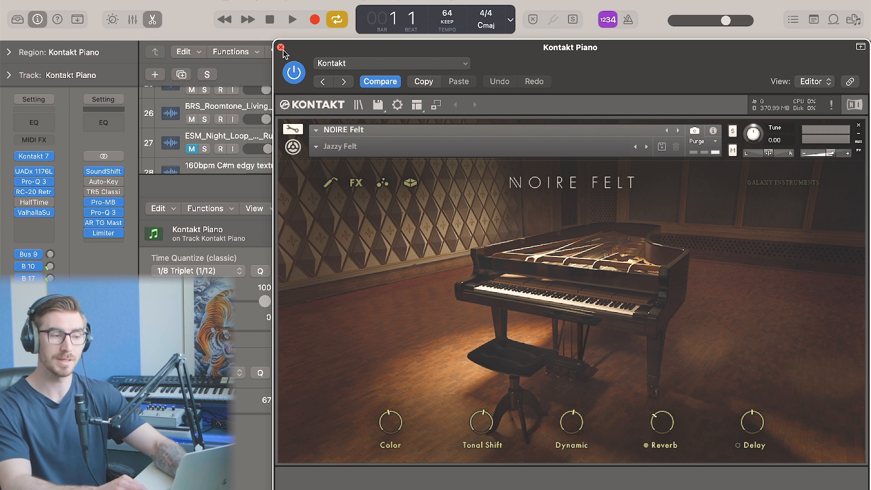
Close the instrument window and play back the piano region with all its notes in view
left_click(282, 47)
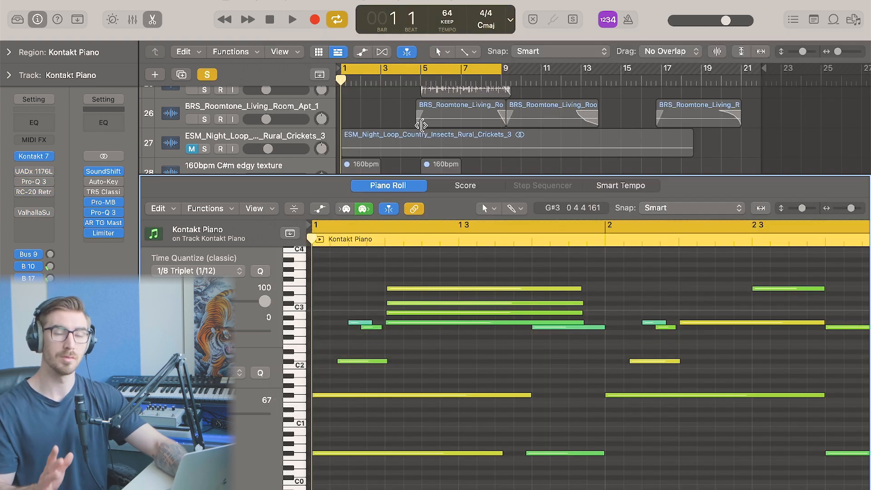
key("space")
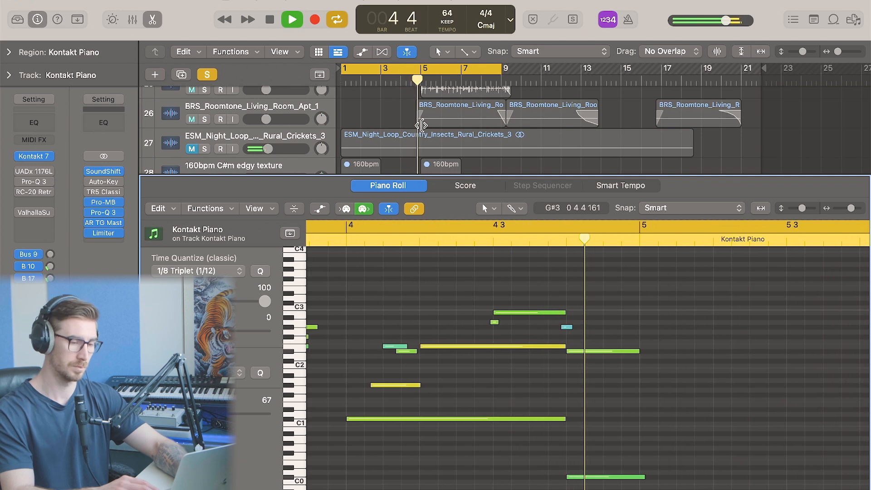
key("space")
key("z")
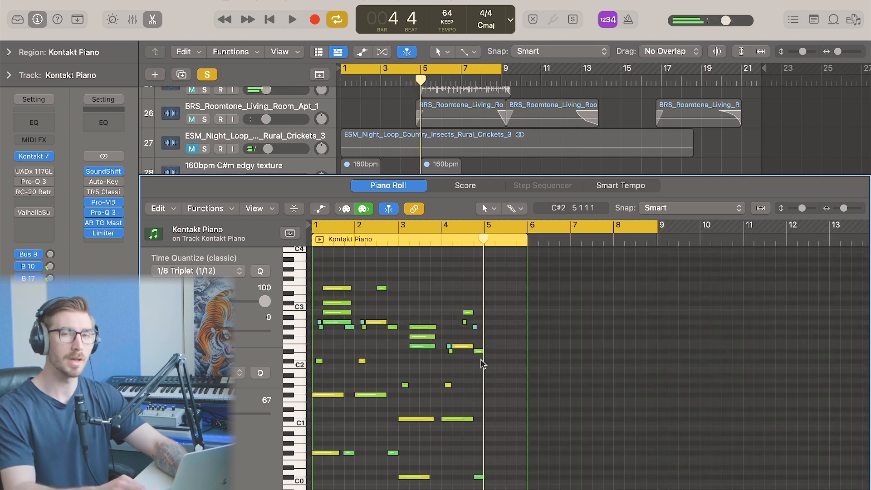
key("Return")
key("z")
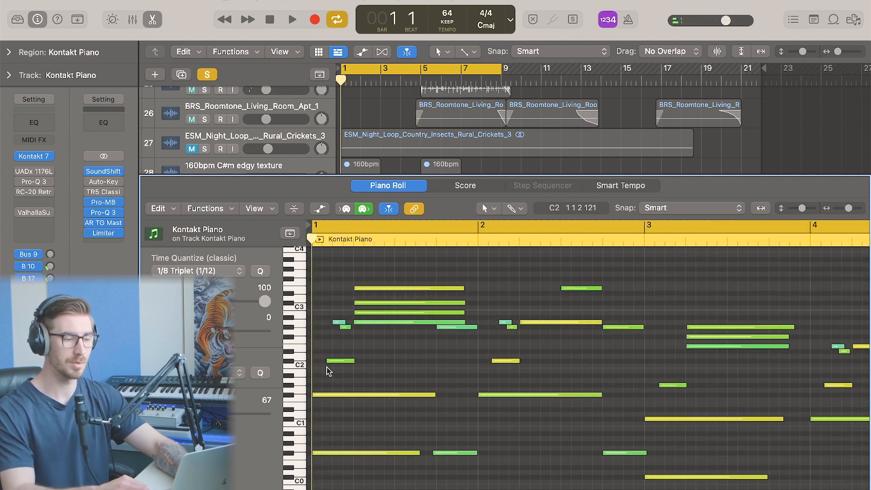
Delete the short grace notes scattered across the piano region's first bars
left_click_drag(334, 309, 348, 377)
left_click_drag(497, 300, 509, 343)
left_click(585, 289, "shift")
left_click(464, 452, "shift")
left_click(466, 326, "shift")
key("Delete")
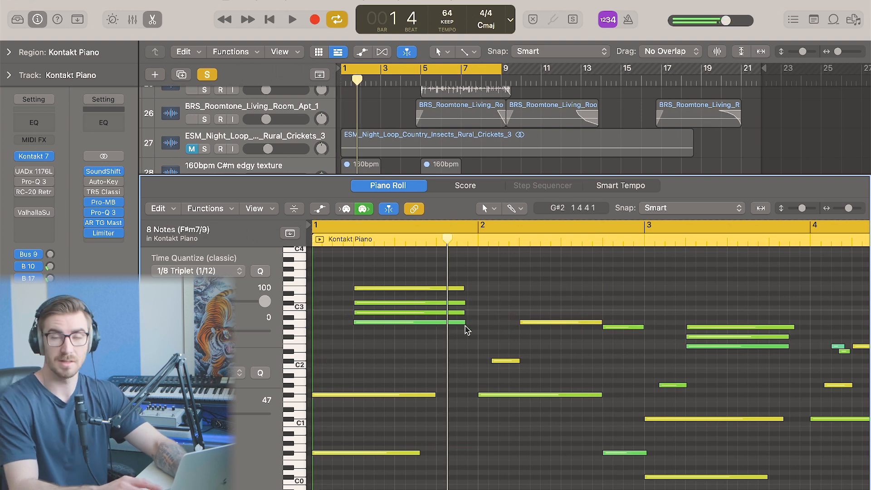
Play back the region and undo the grace-note deletion
key("space")
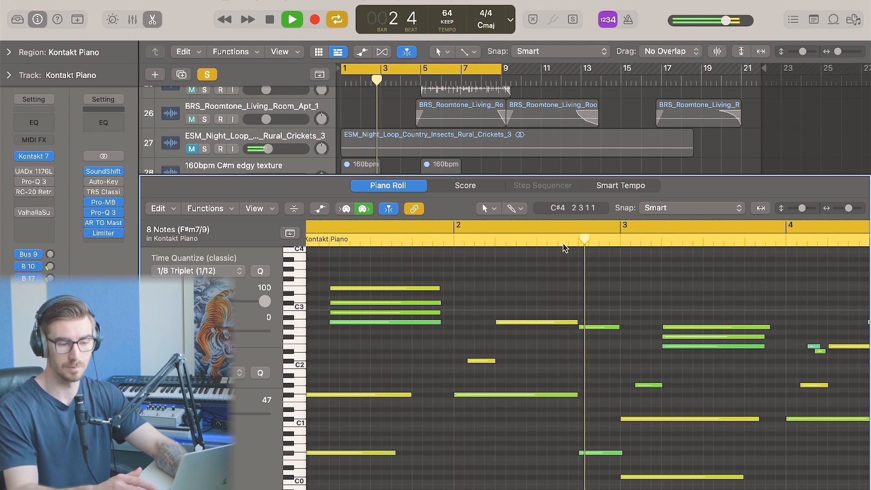
key("space")
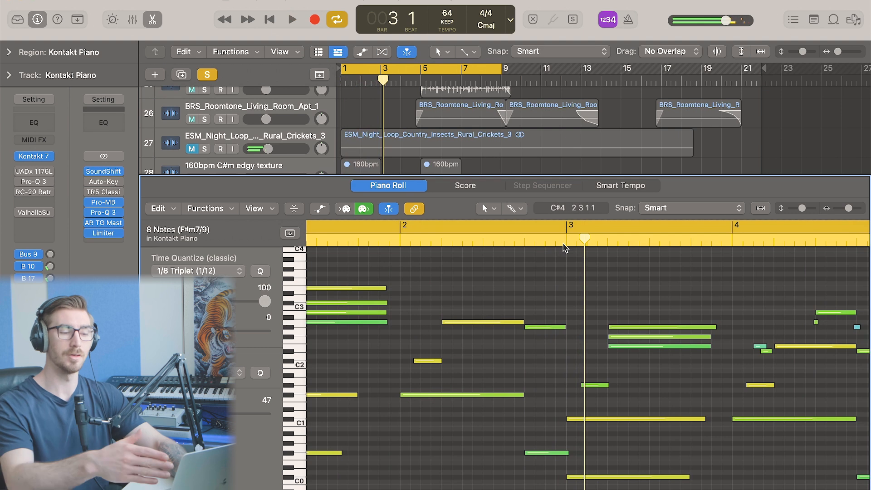
scroll(537, 307, "left", 3)
left_click_drag(628, 282, 332, 476)
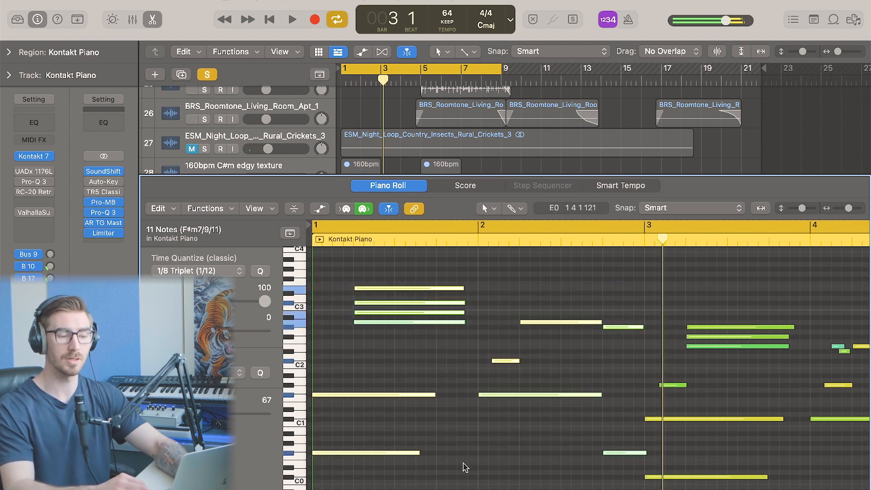
left_click(504, 477)
key("super+z")
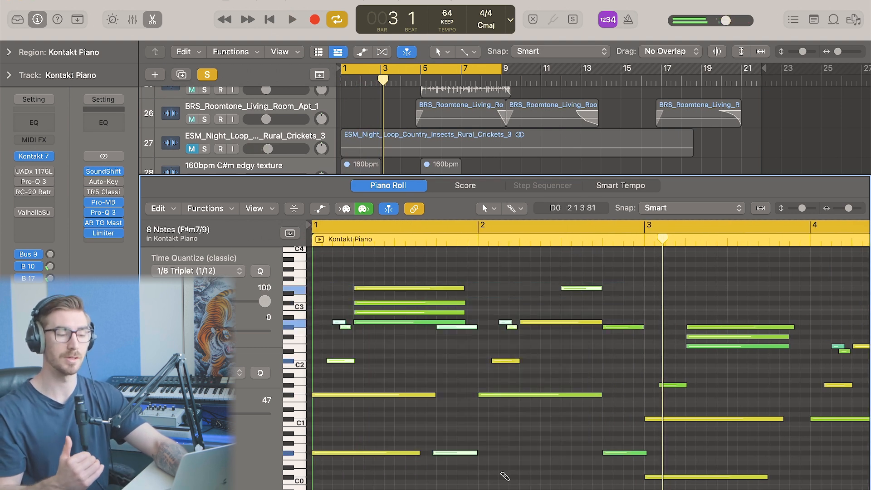
left_click(504, 476)
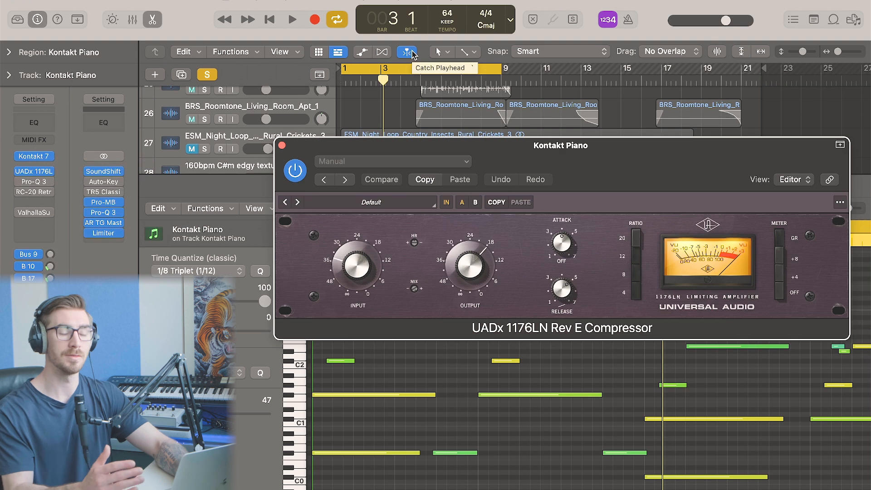
Close the compressor window and open the Pro-Q 3 insert to inspect its EQ curve during playback
left_click(282, 146)
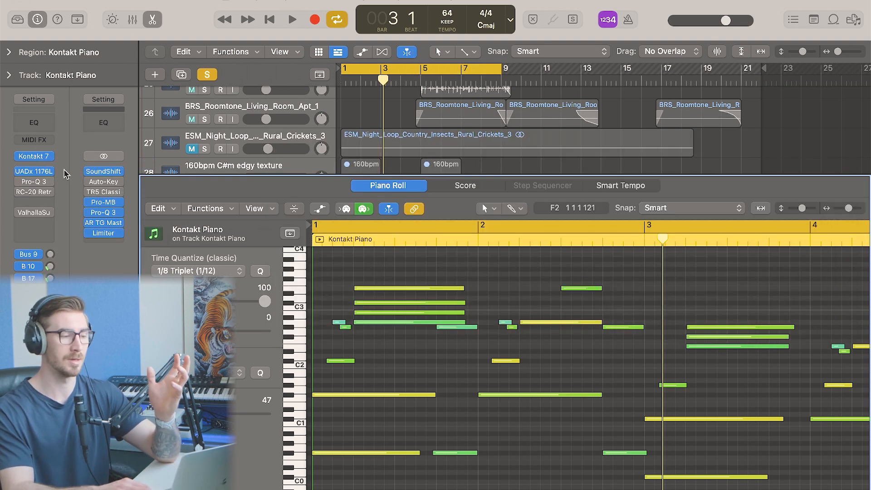
left_click(20, 182)
left_click(33, 182)
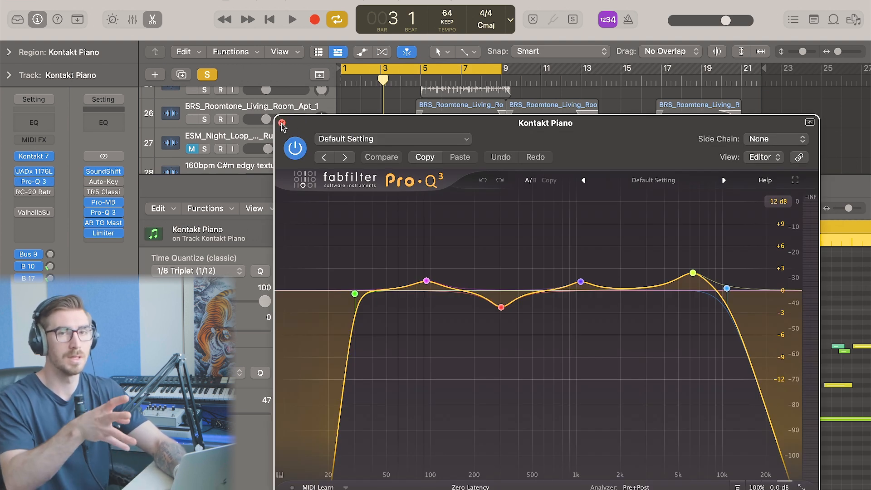
key("space")
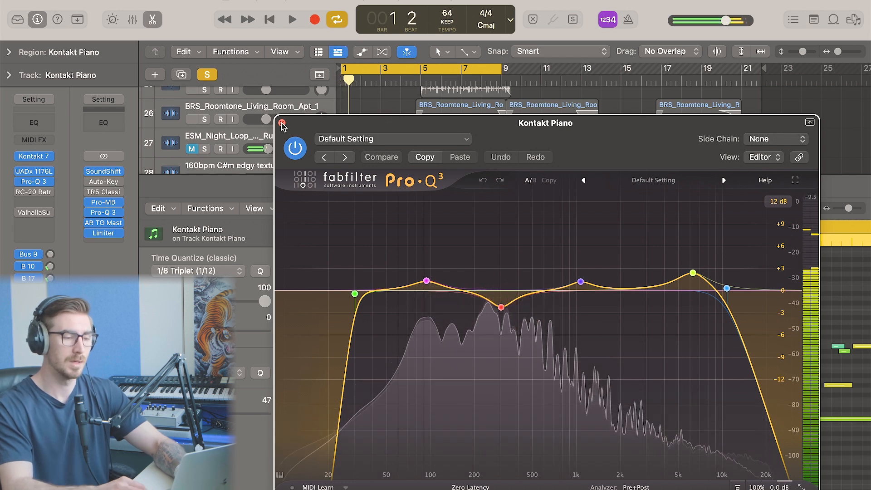
left_click(281, 125)
key("space")
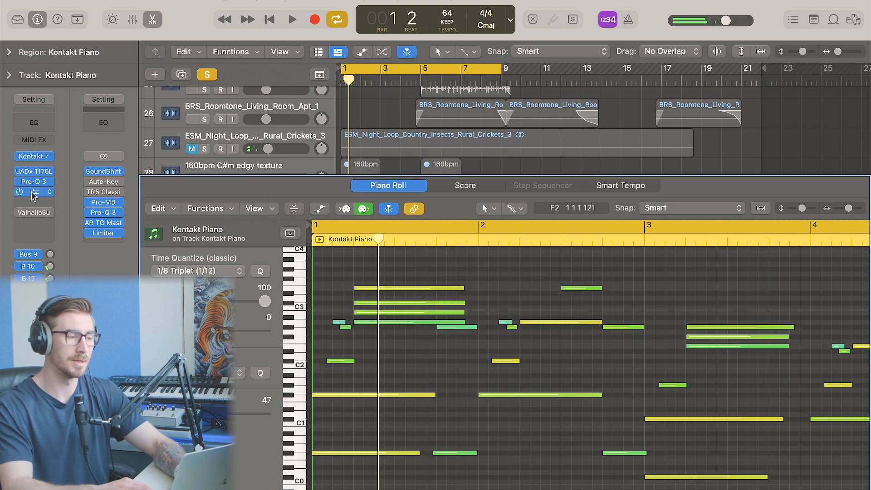
Inspect the RC-20 Retro Color and Valhalla Supermassive insert plugins while auditioning the piano
left_click(33, 194)
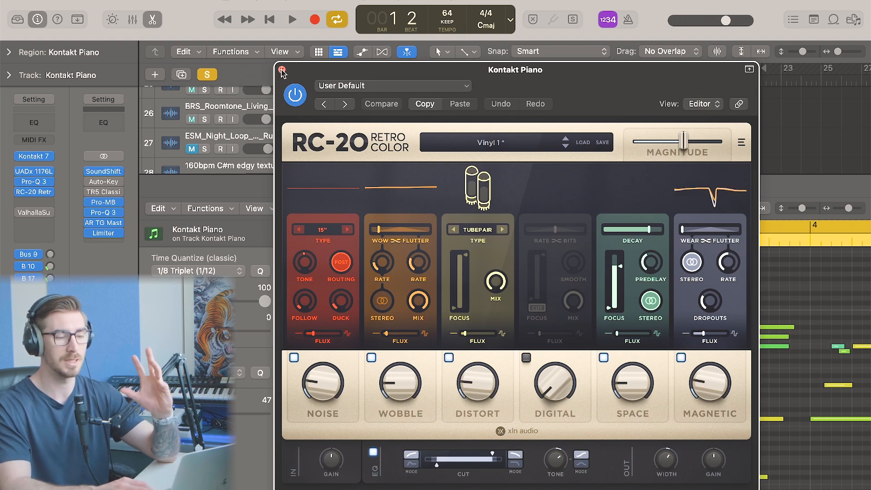
left_click(283, 71)
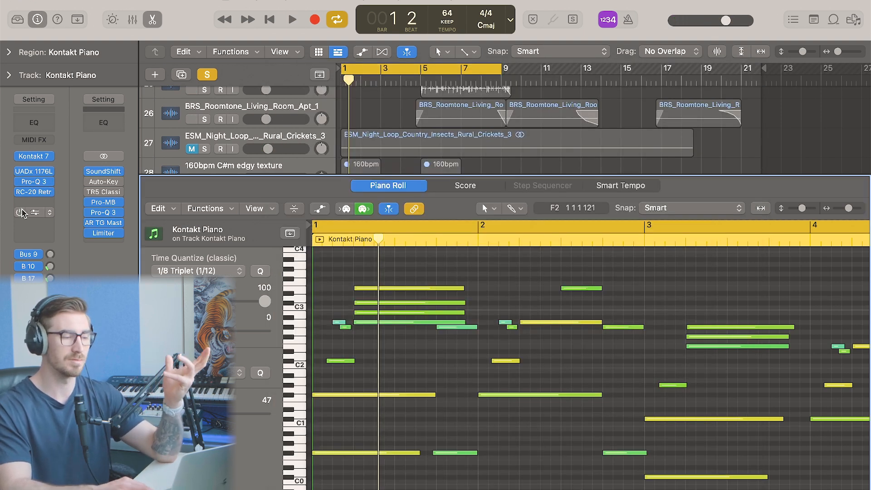
left_click(28, 210)
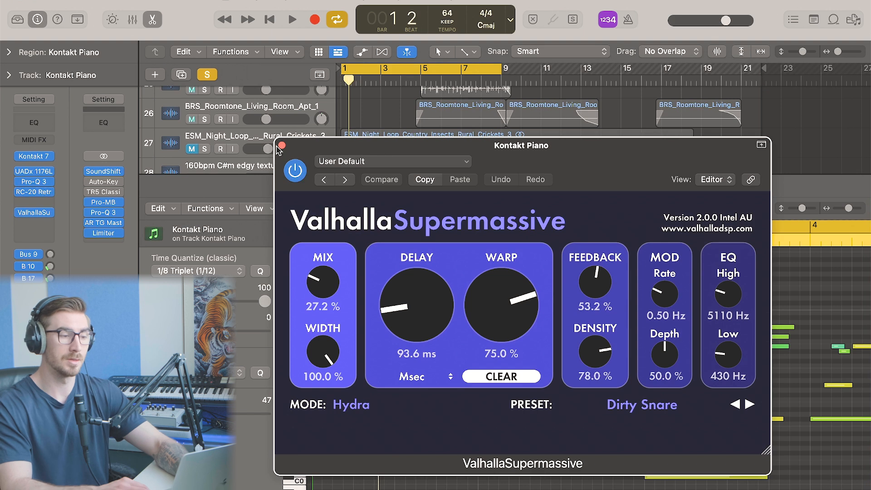
key("space")
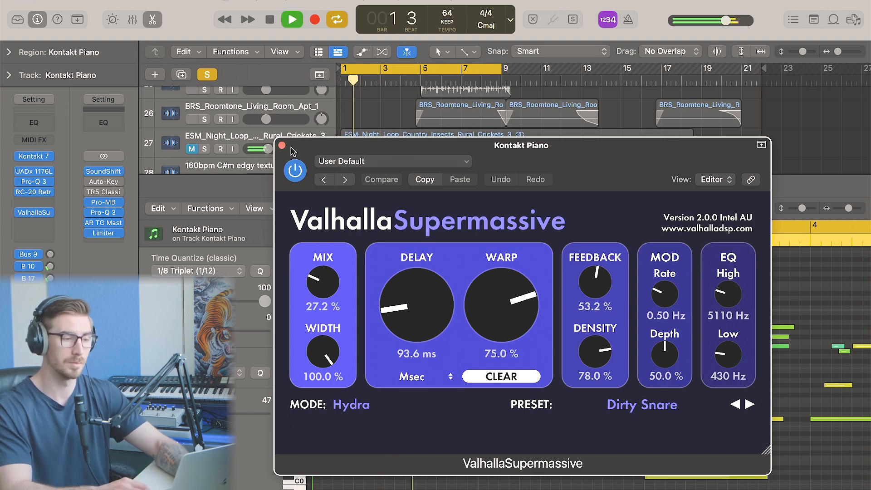
key("space")
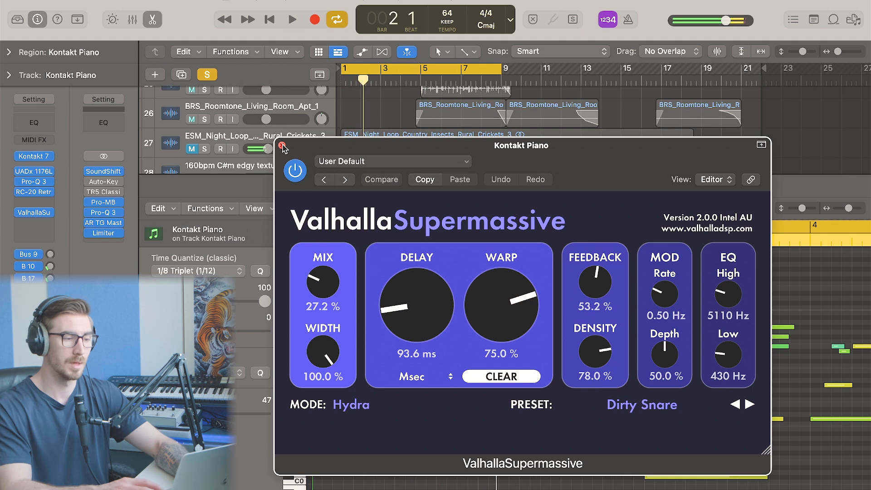
left_click(282, 146)
Bypass the 1176, Pro-Q 3, RC-20 and Valhalla inserts together and audition the piano without them
mouse_move(39, 159)
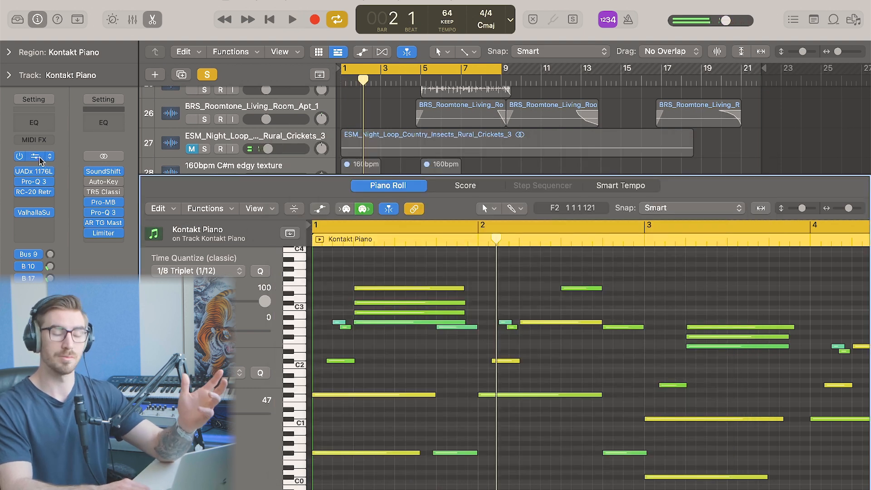
left_click(39, 160)
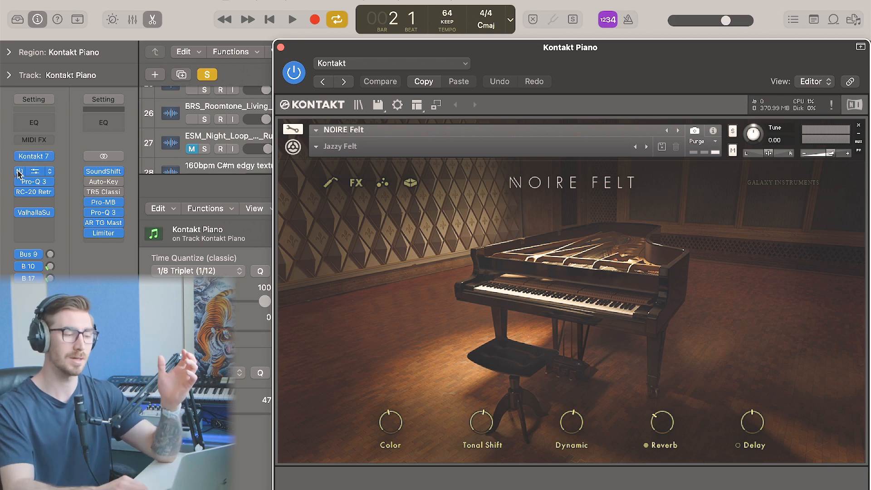
left_click_drag(19, 171, 20, 213)
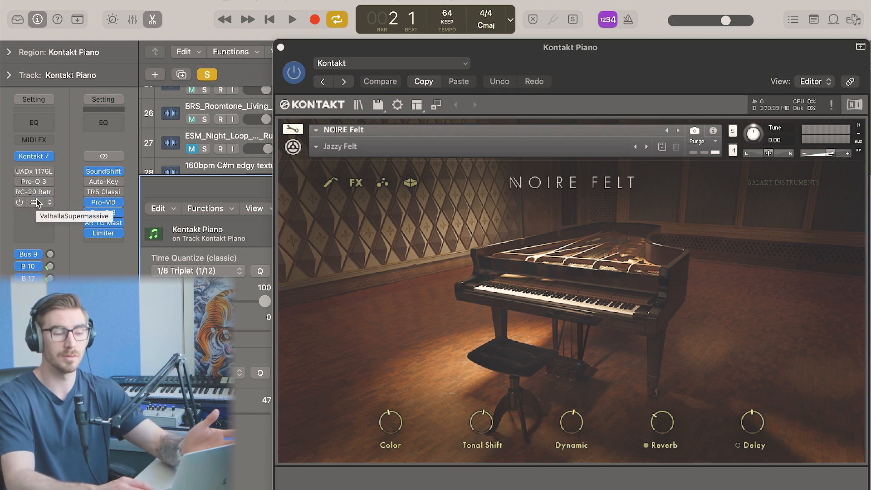
key("space")
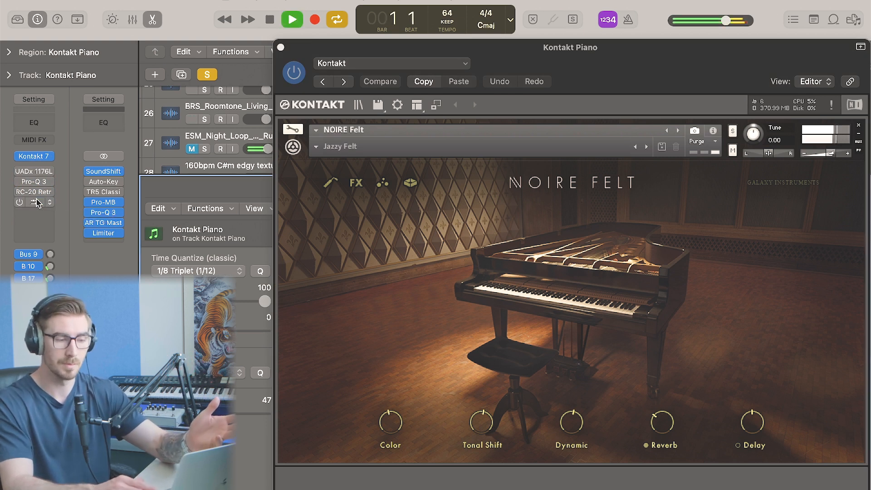
key("space")
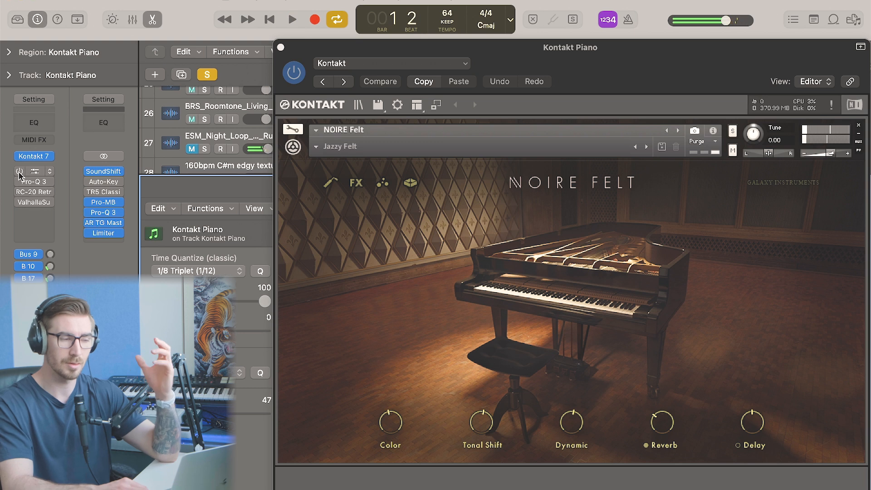
left_click(281, 47)
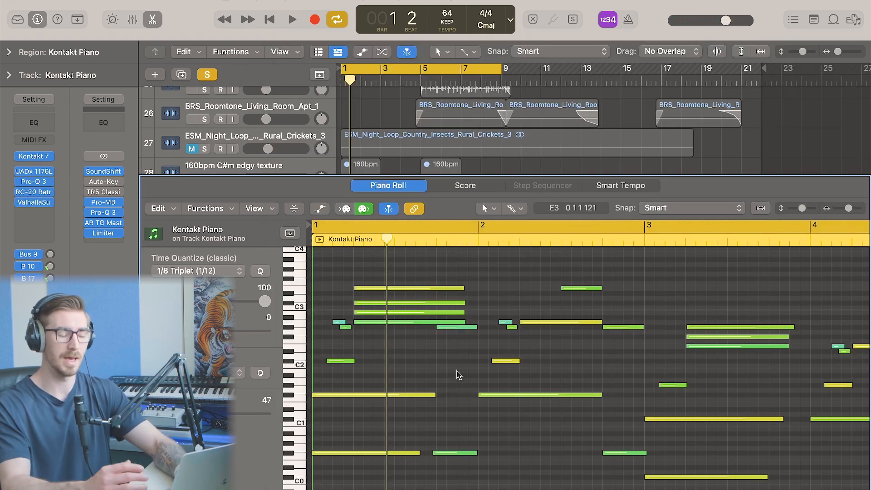
Select the opening four-note chord in the piano roll and close the editor
key("super+Left")
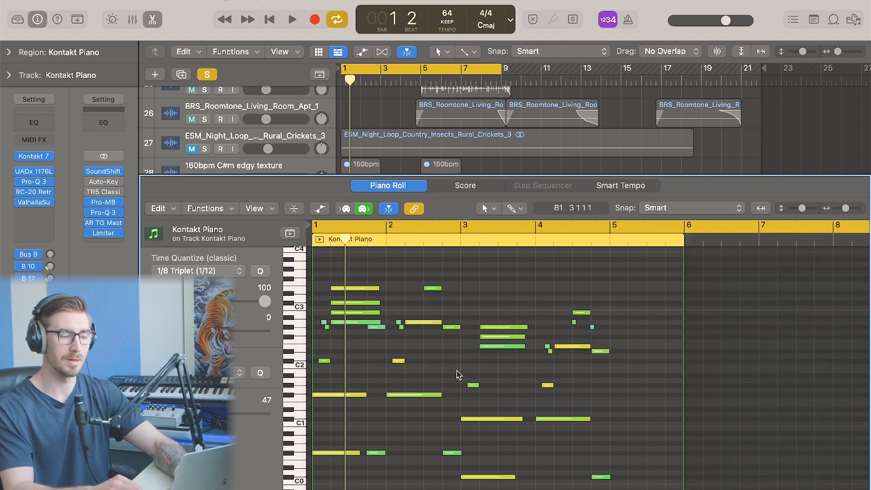
left_click_drag(355, 339, 355, 310)
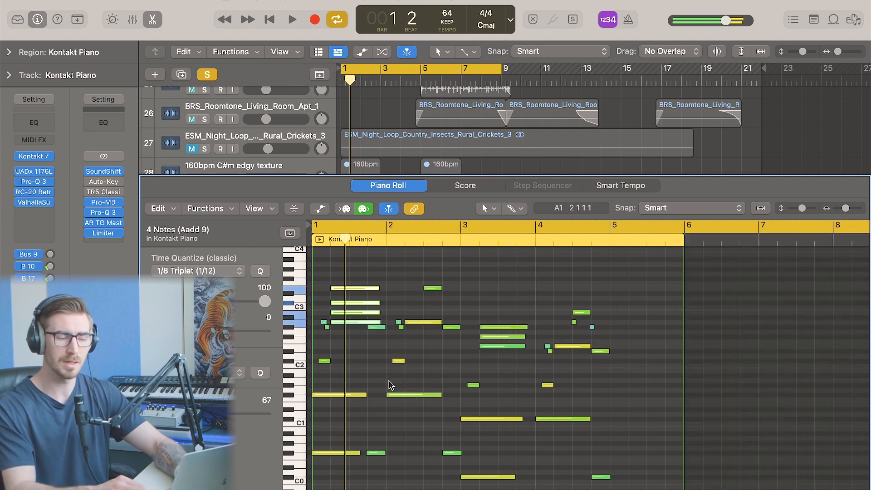
key("p")
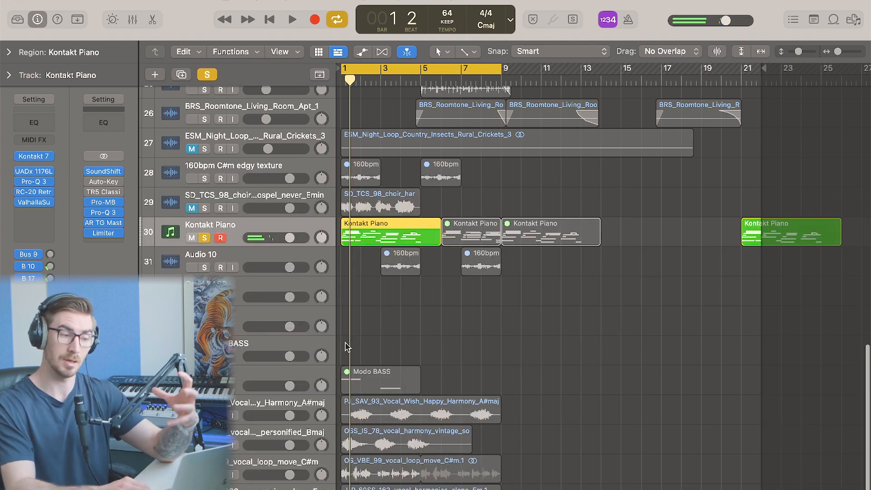
Unsolo the Kontakt Piano track
left_click(206, 239)
scroll(291, 259, "up", 1)
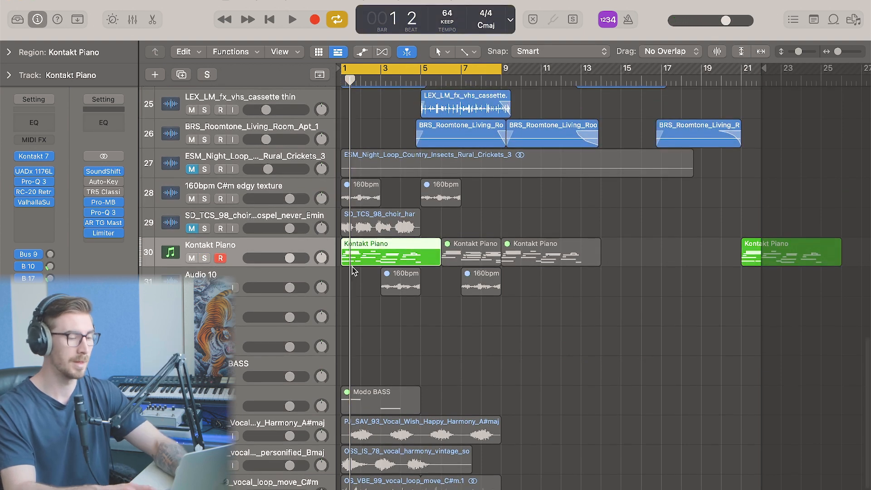
left_click(354, 271)
scroll(353, 254, "up", 10)
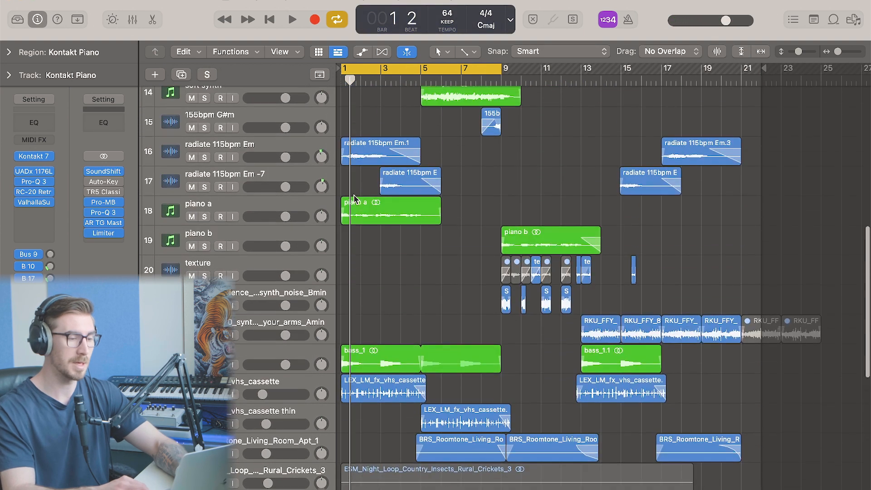
scroll(354, 199, "up", 1)
Select the radiate 115bpm Em track and its first region at bar 1
left_click(282, 178)
left_click(361, 210)
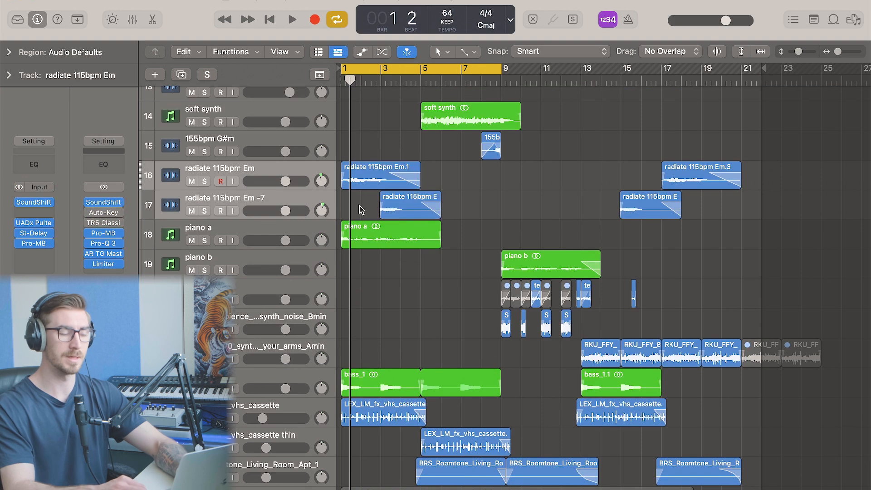
key("super+Right")
key("super+Right")
key("Return")
scroll(361, 210, "up", 1)
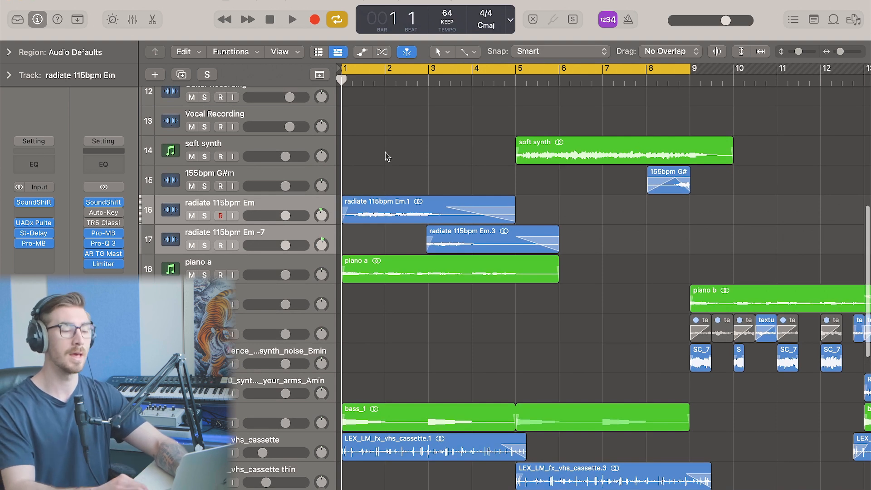
scroll(387, 156, "down", 1)
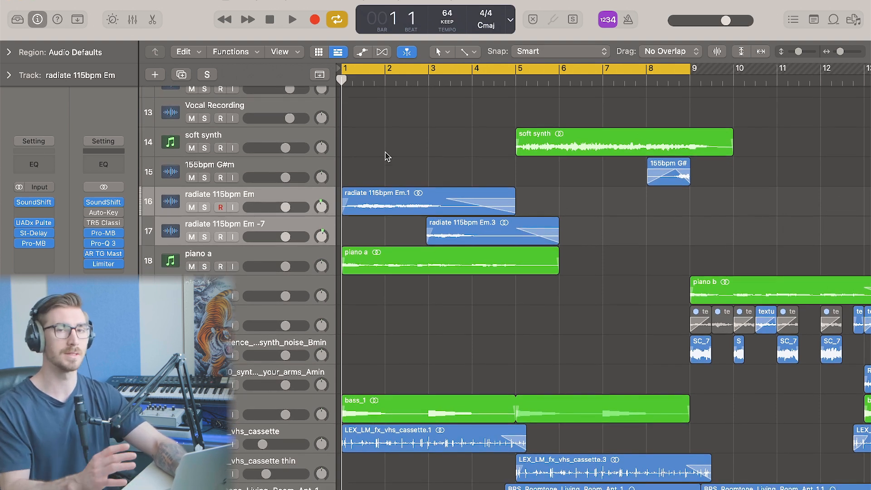
scroll(387, 157, "up", 2)
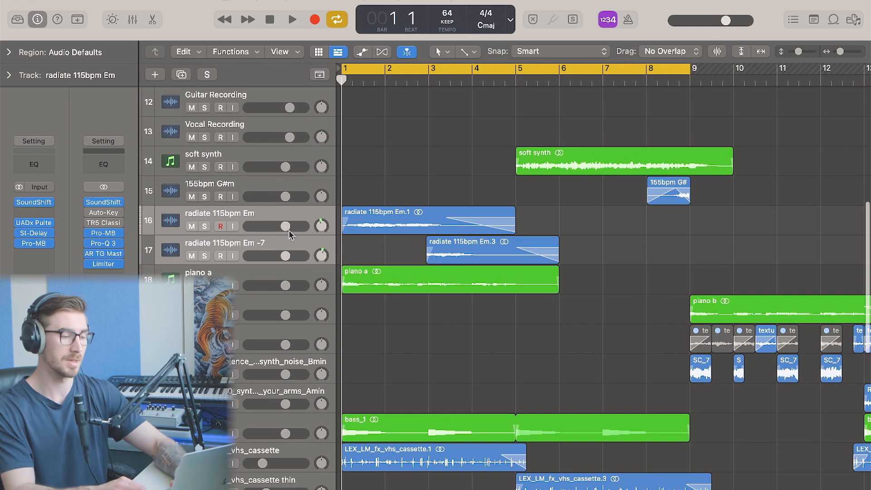
left_click(298, 217)
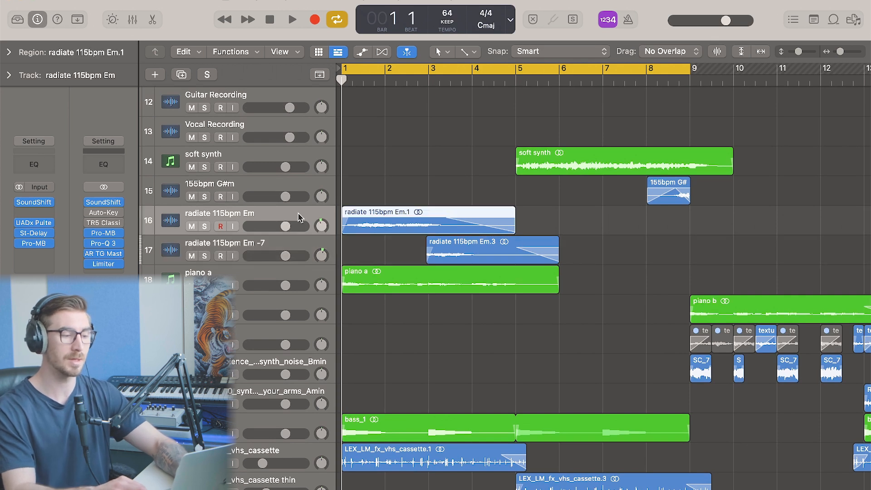
Add the radiate 115bpm Em.3 region to the selection, solo both radiate regions and play them back
left_click(291, 245, "shift")
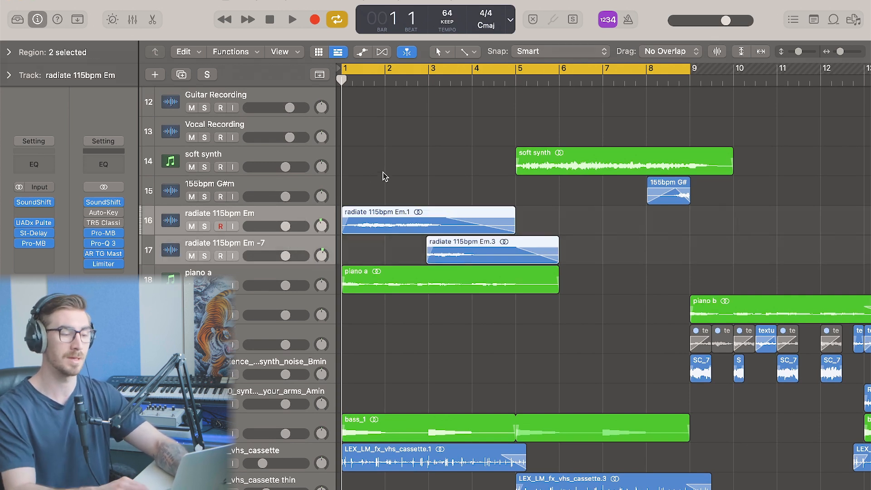
key("s")
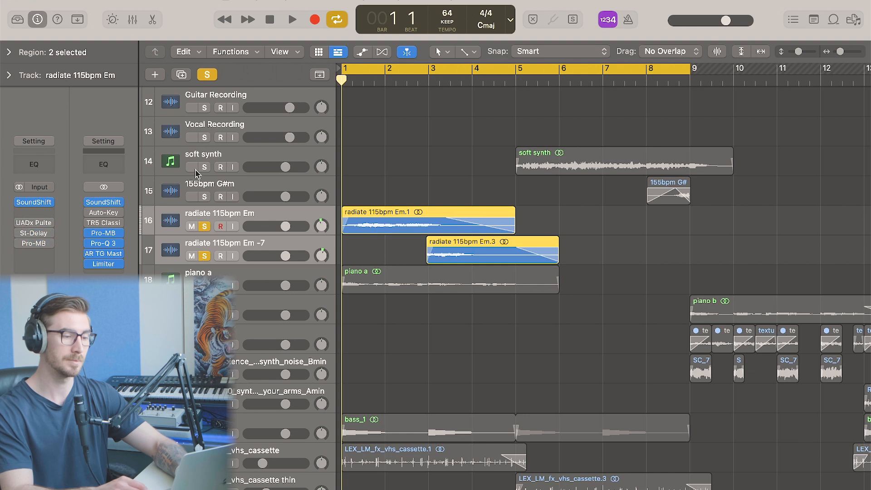
key("space")
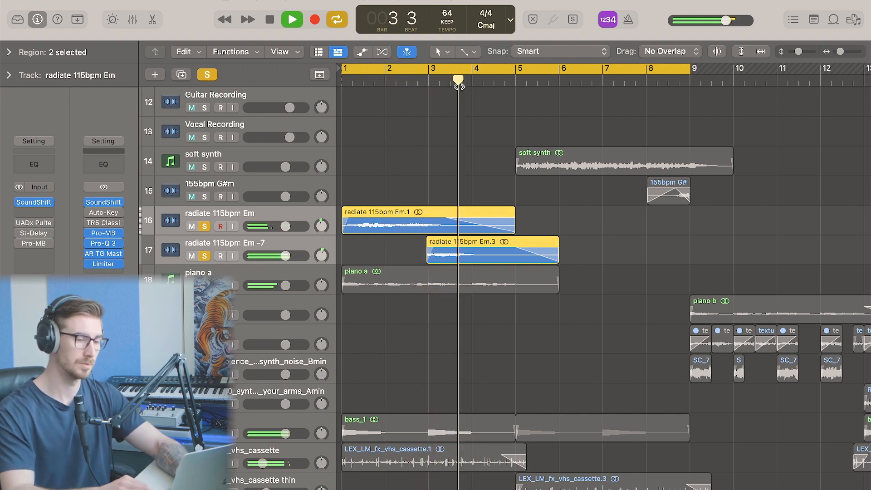
key("space")
Select the radiate 115bpm Em.3 region and unsolo the radiate regions
left_click(484, 148)
left_click(477, 252)
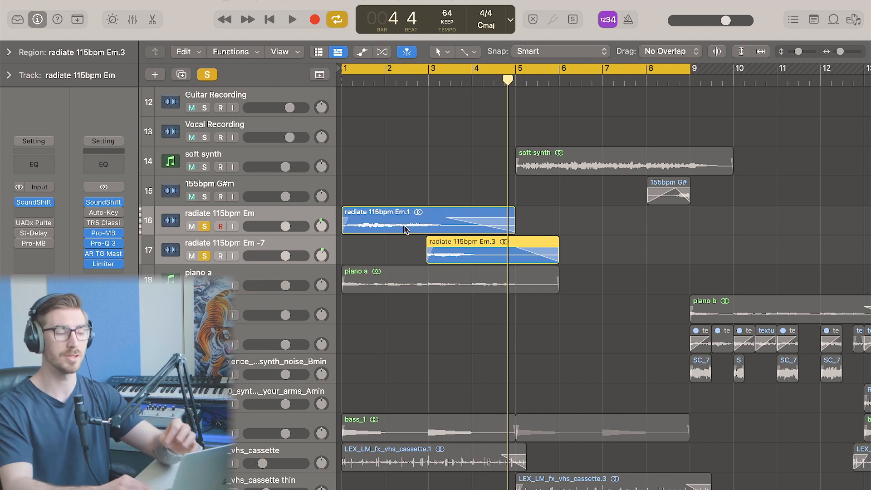
left_click(204, 226)
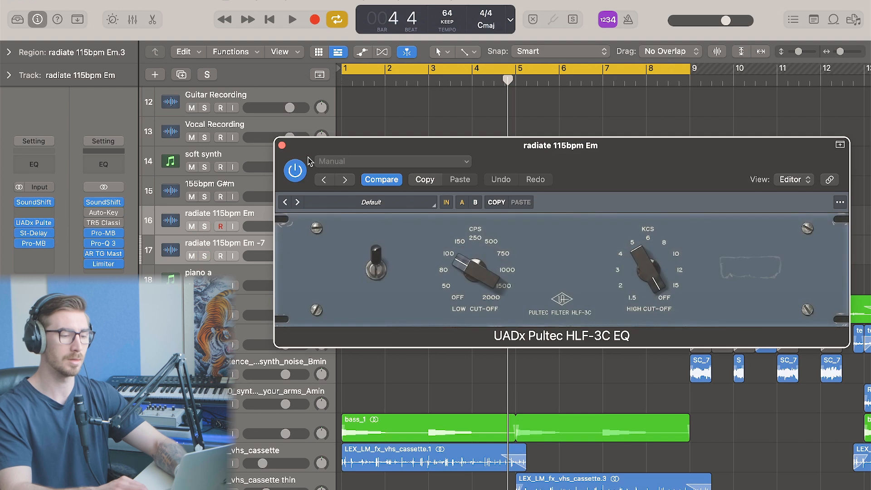
Inspect the radiate 115bpm Em track's Pultec, Stereo Delay and Pro-MB inserts, closing each window
left_click(282, 145)
left_click(41, 233)
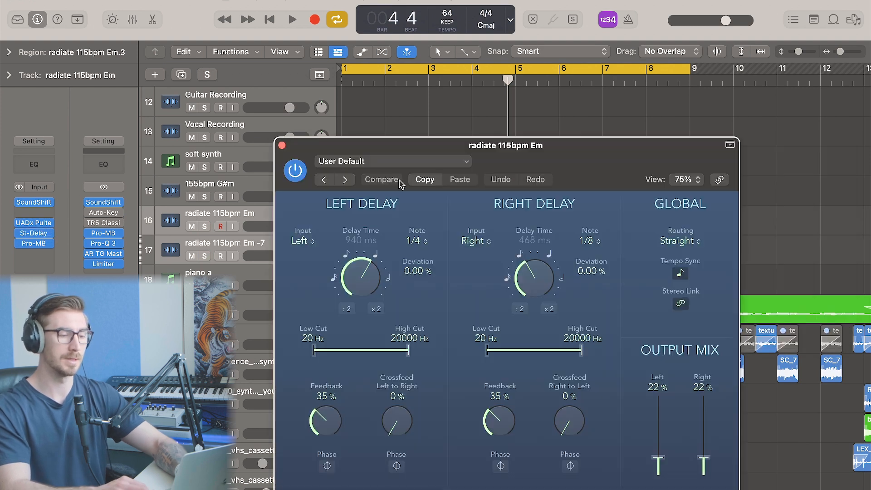
left_click(41, 243)
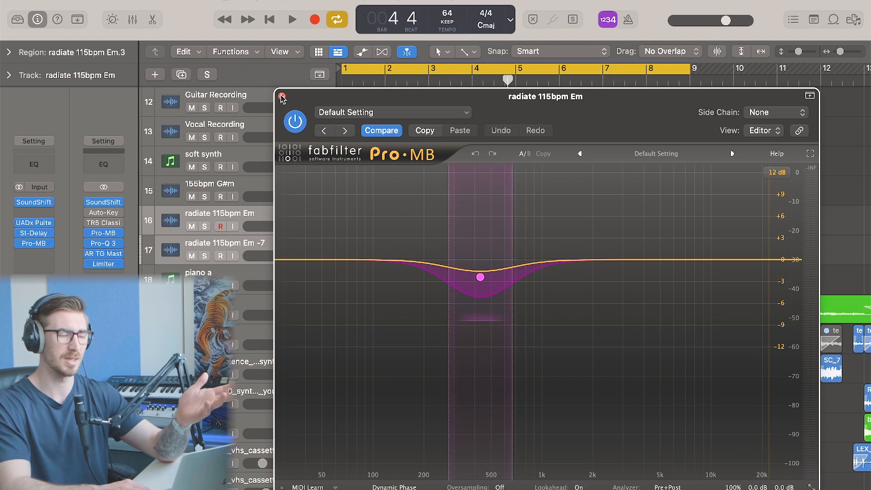
left_click(282, 97)
left_click(287, 149)
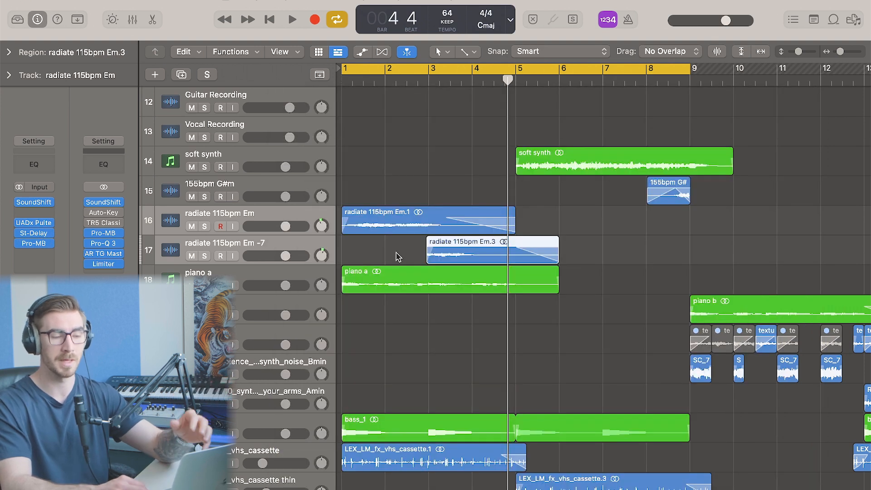
Select both radiate regions together with the piano a region, solo them and audition the combination
left_click(380, 256)
left_click(284, 275, "shift")
key("s")
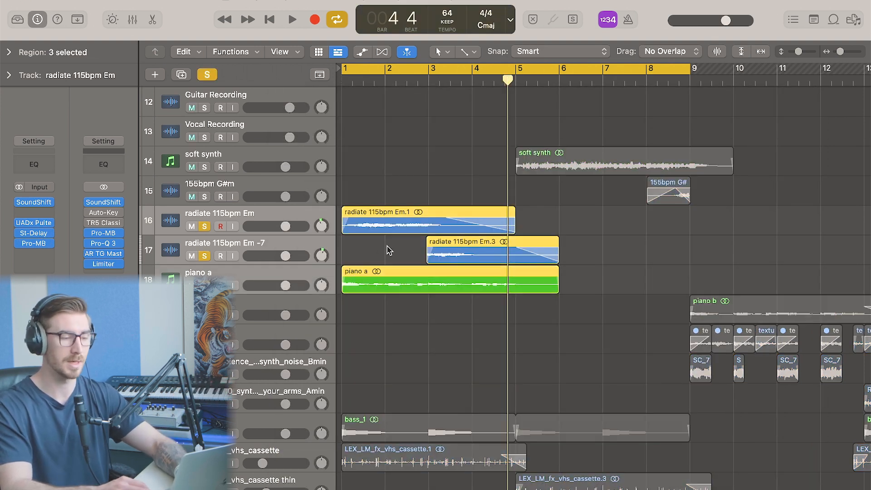
key("space")
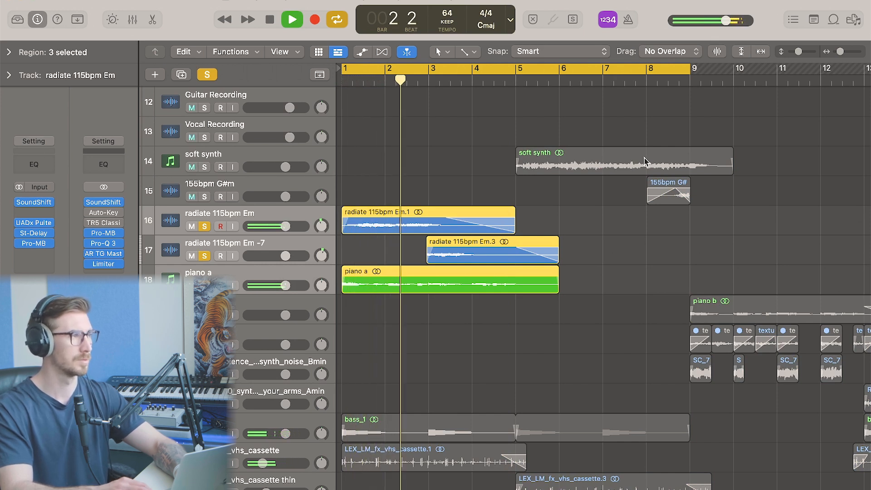
key("space")
Scroll down to the Modo BASS track and open its instrument to review the bass model
left_click(502, 150)
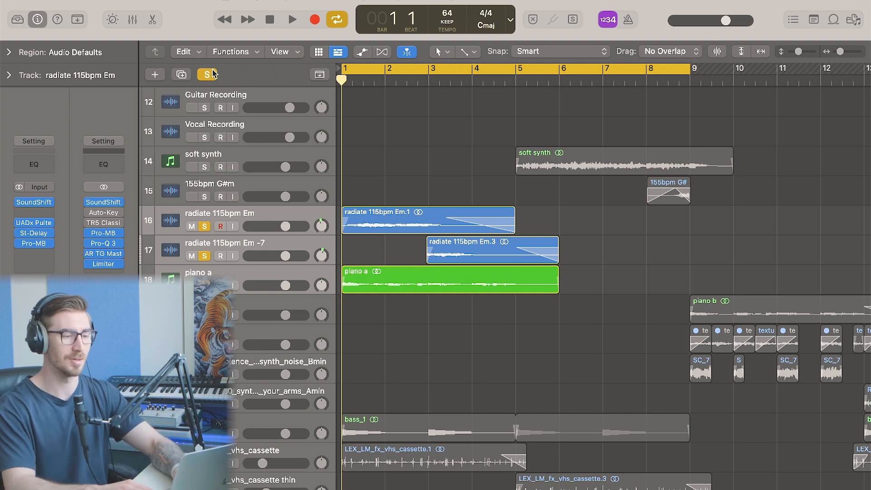
scroll(448, 302, "down", 3)
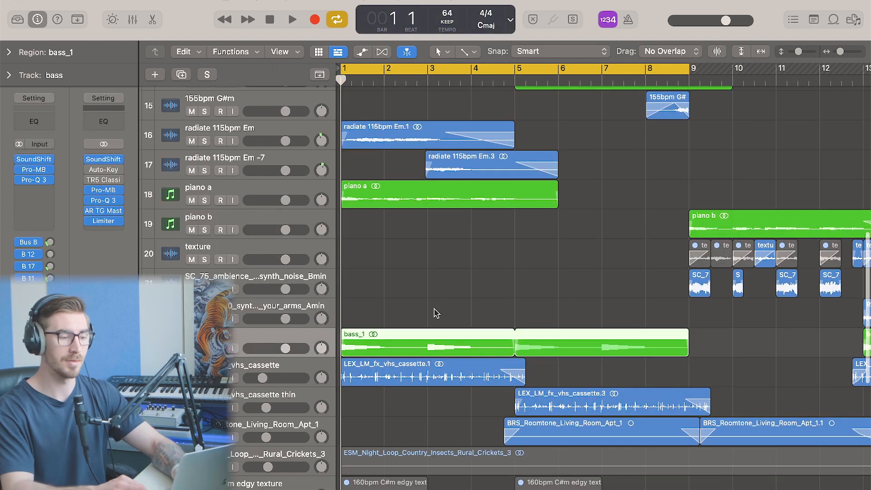
scroll(436, 313, "down", 10)
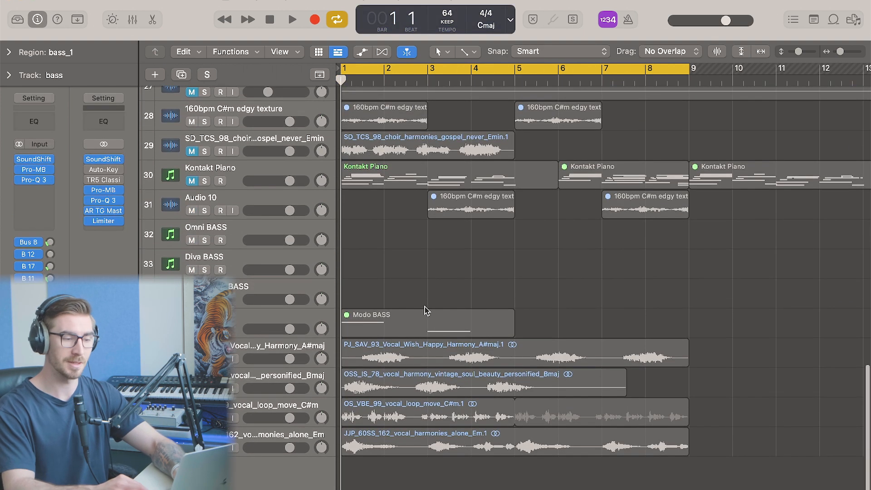
left_click(416, 324)
left_click(288, 313)
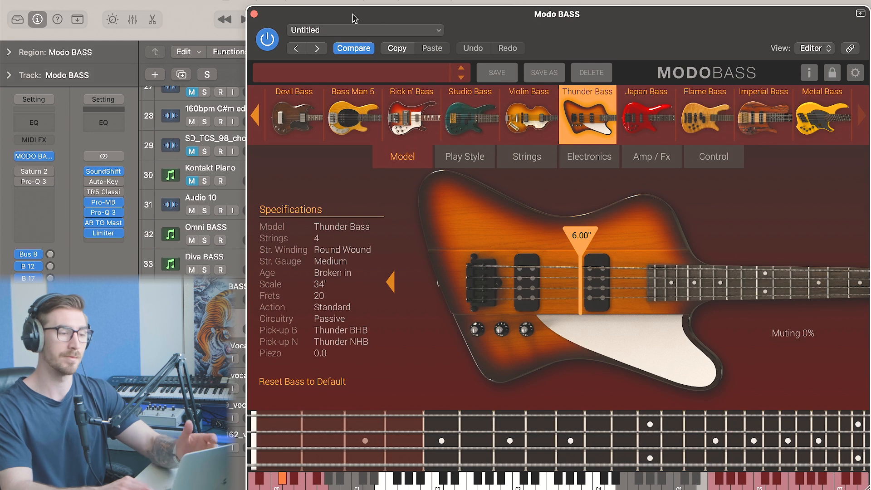
left_click(254, 15)
Unmute the Modo BASS region and solo it
right_click(381, 316)
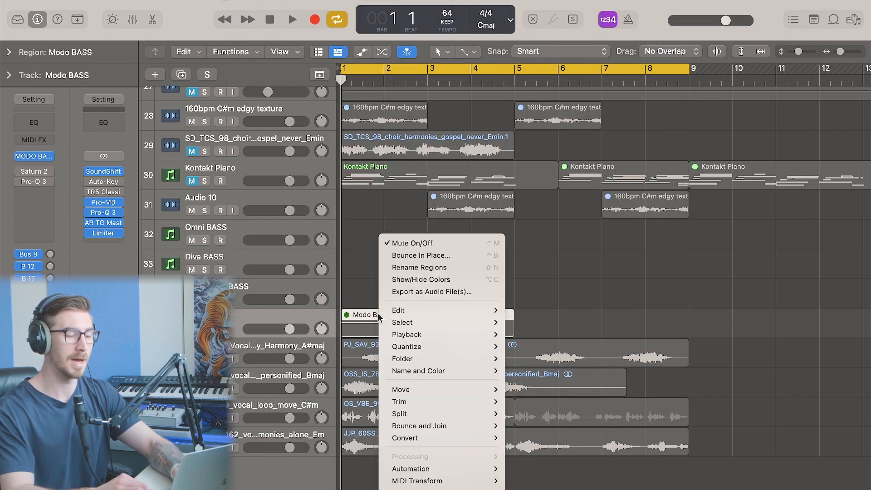
left_click(410, 244)
key("ctrl+s")
Open the Modo BASS region in the piano roll, select its notes and audition them
key("p")
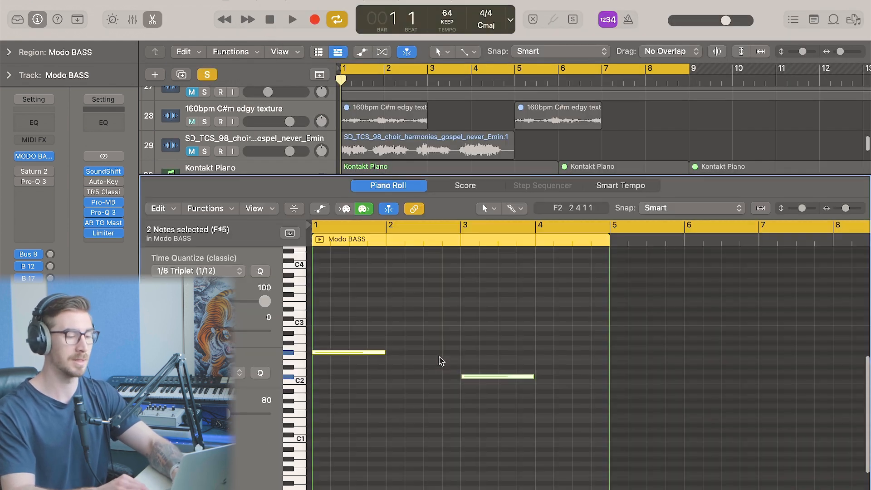
left_click(480, 319)
key("space")
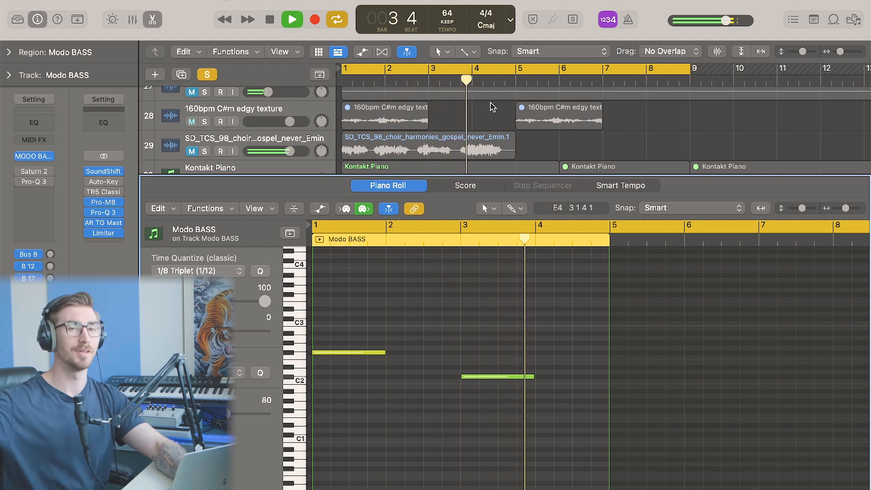
key("space")
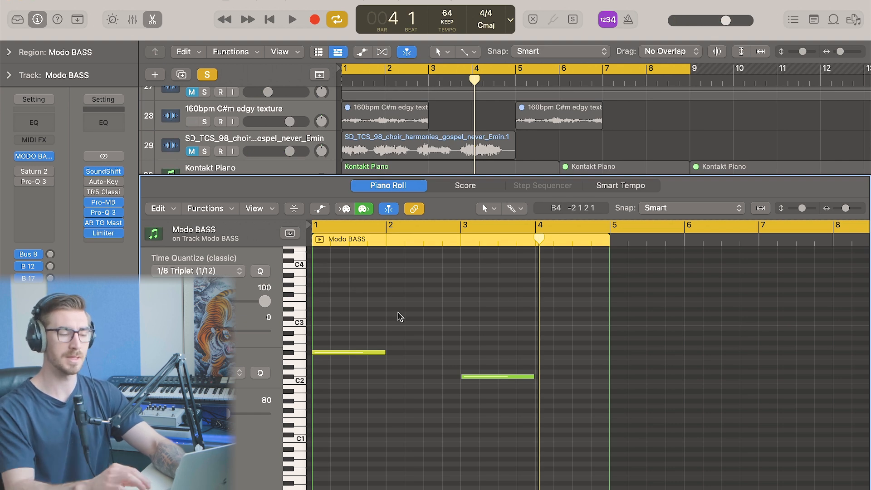
Try transposing all Modo BASS notes down an octave while auditioning, then move them back up an octave
key("super+a")
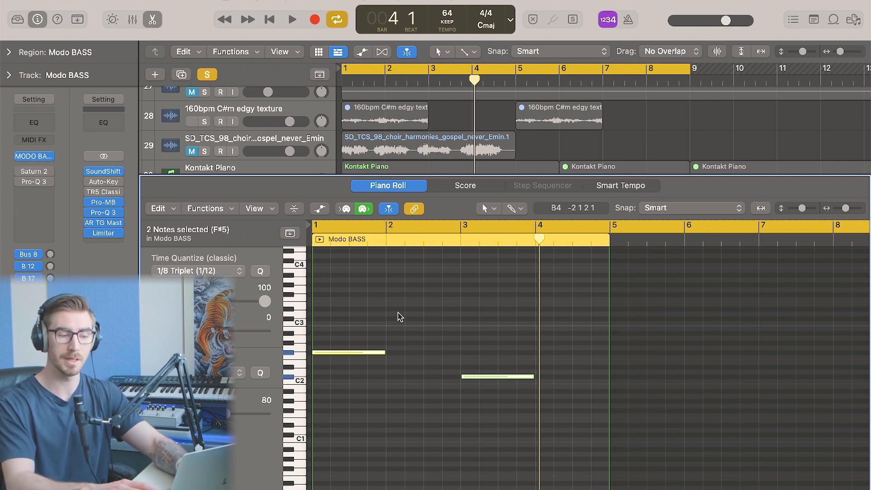
key("alt+shift+Down")
key("space")
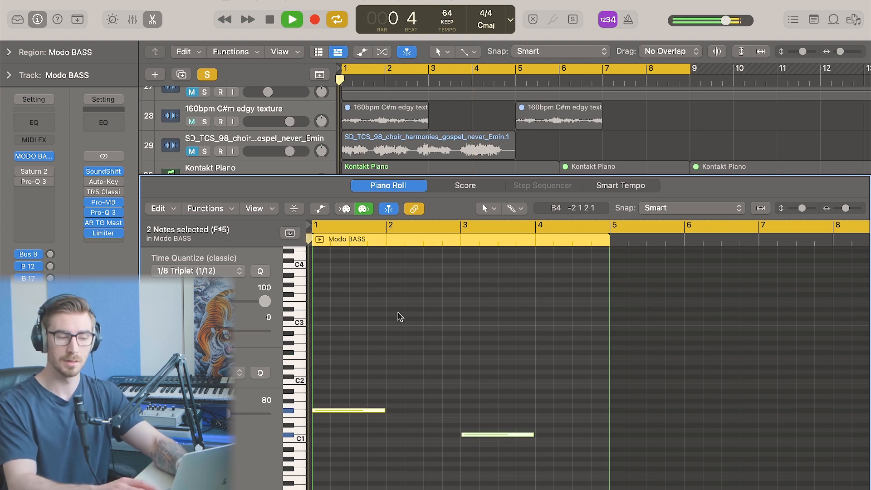
left_click(450, 241)
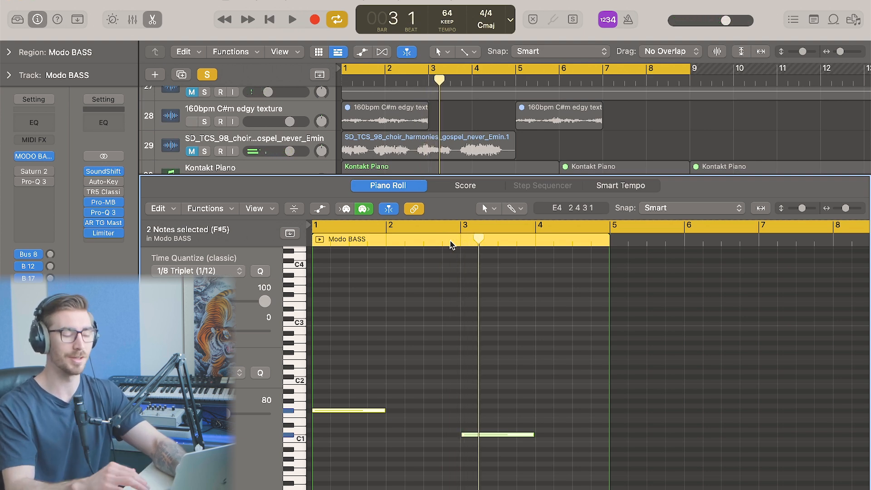
key("alt+shift+Up")
left_click(441, 322)
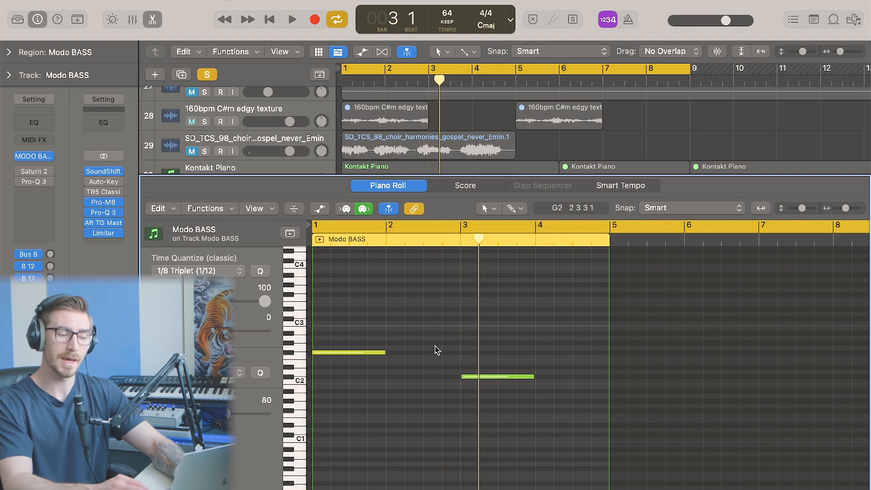
Close the piano roll, turn off solo and mute the Modo BASS track
key("p")
key("ctrl+s")
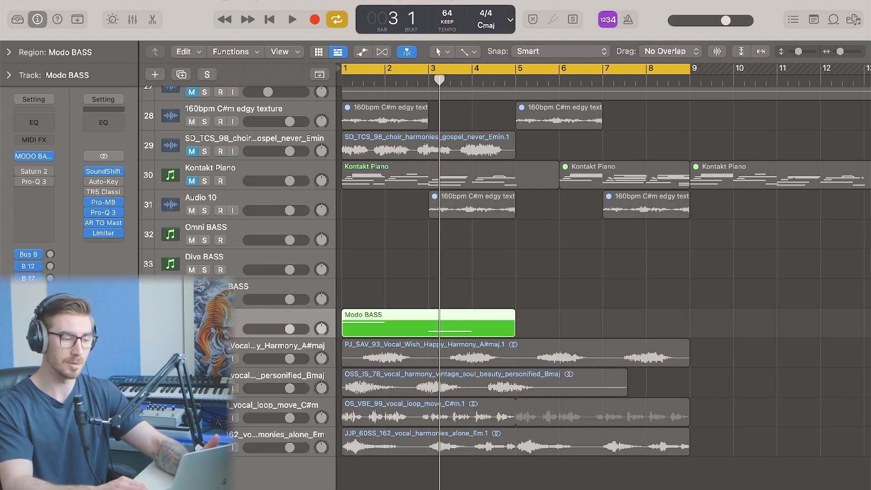
left_click(191, 329)
Select the bass track and open its SoundShifter pitch insert, moving the window aside
scroll(284, 255, "up", 10)
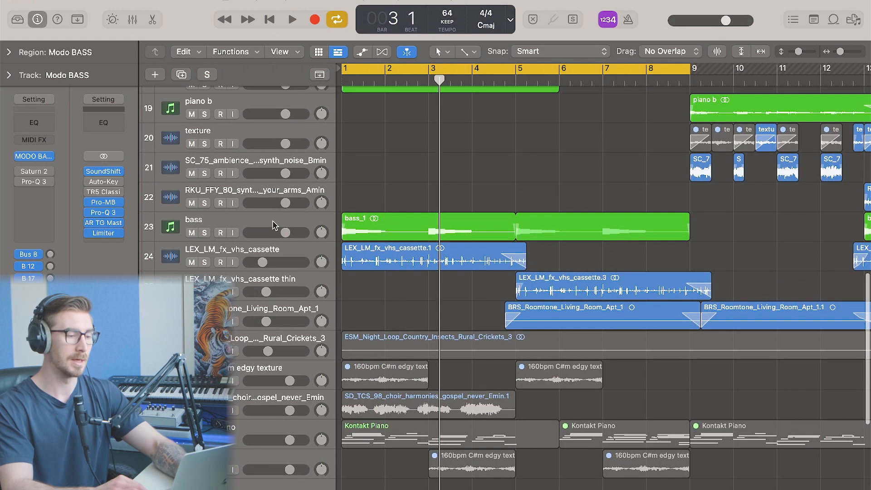
left_click(217, 221)
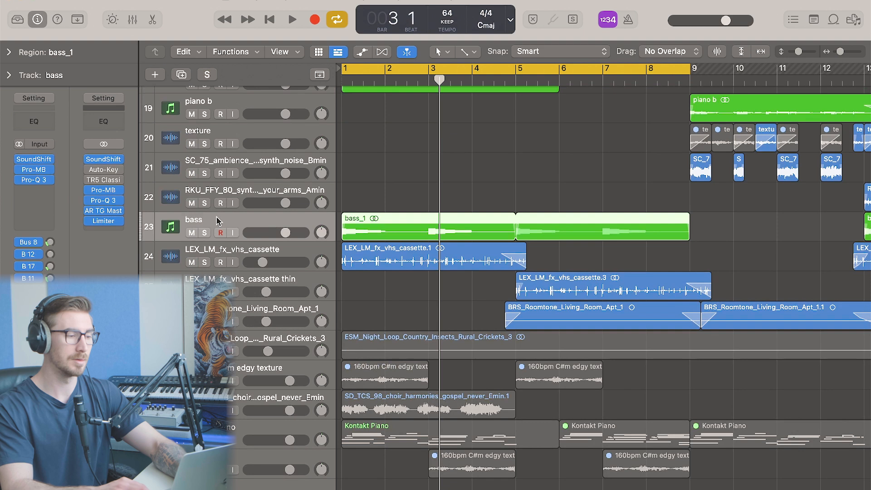
left_click(33, 159)
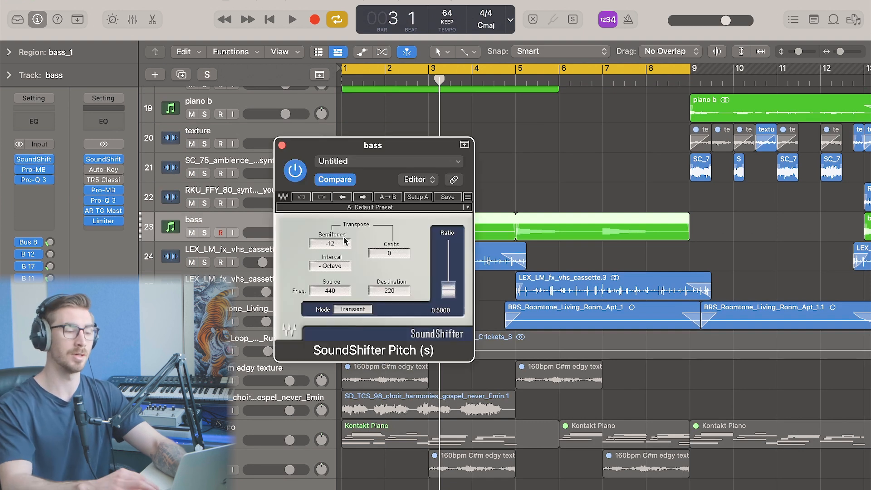
left_click_drag(399, 153, 665, 276)
Solo the bass region and play it back
key("s")
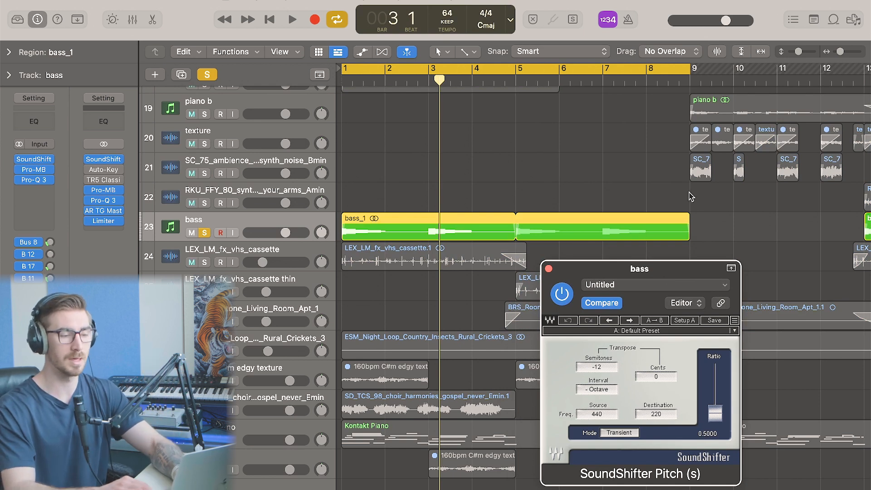
key("space")
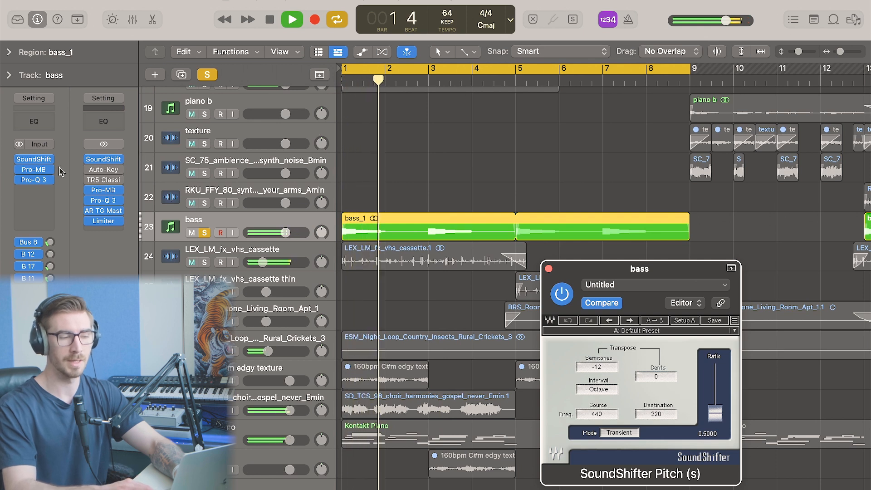
Inspect the bass track's Pro-MB and Pro-Q 3 inserts during playback, then stop and close SoundShifter
left_click(39, 171)
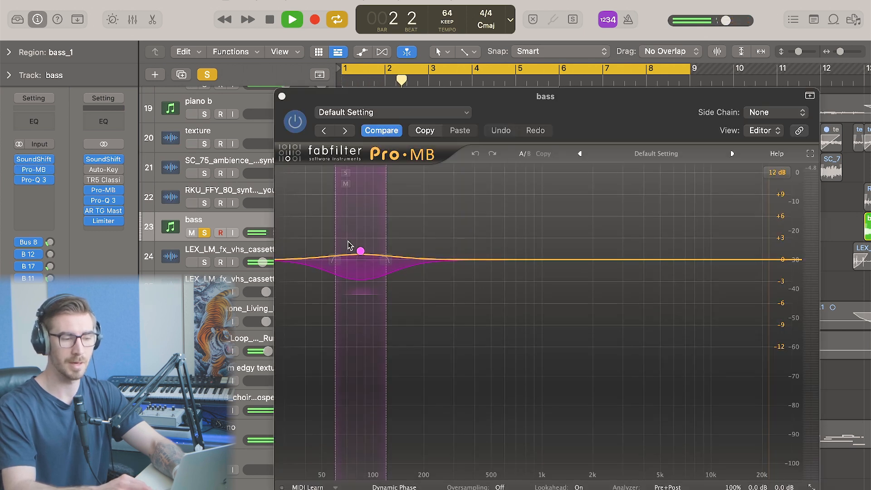
left_click(282, 96)
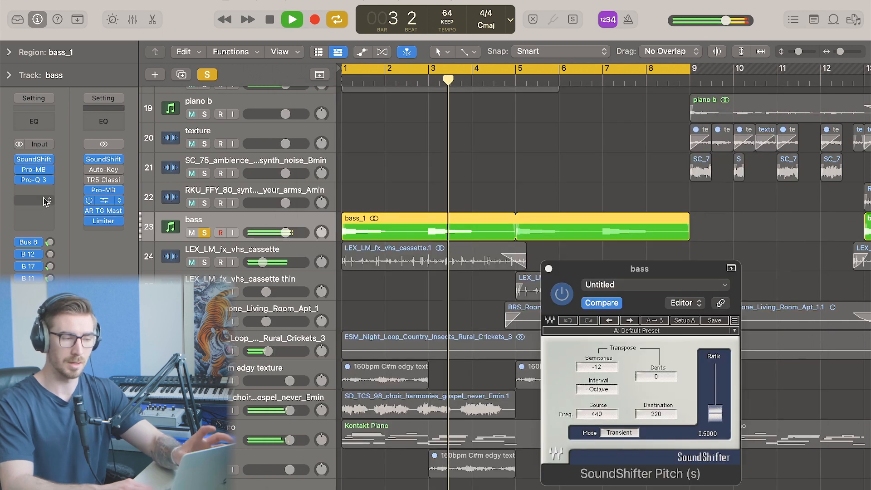
left_click(36, 181)
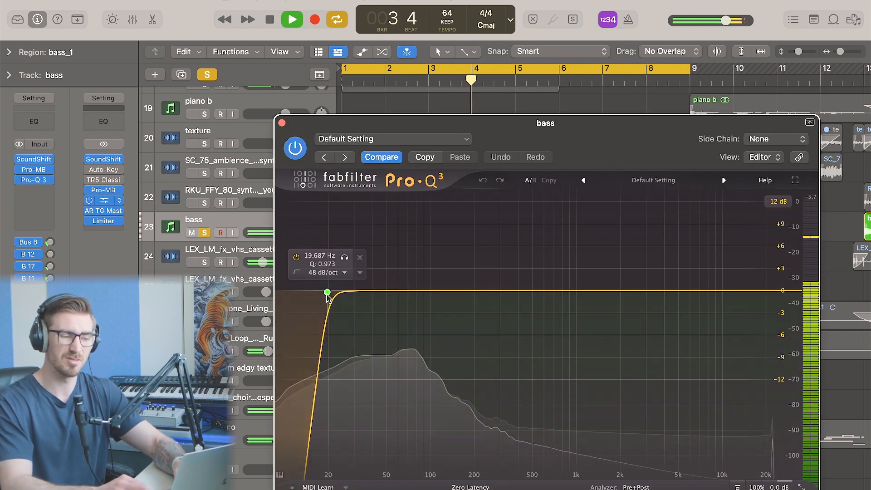
left_click(282, 123)
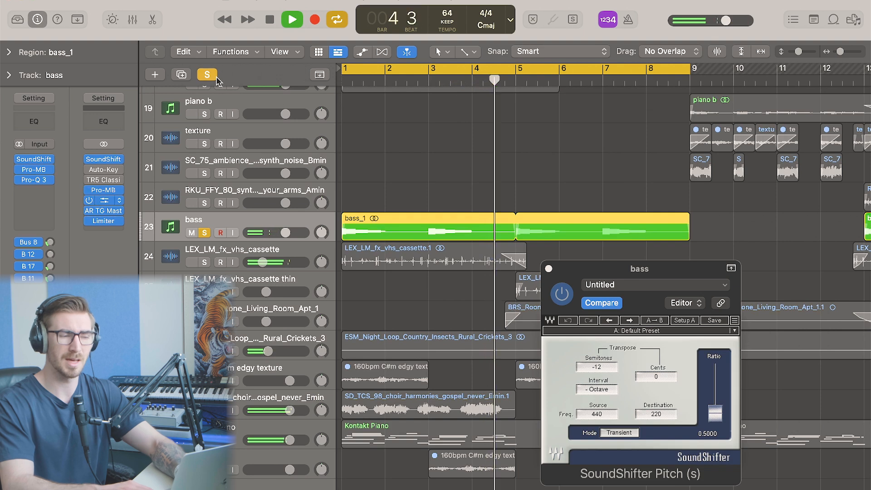
key("space")
left_click(549, 268)
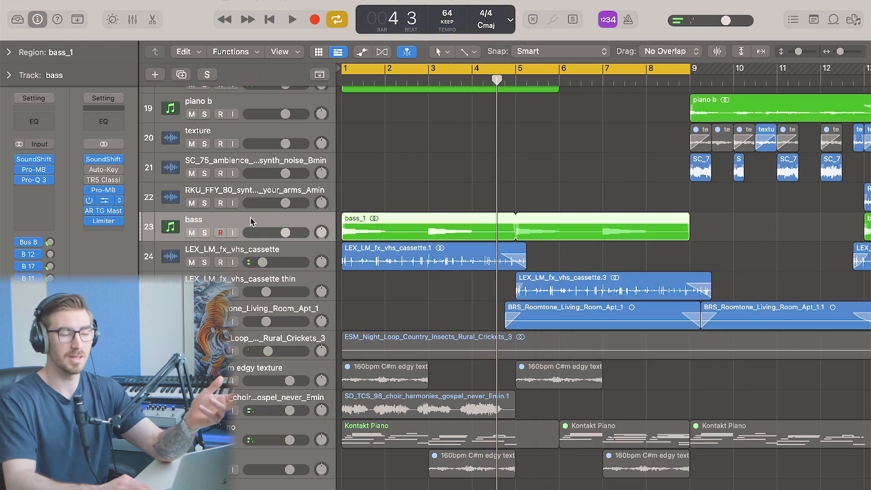
Scroll up and select the LEX_LM_fx_vhs_cassette track
scroll(384, 243, "up", 1)
scroll(385, 243, "up", 4)
left_click(425, 341)
key("space")
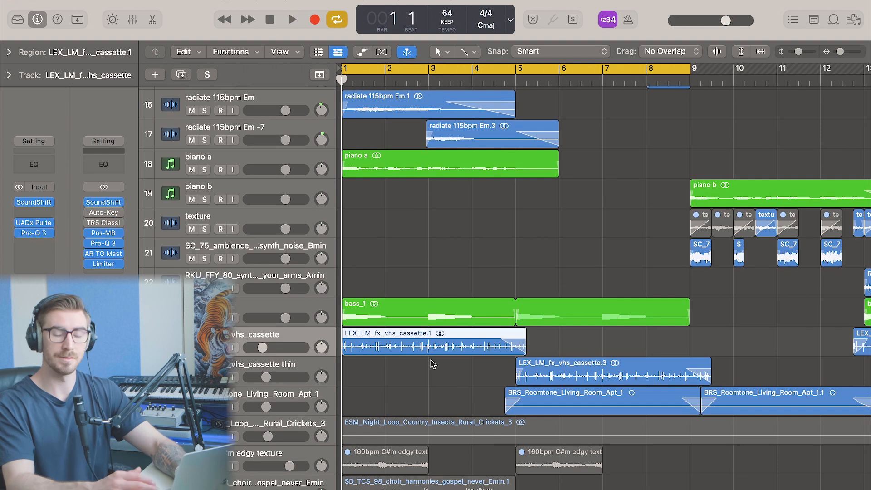
left_click(433, 372)
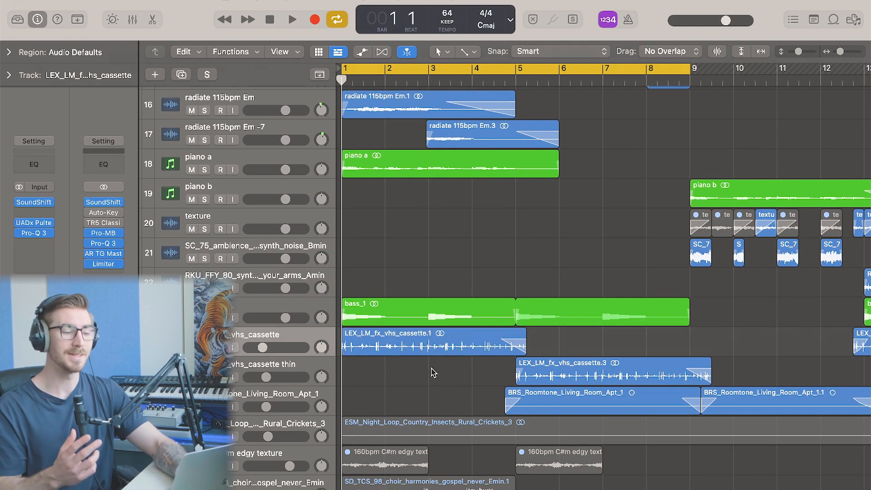
scroll(434, 372, "up", 2)
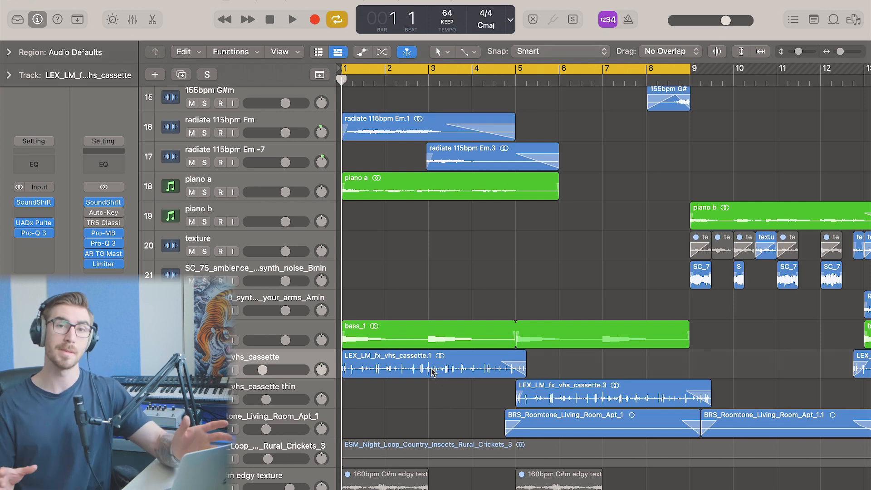
Audition the arrangement with the first LEX_LM_fx_vhs_cassette region muted, then with it unmuted again
scroll(450, 326, "up", 1)
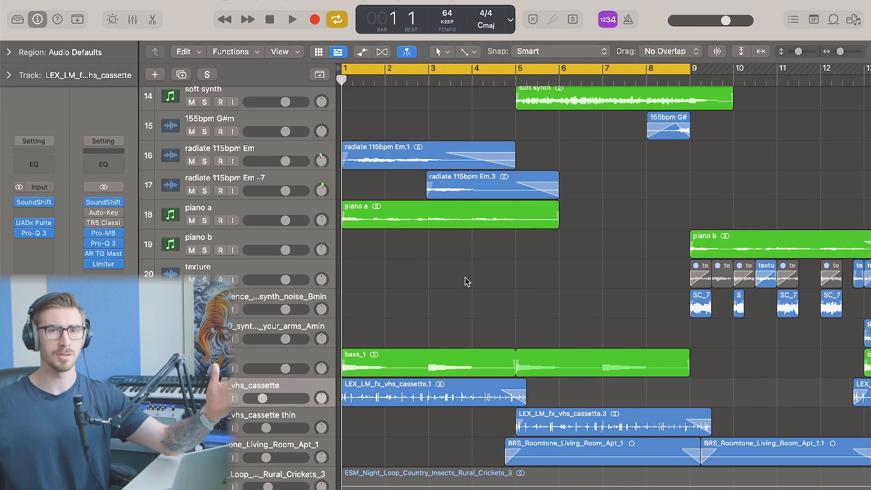
scroll(466, 278, "up", 1)
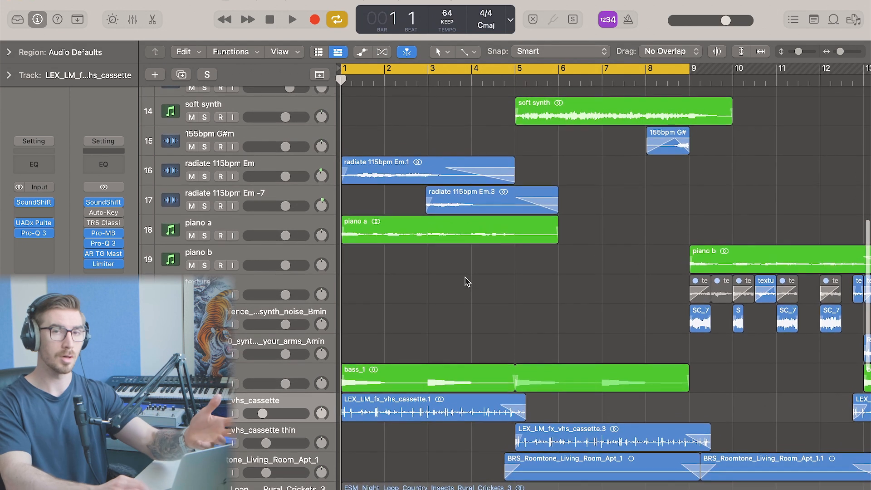
left_click_drag(537, 407, 414, 441)
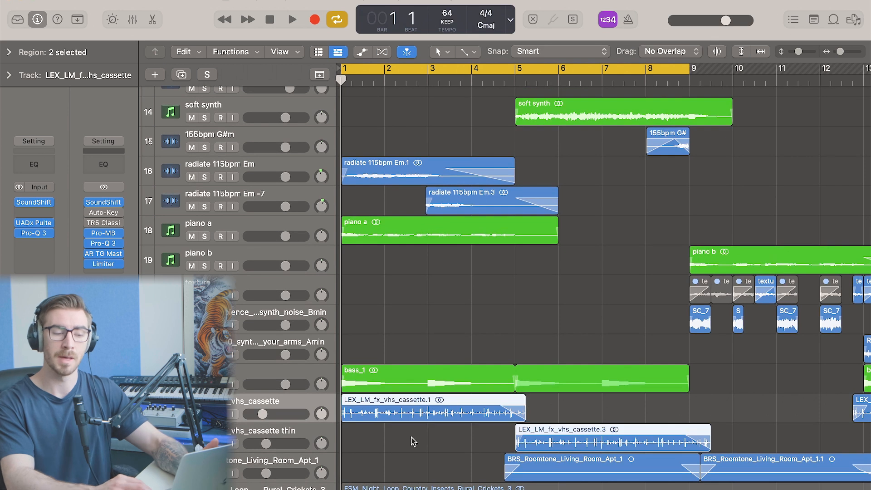
left_click(422, 451)
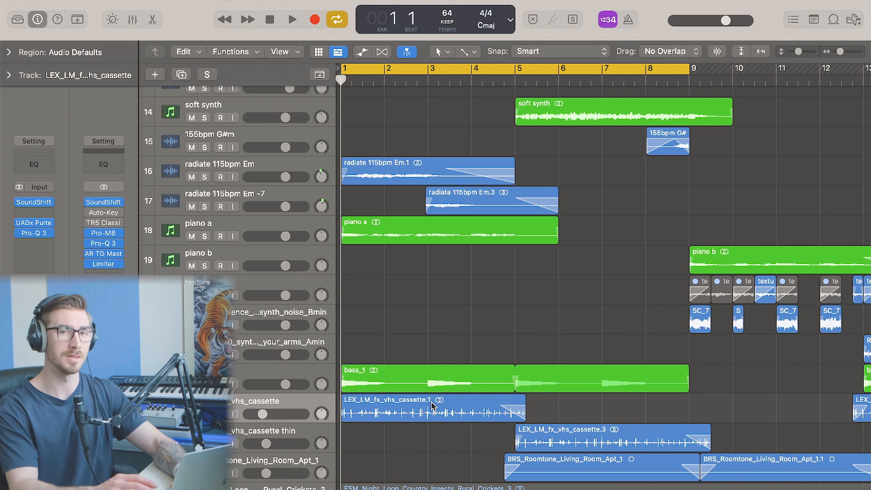
key("ctrl+m")
scroll(322, 253, "up", 1)
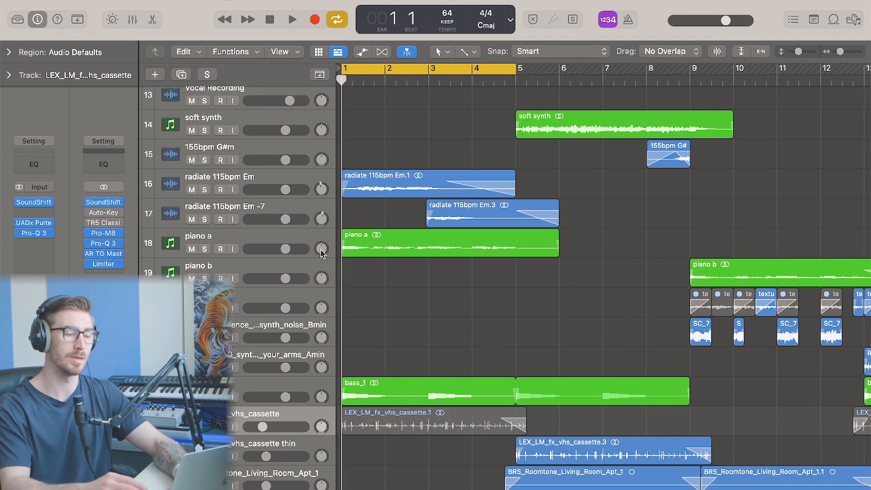
key("space")
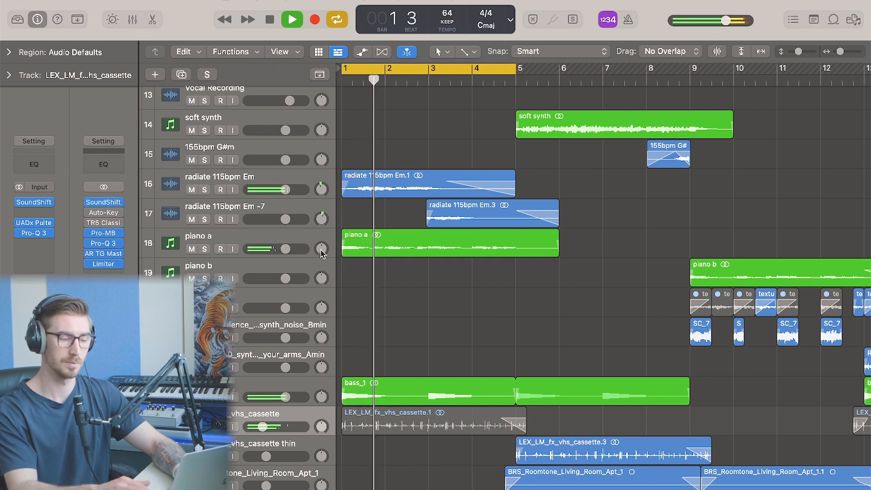
key("space")
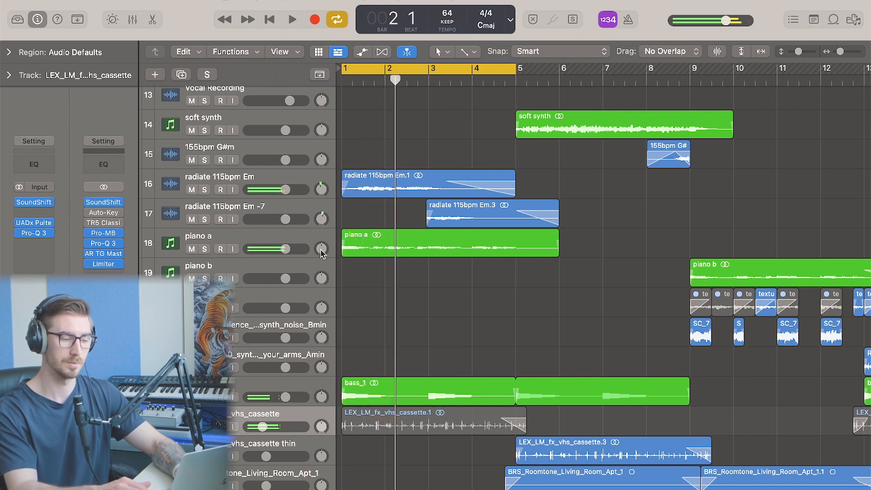
key("m")
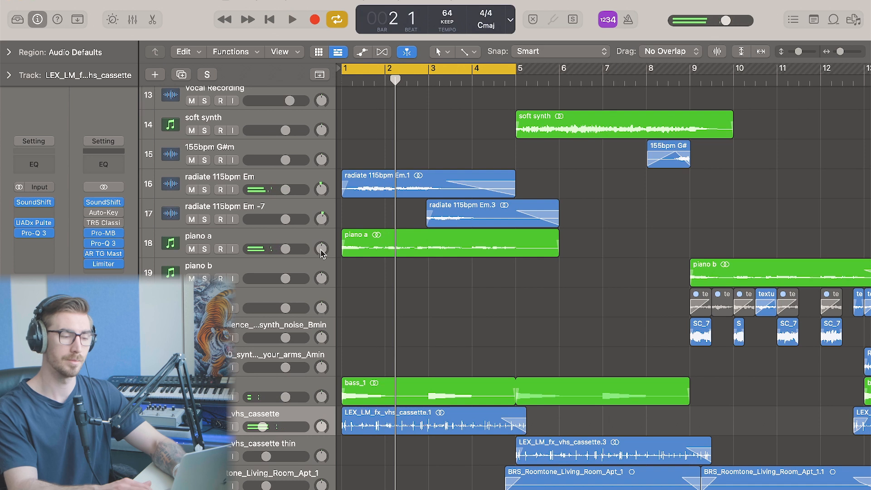
key("space")
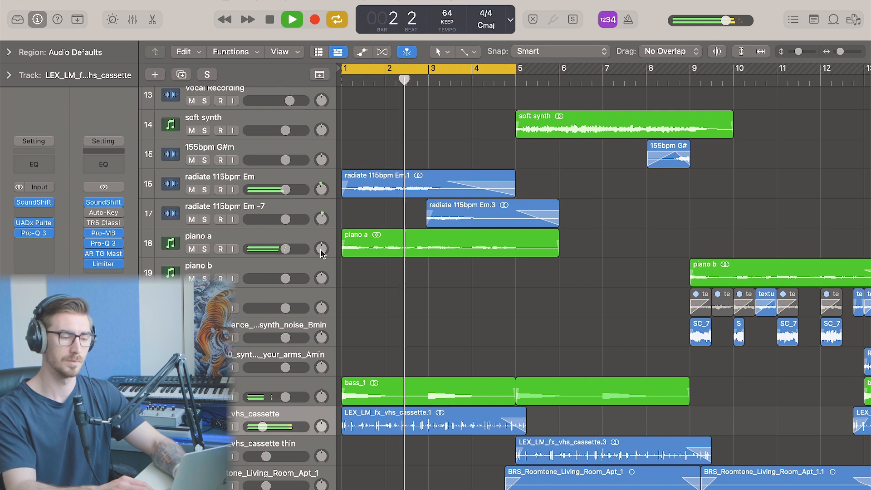
key("space")
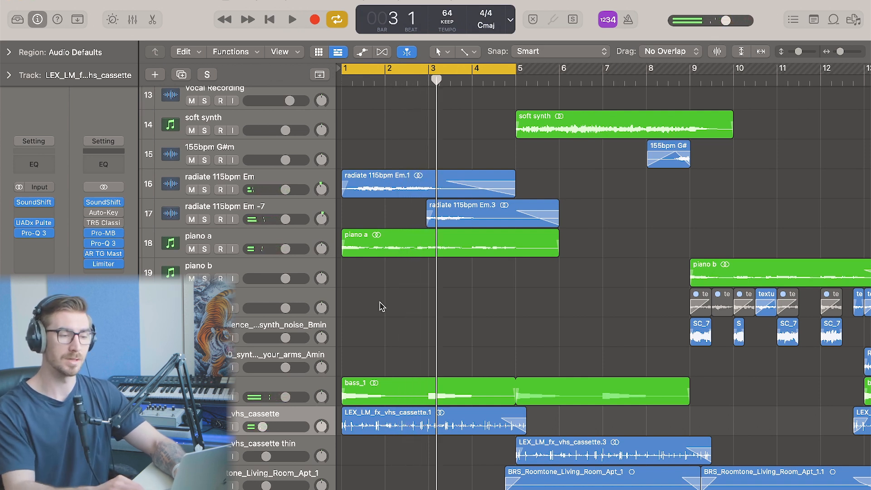
Open the soft synth region in the editor to examine its content
key("super+Left")
key("super+Left")
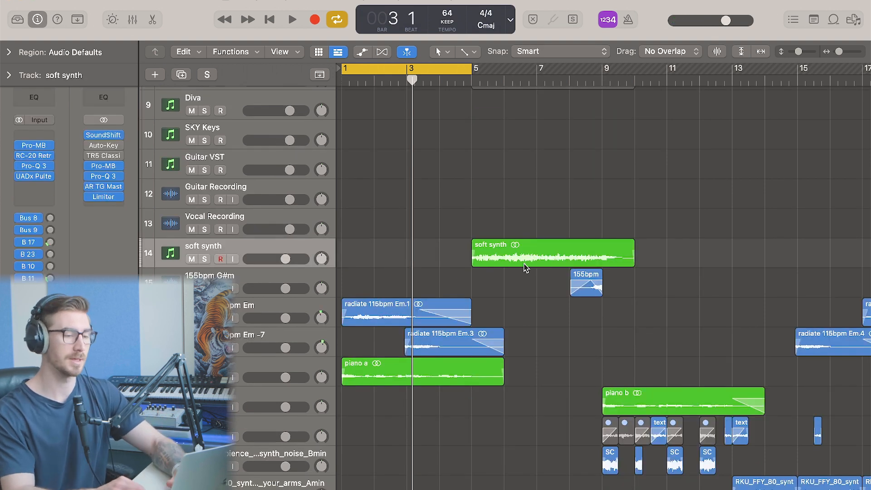
scroll(524, 265, "up", 8)
double_click(524, 264)
scroll(502, 323, "up", 6)
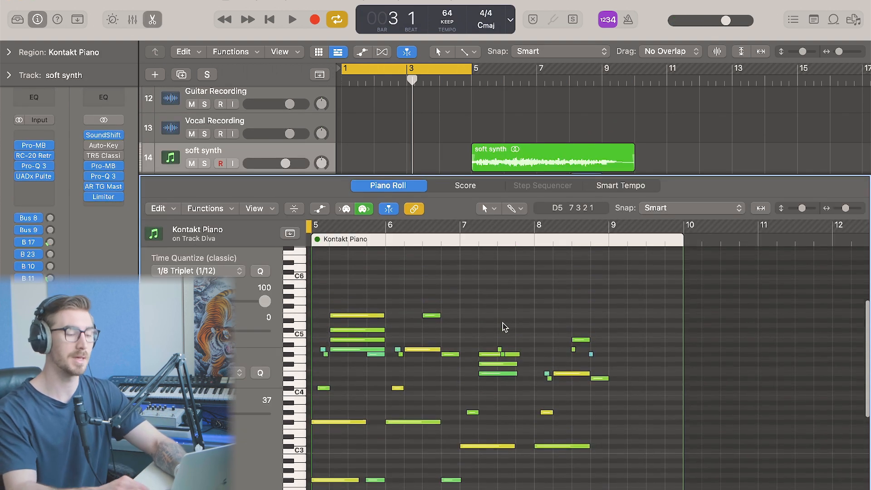
scroll(504, 327, "down", 2)
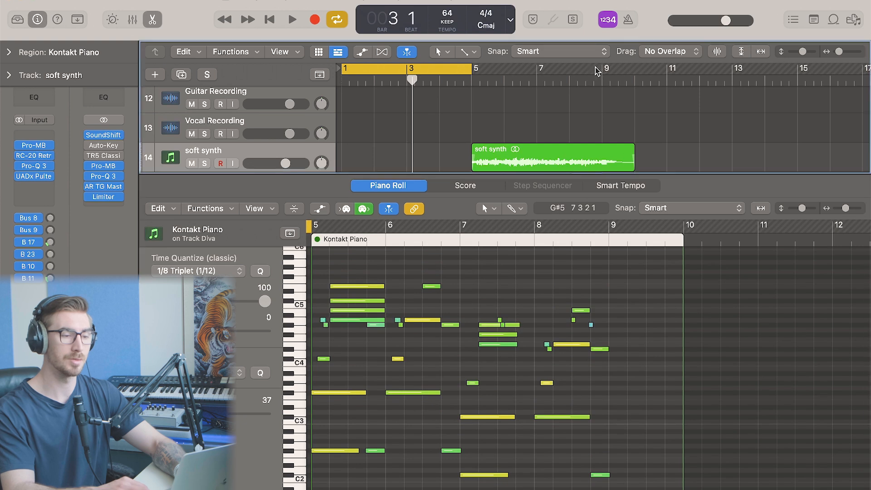
Set the cycle range to bars 5–9 and open the Diva track's Kontakt Piano region in the Piano Roll
left_click_drag(596, 69, 479, 67)
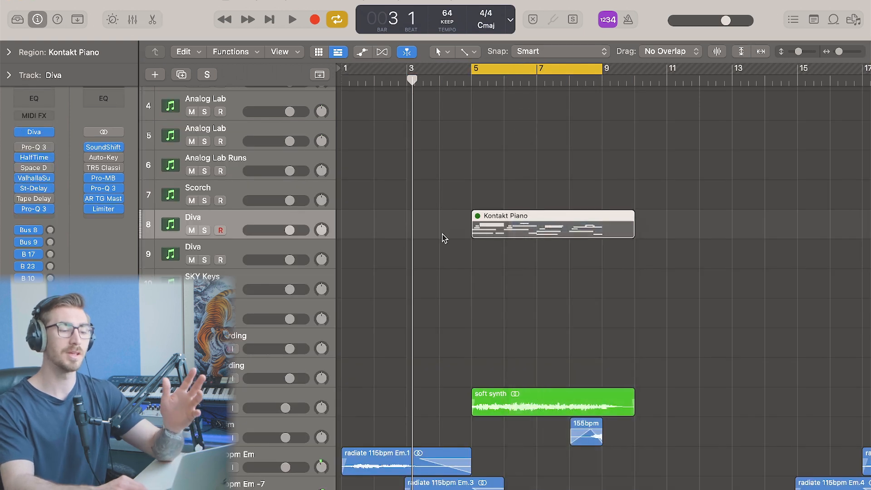
key("ctrl+m")
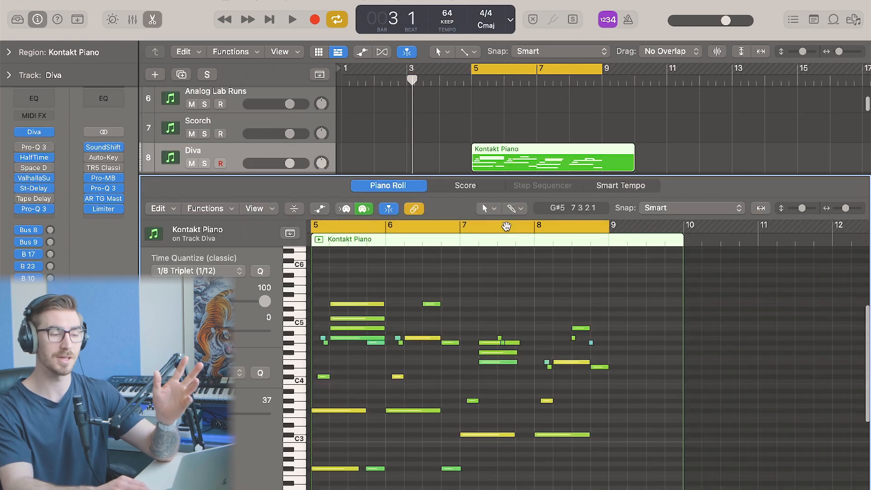
double_click(507, 229)
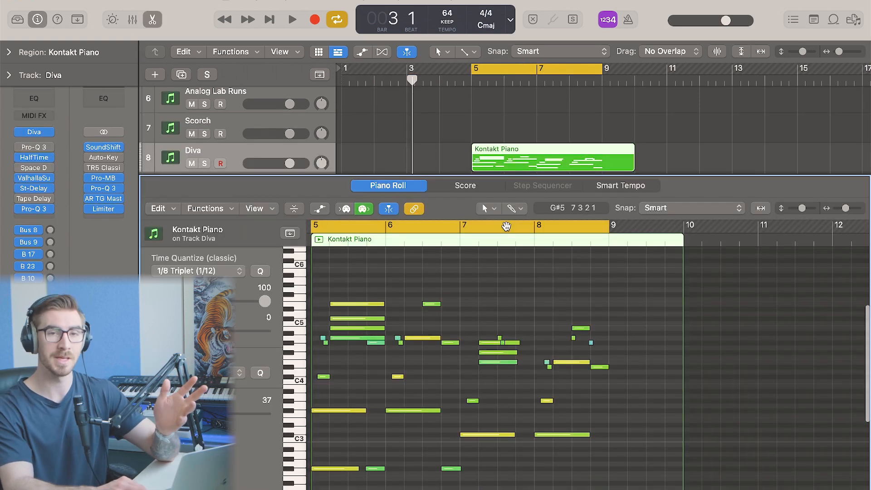
scroll(443, 361, "up", 5)
scroll(400, 348, "down", 2)
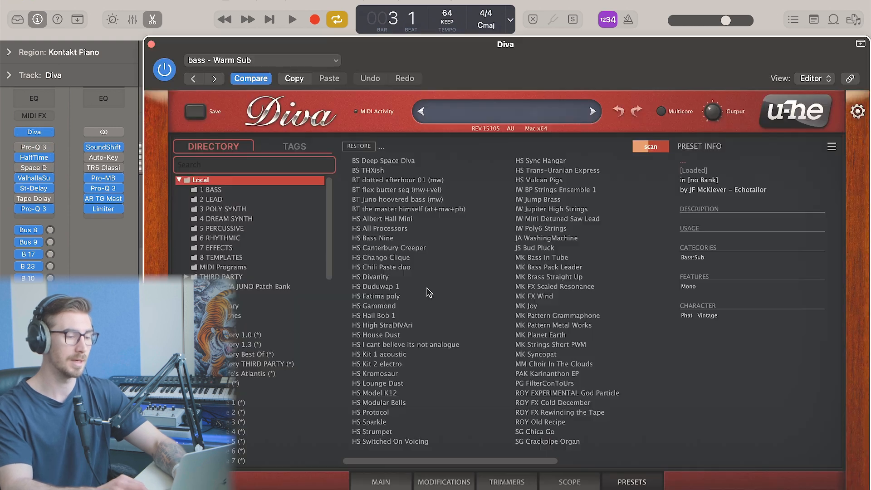
Inspect the Diva instrument's preset, then examine the Kontakt Piano notes around bar 5 up close
left_click(37, 133)
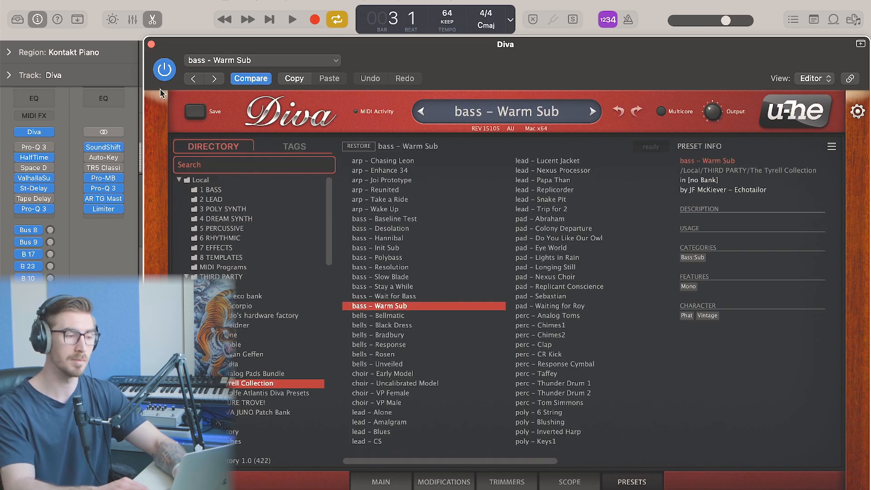
left_click(151, 45)
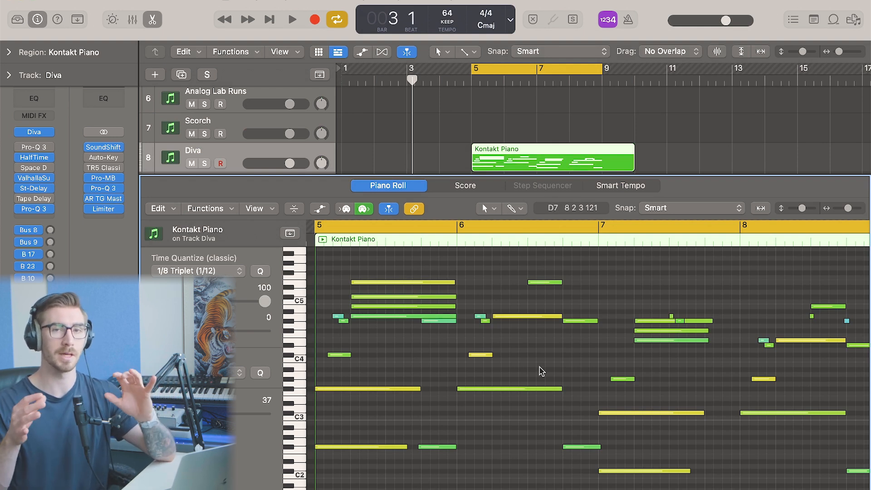
left_click(352, 243)
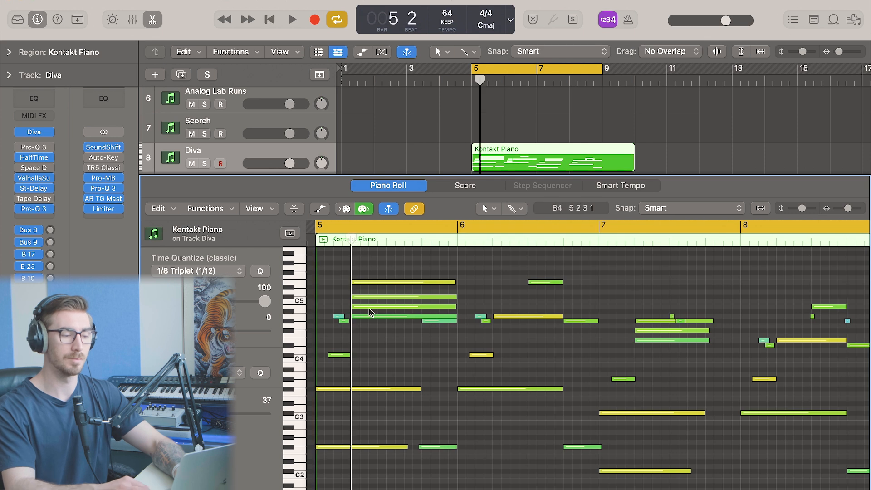
key("super+Right")
key("super+Right")
key("super+Right")
key("super+Right")
key("super+Right")
key("super+Right")
key("super+Right")
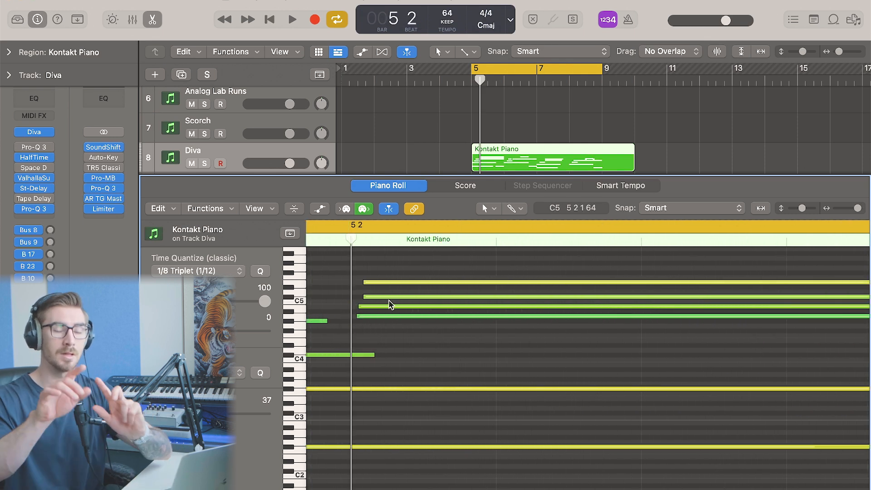
key("super+Left")
key("super+Left")
key("super+Left")
key("super+Left")
key("super+Left")
key("super+Left")
key("super+Left")
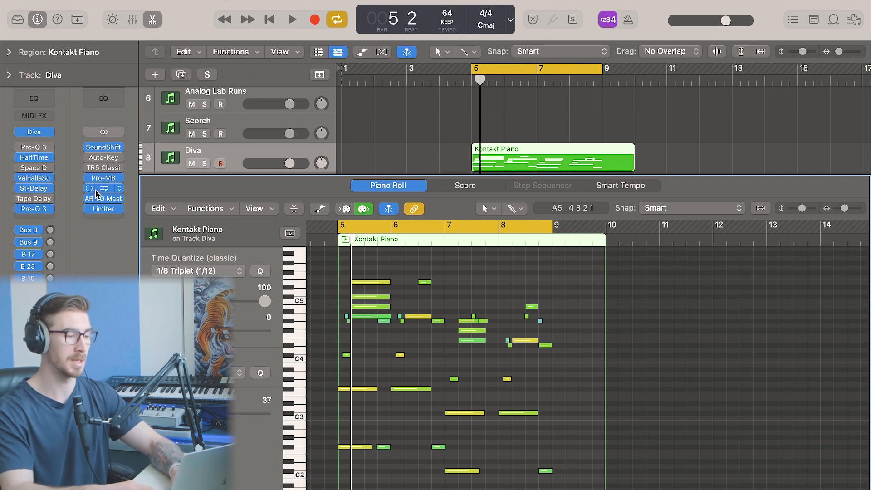
Inspect the Diva track's HalfTime, ValhallaSupermassive, Stereo Delay and Pro-Q 3 inserts one after another
left_click(37, 158)
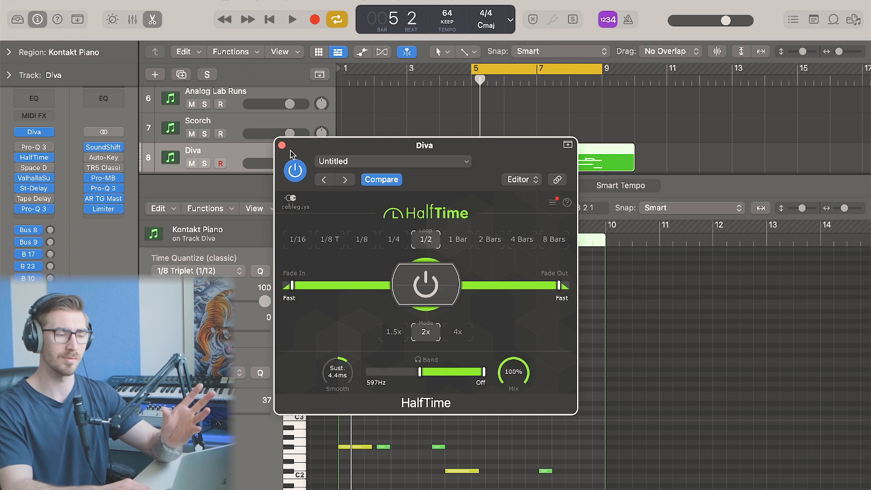
left_click(282, 145)
left_click(33, 178)
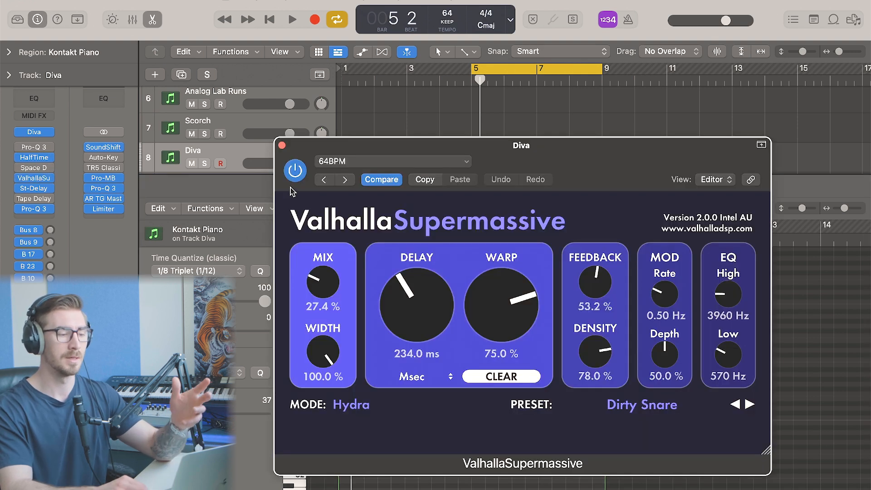
left_click(284, 144)
left_click(33, 190)
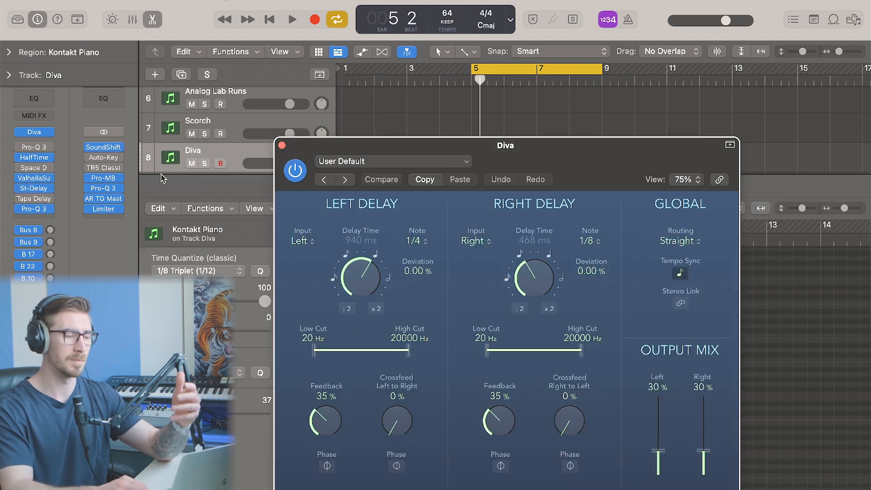
left_click(283, 147)
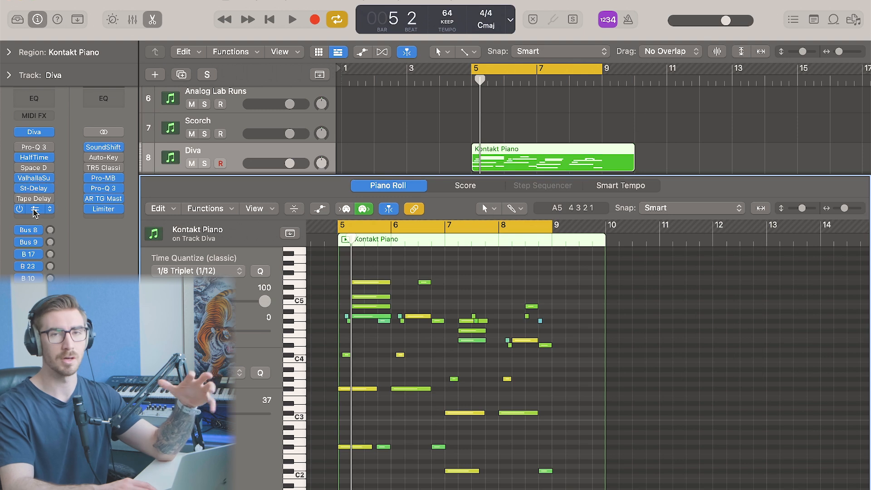
left_click(34, 210)
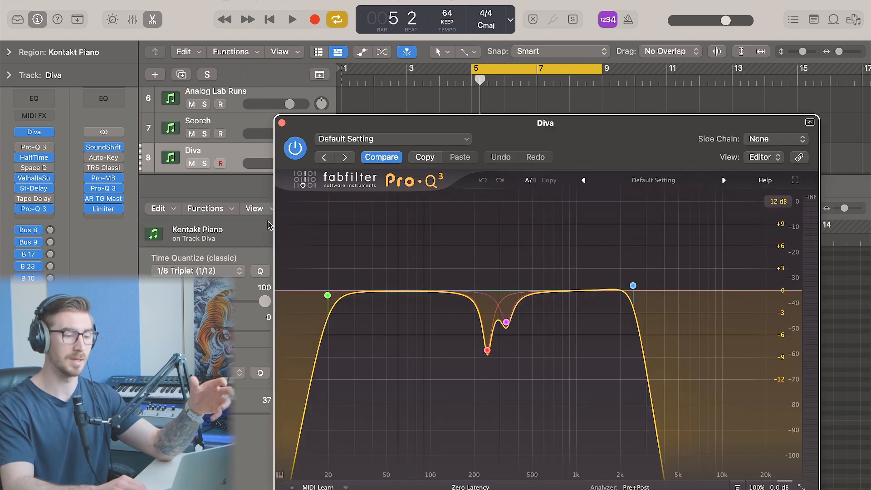
left_click(281, 123)
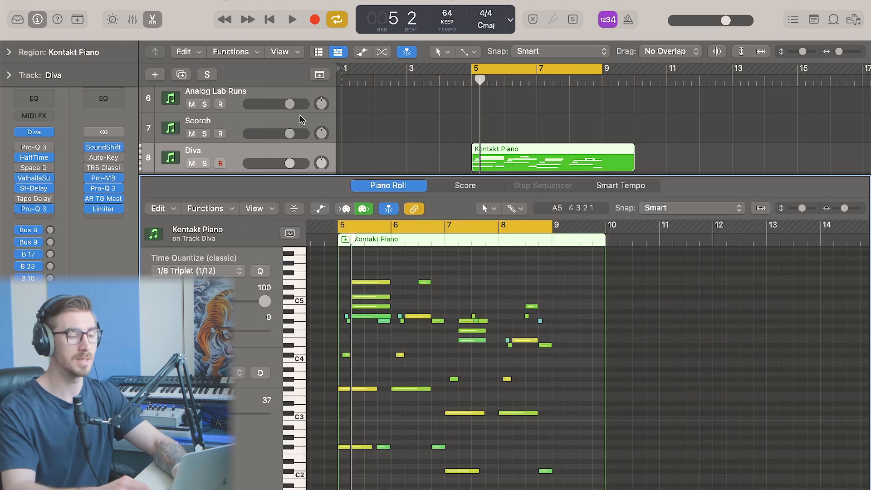
Solo the Diva track and play its Kontakt Piano part from bar 5, then unsolo it and close the editor
key("s")
key("space")
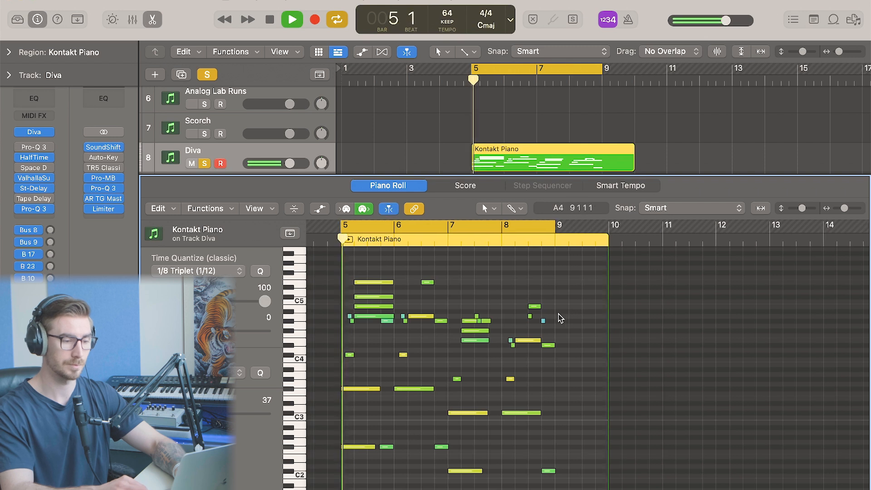
key("super+Right")
key("super+Right")
key("super+Right")
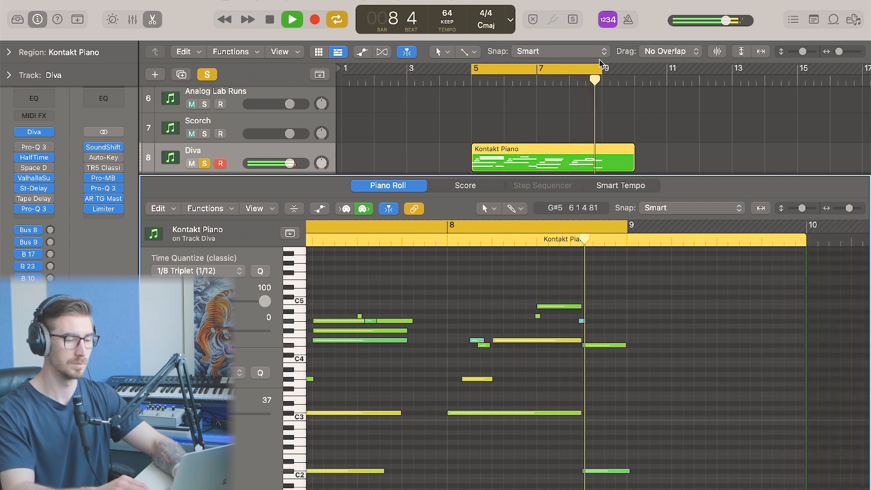
key("space")
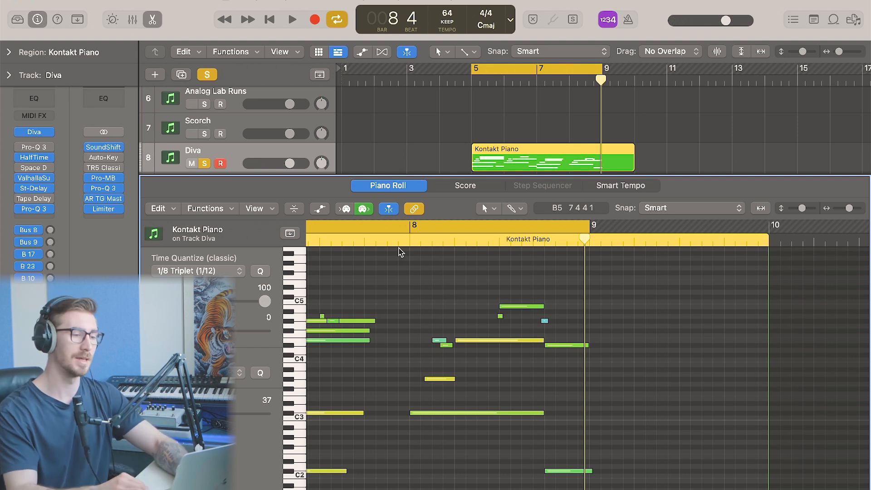
left_click(207, 74)
key("e")
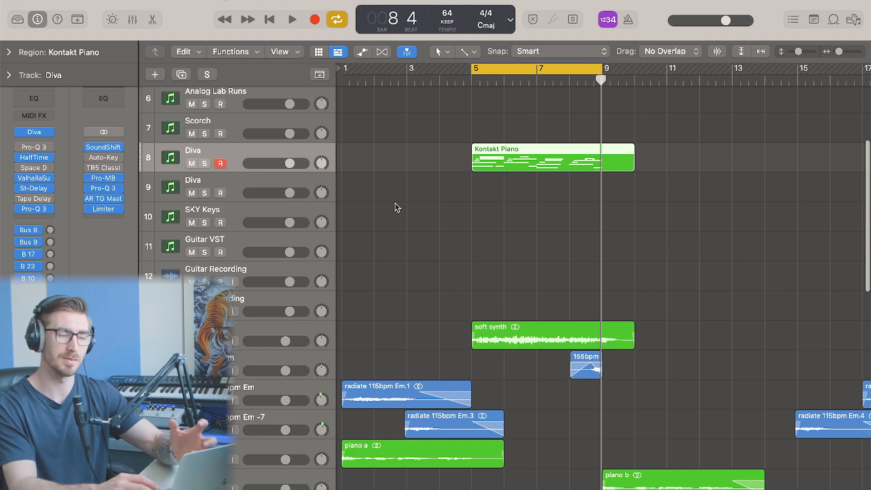
Select the soft synth track and inspect its Pro-MB and RC-20 Retro Color inserts
left_click(192, 164)
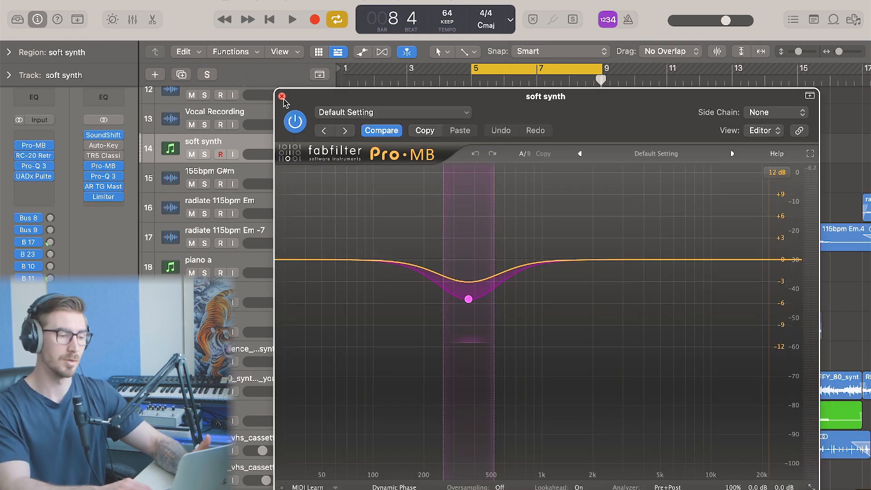
left_click(282, 97)
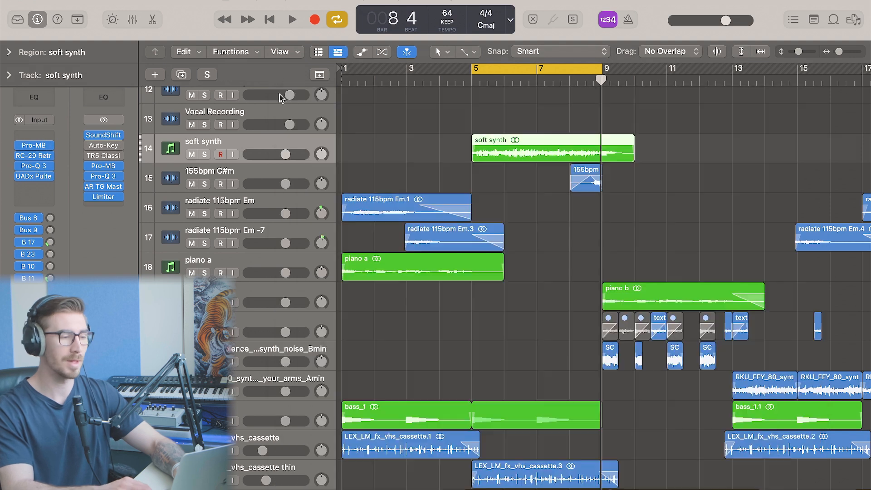
left_click(43, 157)
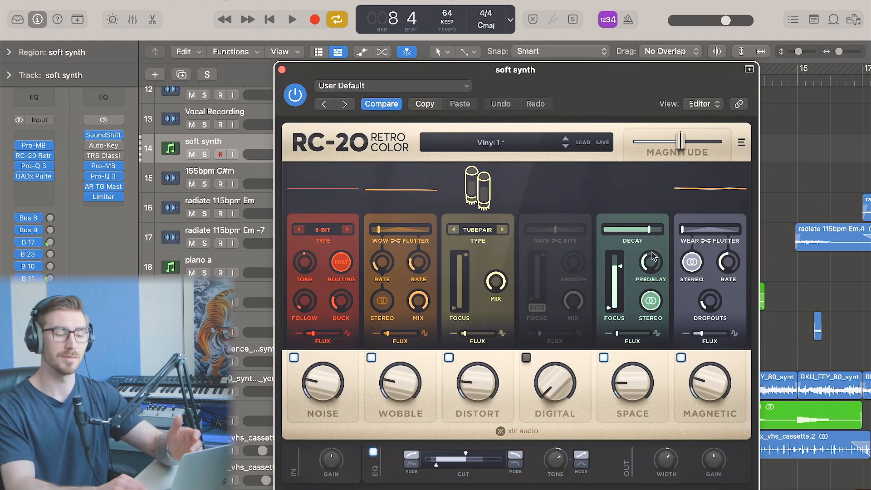
left_click(282, 71)
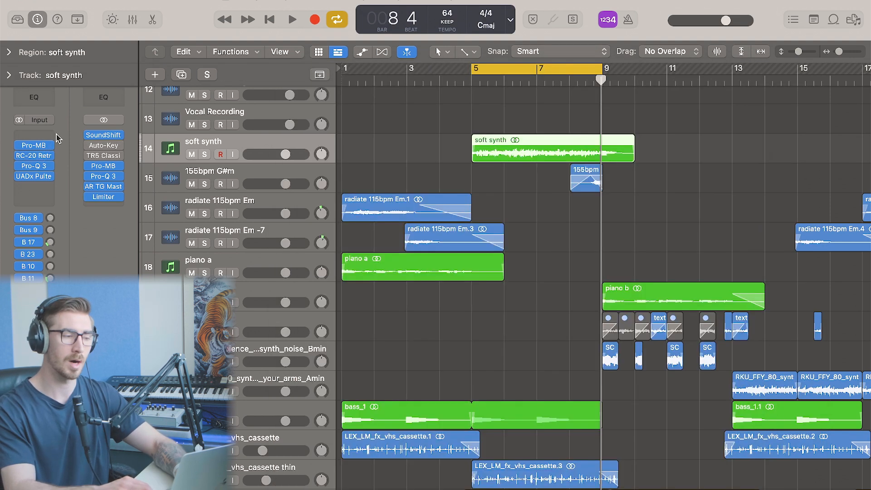
Inspect the soft synth track's Pro-Q 3 and UADx Pultec HLF-3C EQ inserts, closing each afterwards
left_click(36, 166)
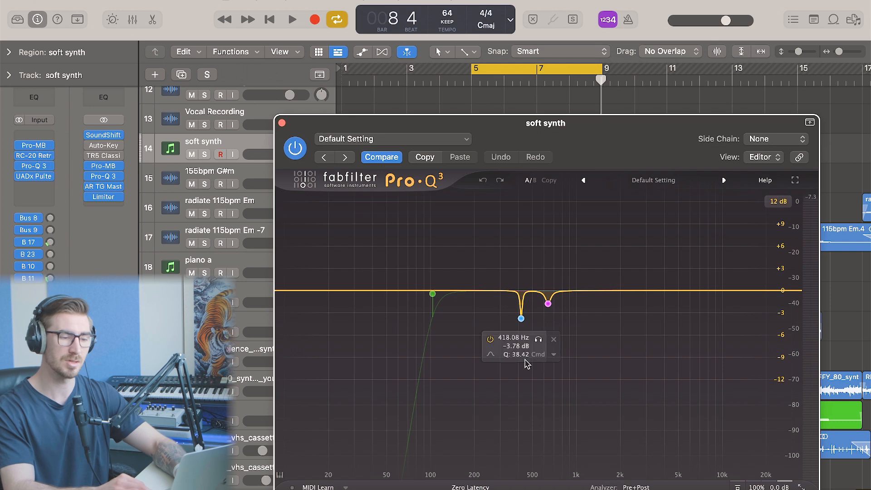
left_click(281, 123)
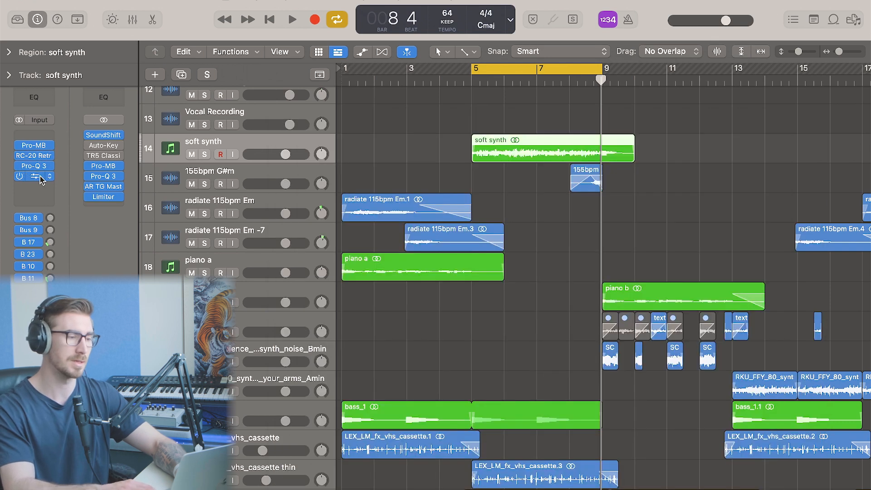
left_click(39, 178)
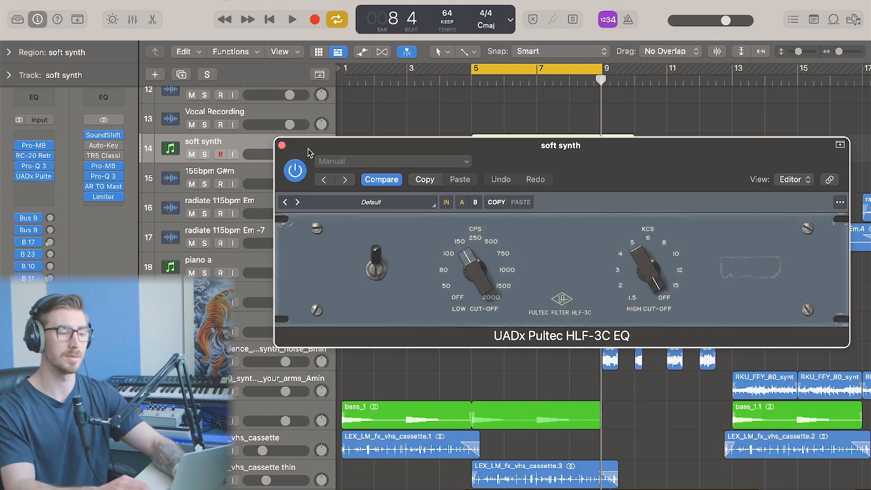
left_click(282, 146)
left_click(535, 332)
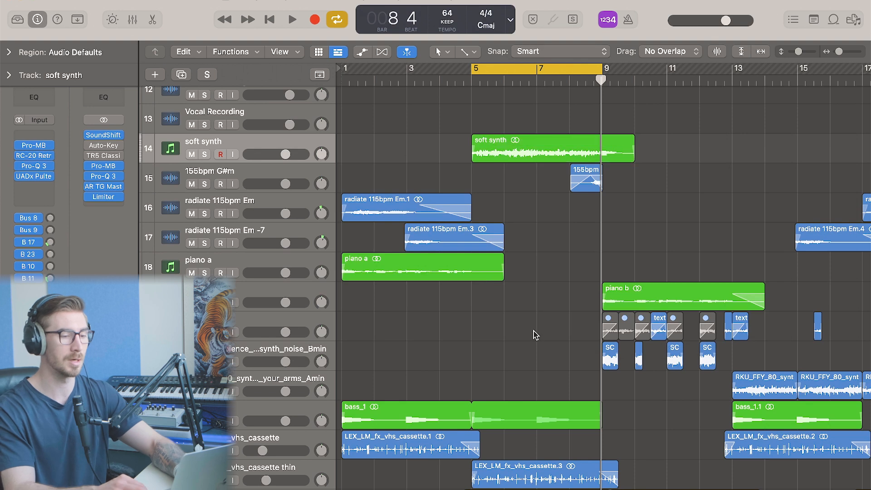
Select the 155bpm G#m track, set the cycle range around its region near bar 8, and solo it
key("super+Left")
left_click(269, 175)
key("super+Right")
key("super+Right")
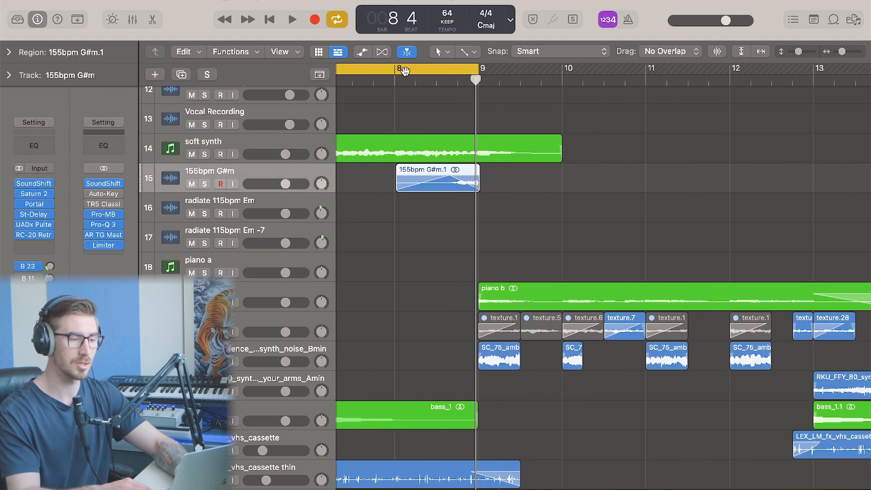
left_click_drag(404, 70, 511, 84)
key("s")
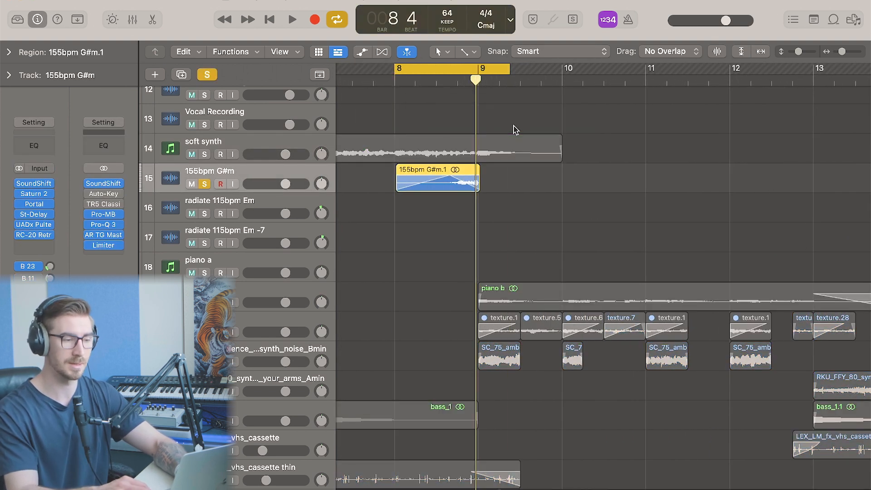
Inspect the 155bpm G#m track's SoundShifter Pitch and Saturn 2 inserts, closing each plugin window
left_click(40, 184)
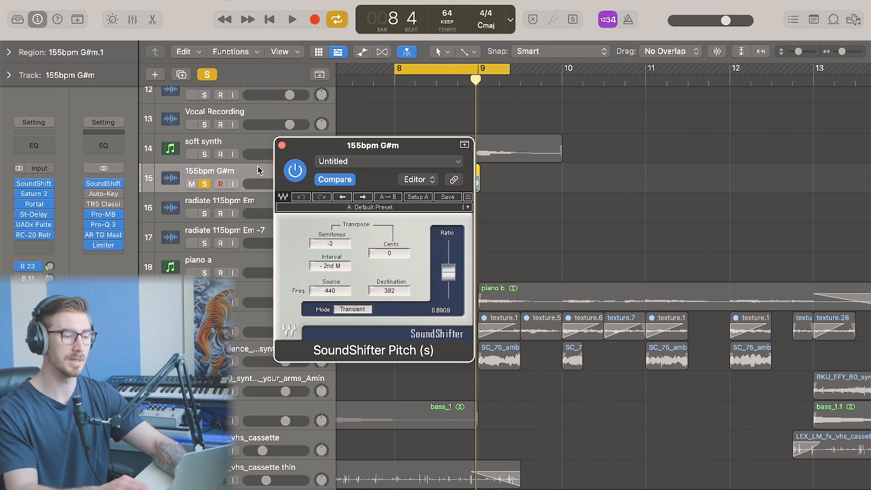
left_click(282, 145)
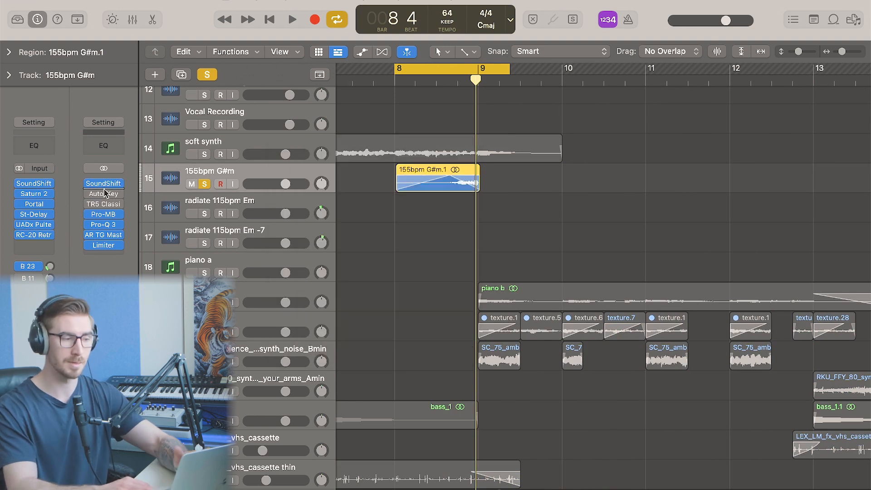
left_click(38, 195)
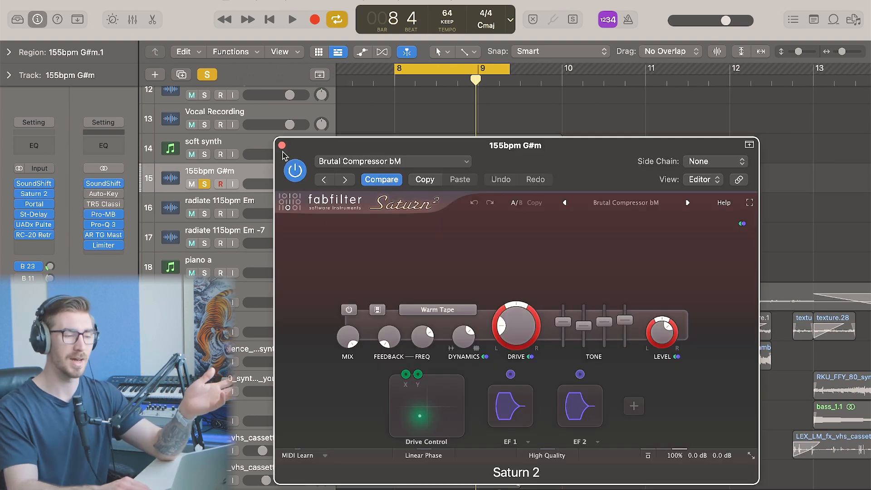
left_click(281, 145)
Open the track's Portal insert, extend the cycle to bars 8–10, and play the soloed loop
left_click(34, 204)
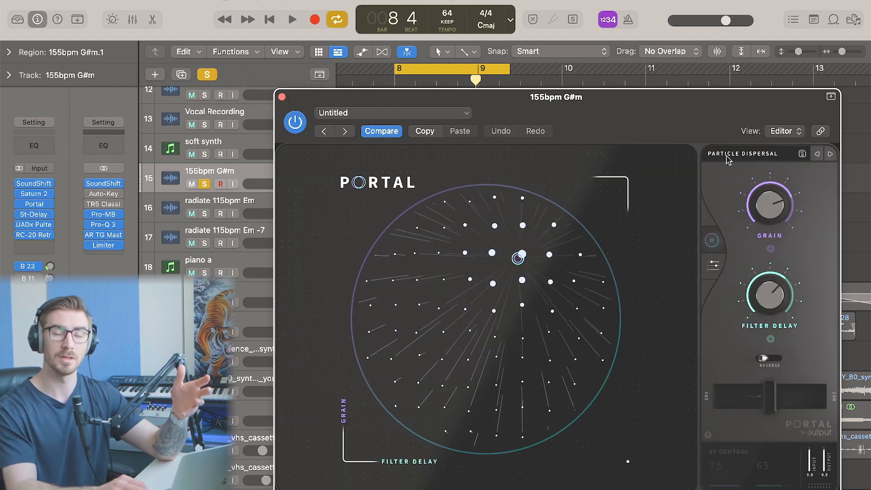
left_click_drag(322, 97, 663, 180)
left_click_drag(561, 68, 383, 71)
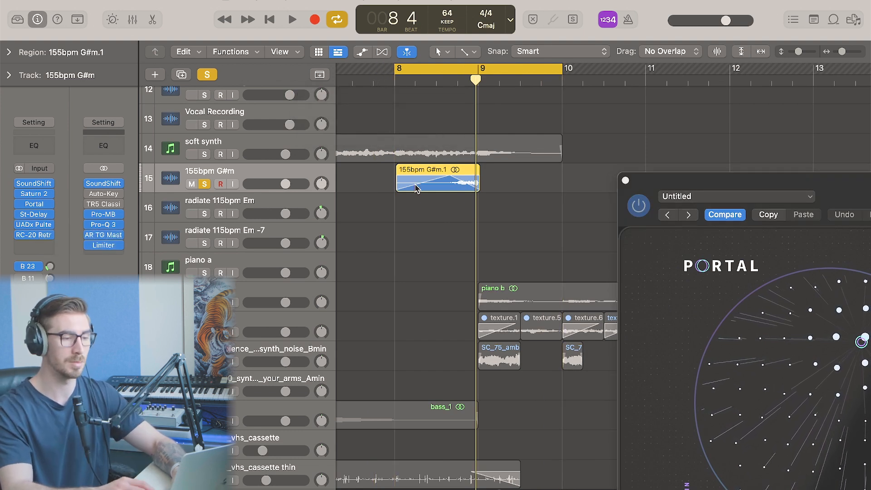
key("space")
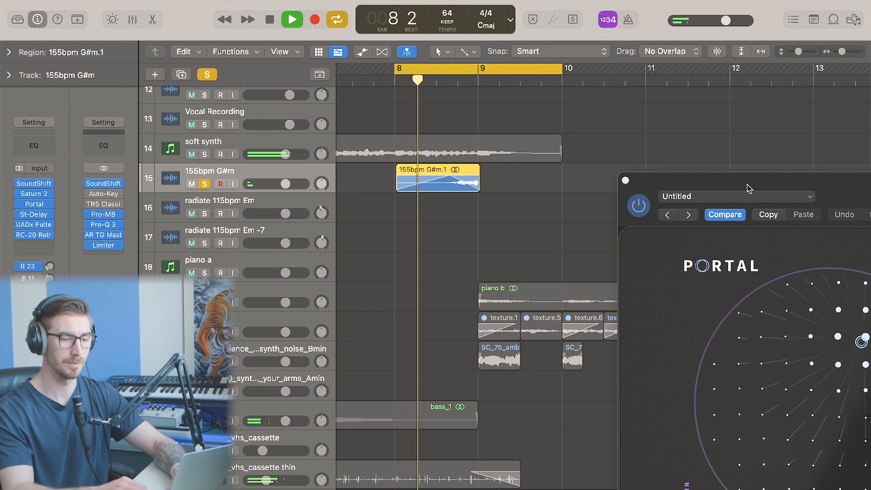
left_click_drag(748, 193, 702, 119)
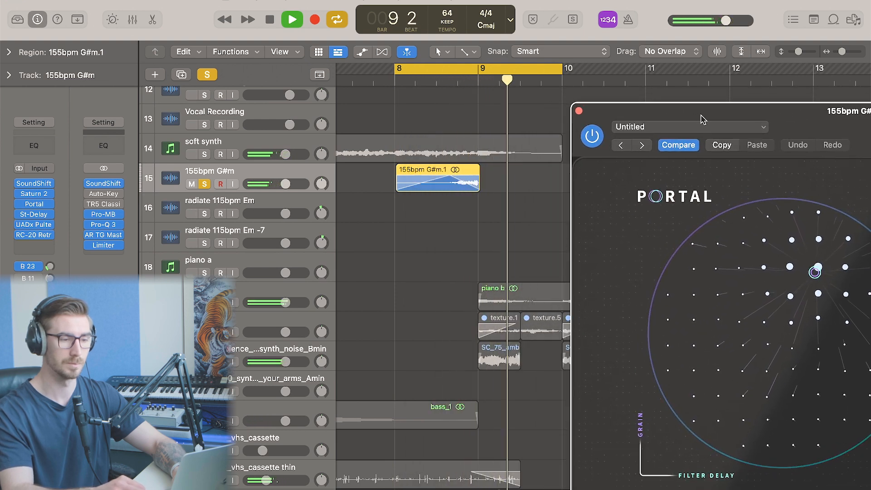
key("space")
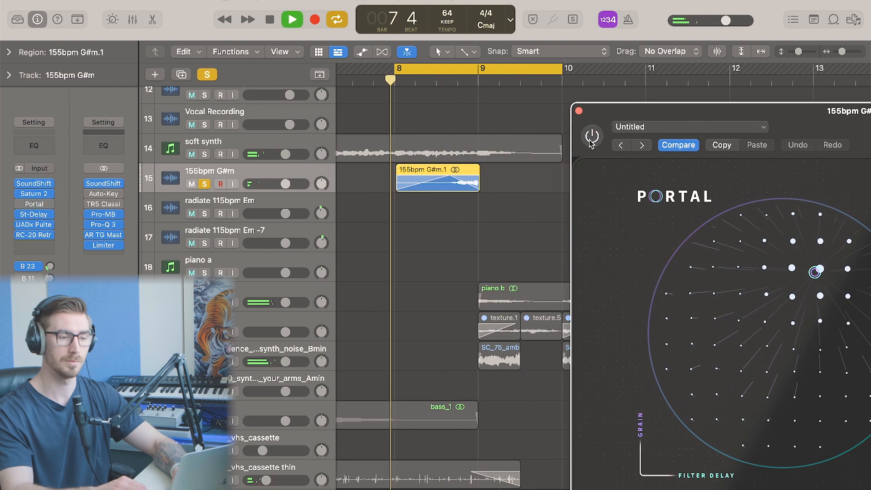
Toggle Portal's power on and off while auditioning the loop, then close the Portal window
mouse_move(655, 110)
left_mouse_down()
mouse_move(375, 85)
mouse_move(629, 119)
mouse_move(671, 111)
left_mouse_up()
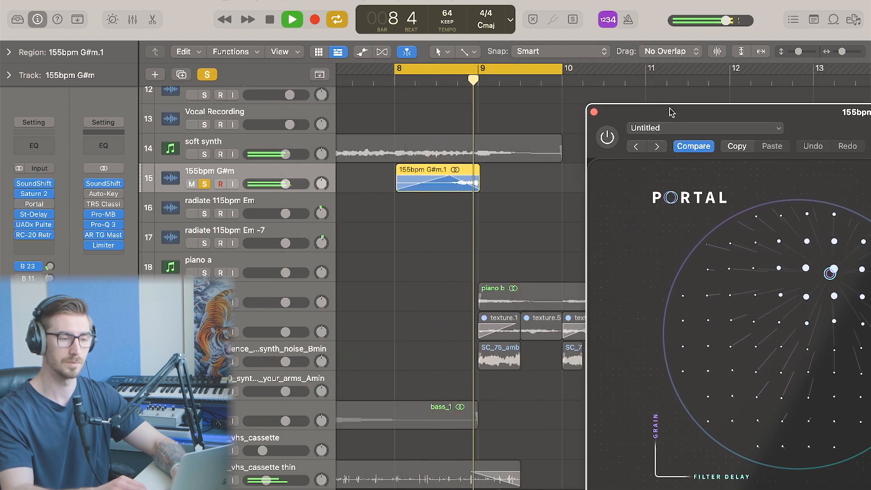
key("space")
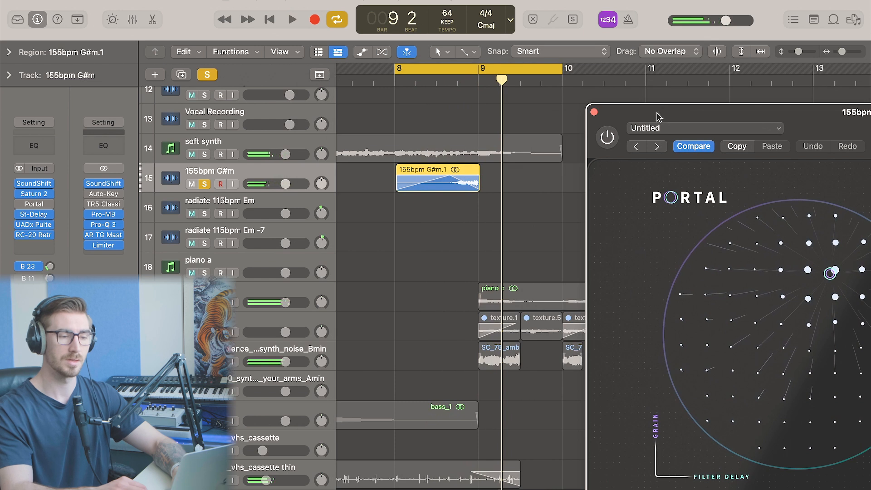
left_click(607, 137)
key("space")
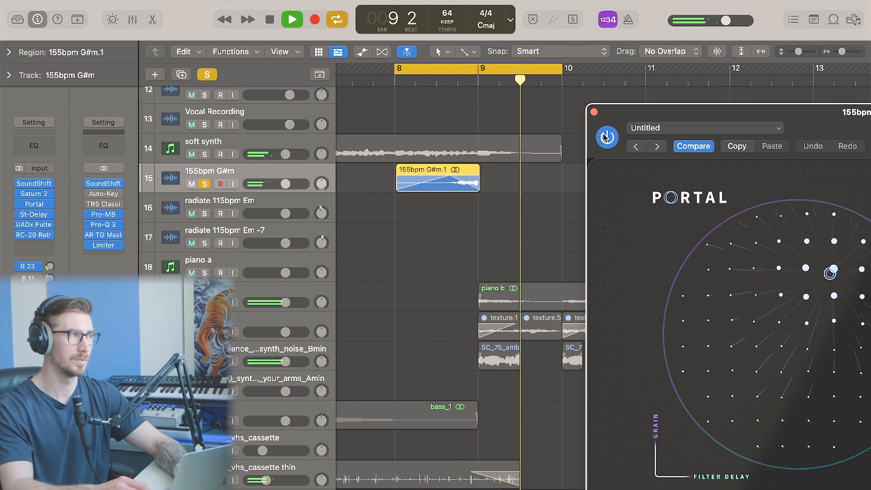
key("space")
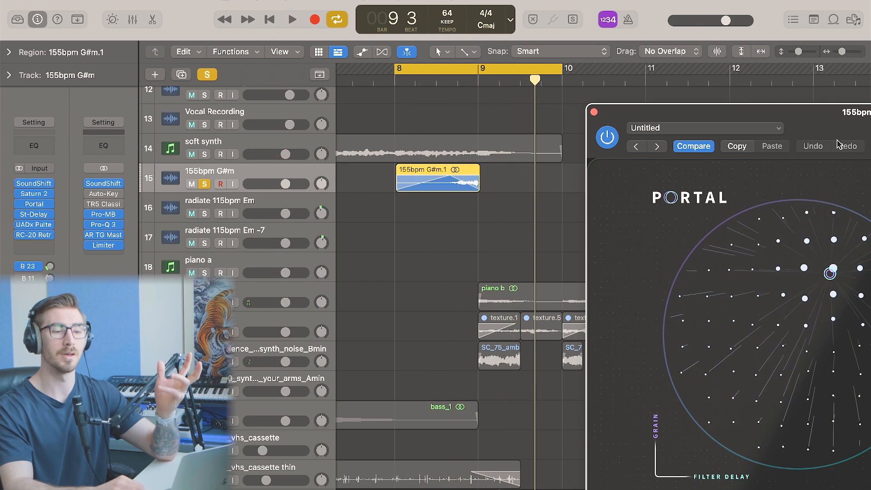
left_click_drag(814, 117, 486, 87)
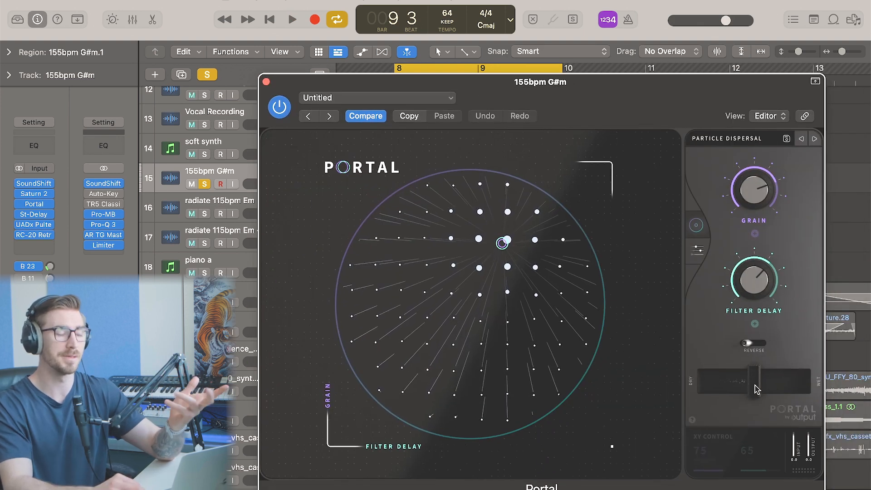
left_click(267, 82)
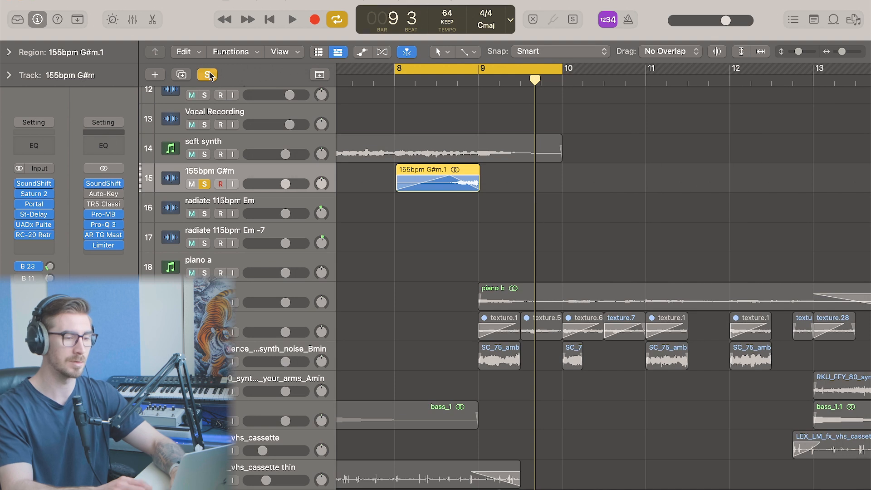
Clear the solo and play the full arrangement from around bar 9 to hear the loop in context
left_click(210, 75)
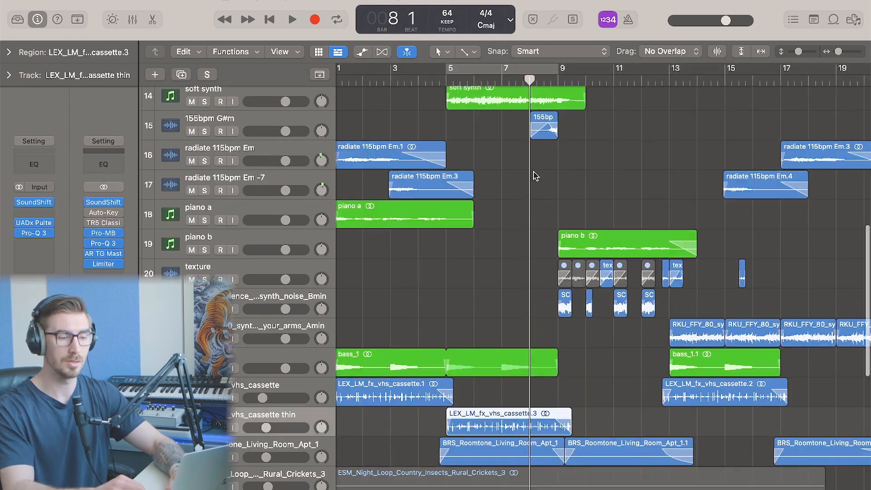
scroll(565, 137, "up", 2)
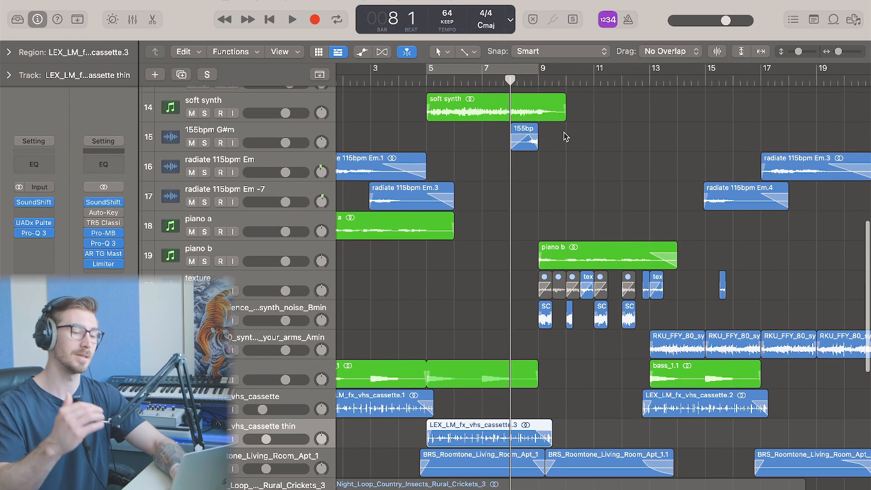
left_click(600, 167)
key("space")
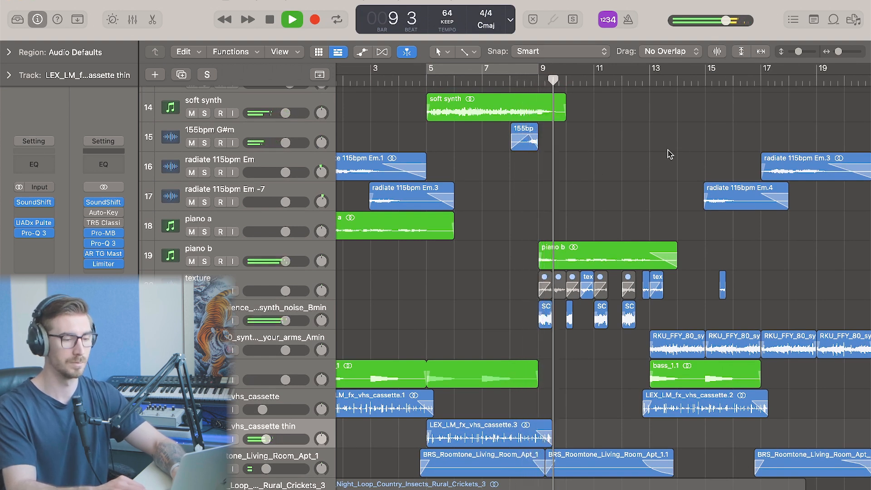
scroll(671, 154, "right", 2)
scroll(670, 155, "right", 2)
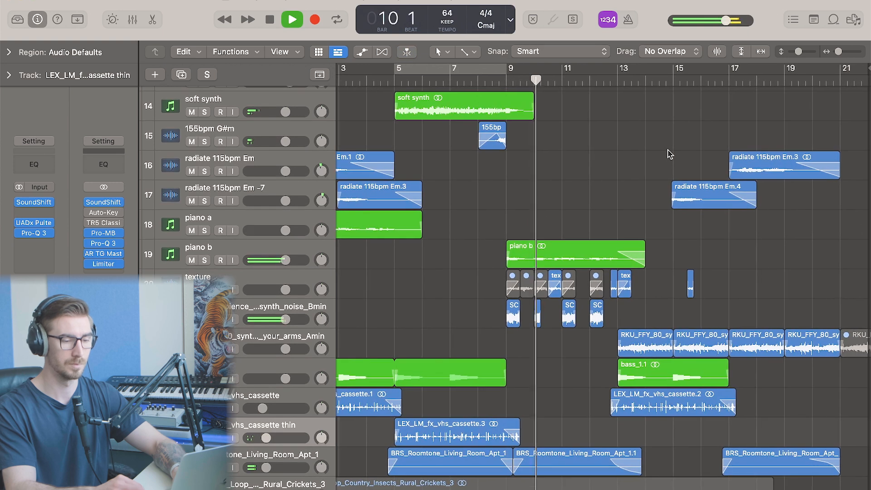
scroll(670, 155, "up", 6)
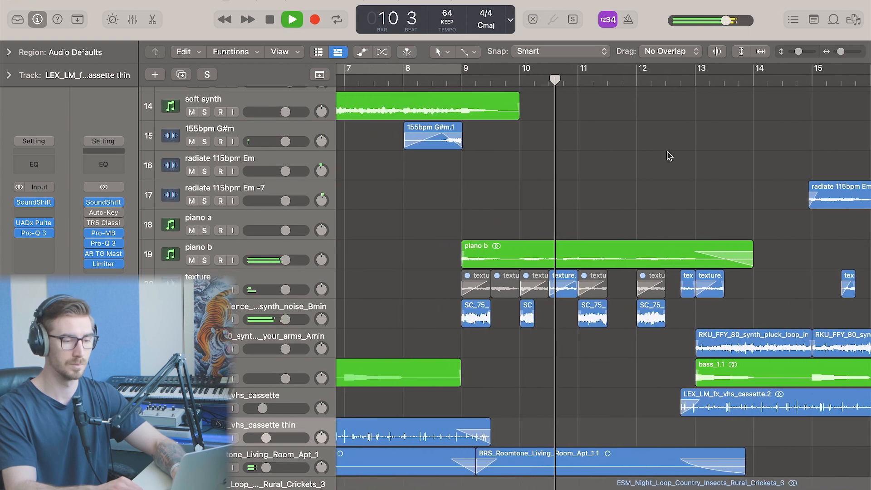
scroll(670, 155, "down", 2)
scroll(671, 156, "right", 2)
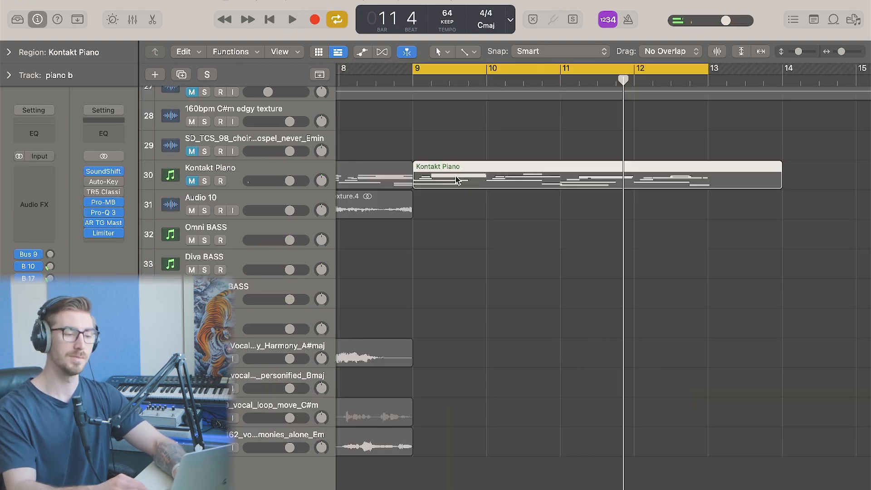
left_click(463, 220)
Select the SC_75_ambience synth noise track and remove its Stereo Delay insert
scroll(463, 220, "up", 10)
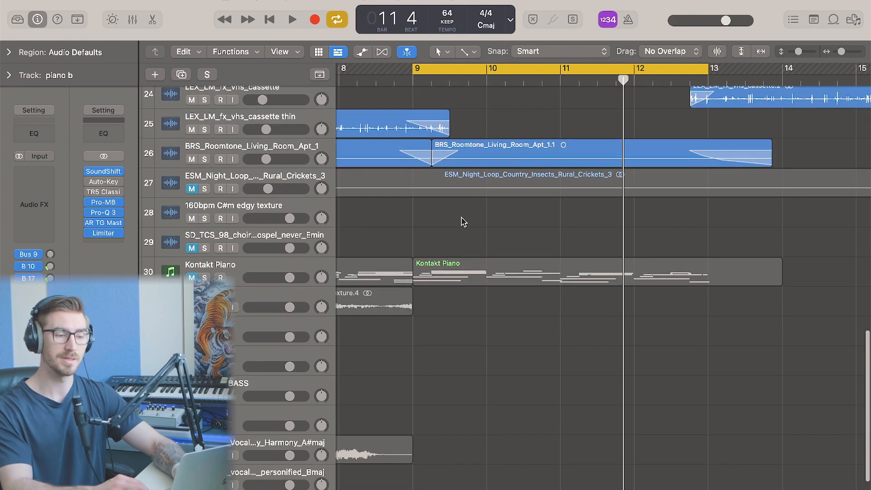
scroll(460, 225, "left", 3)
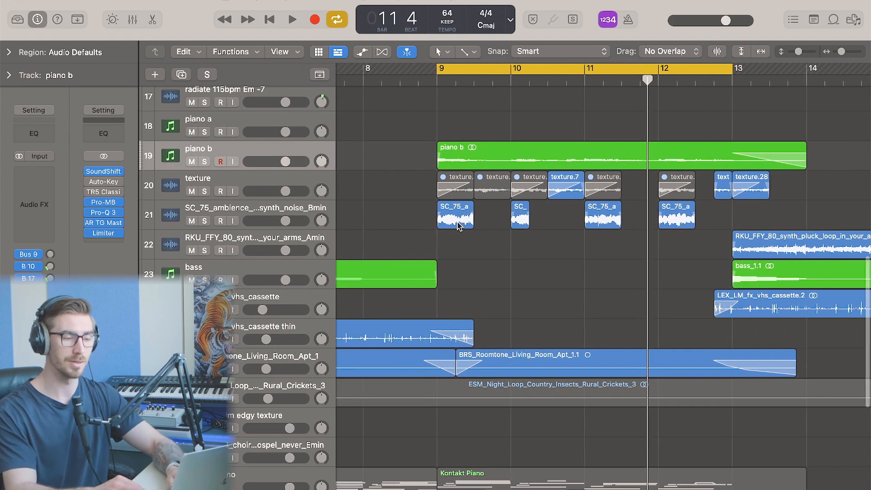
key("super+Left")
key("super+Left")
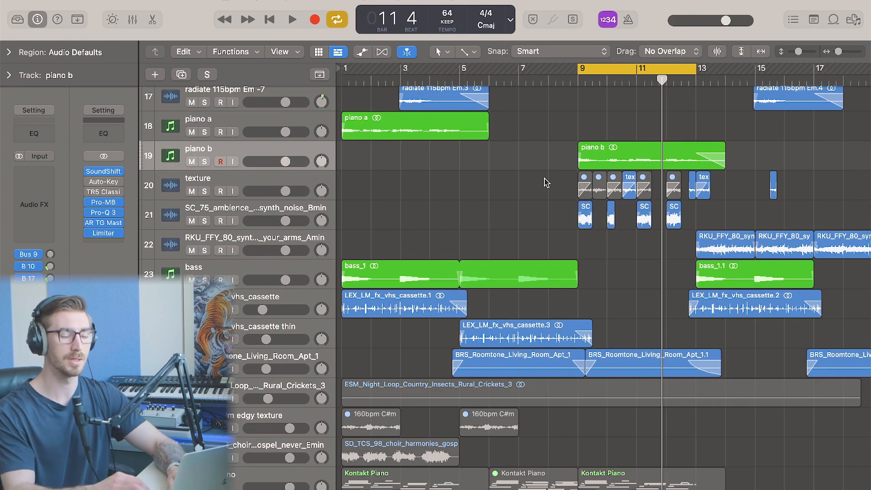
scroll(545, 181, "up", 1)
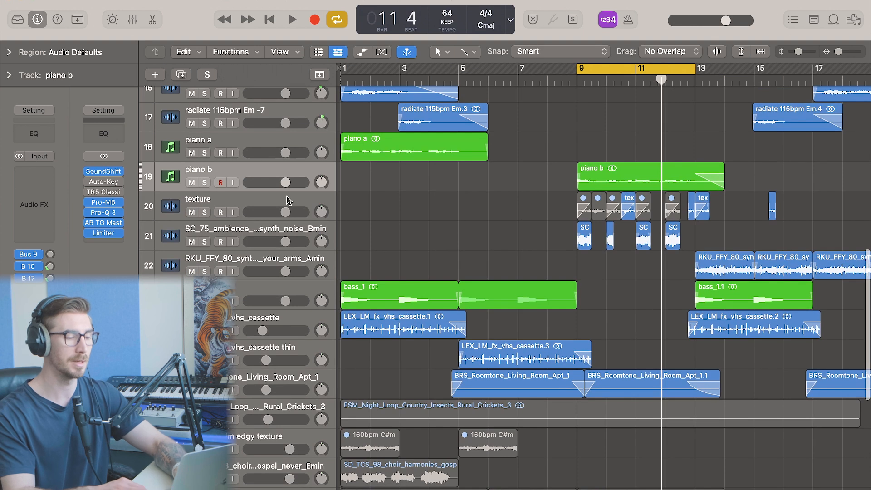
left_click(287, 200)
left_click(290, 229)
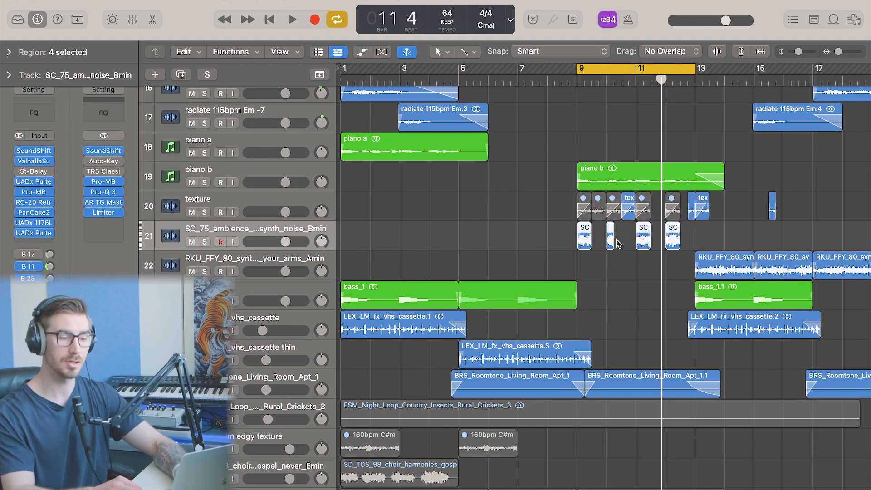
scroll(618, 244, "up", 5)
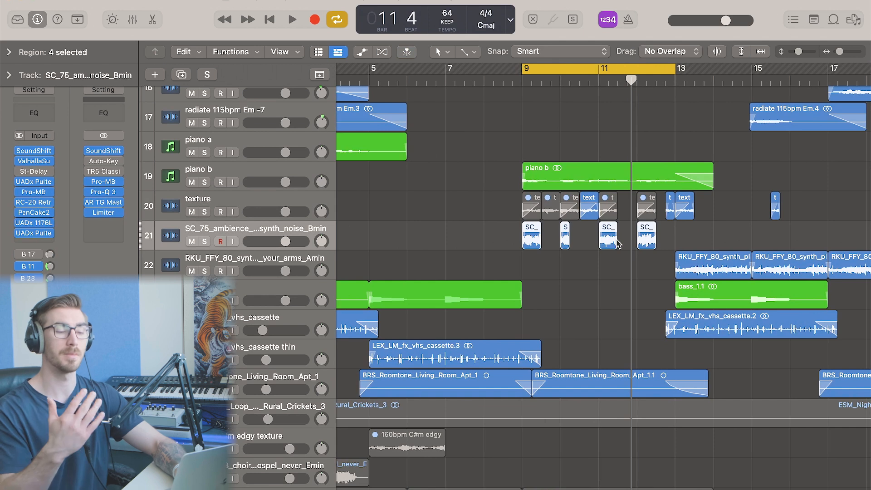
left_click(49, 173)
left_click(63, 191)
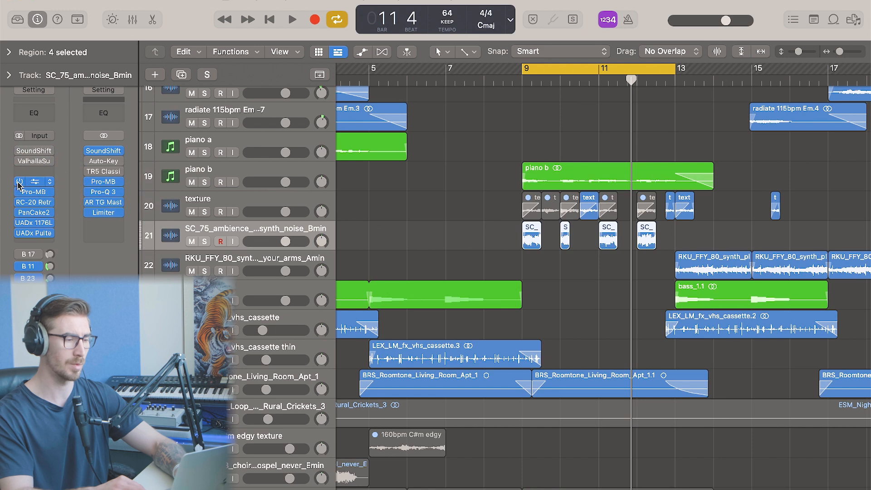
Open the region inspector for the four selected SC_75 ambience regions
key("super+Right")
key("super+Right")
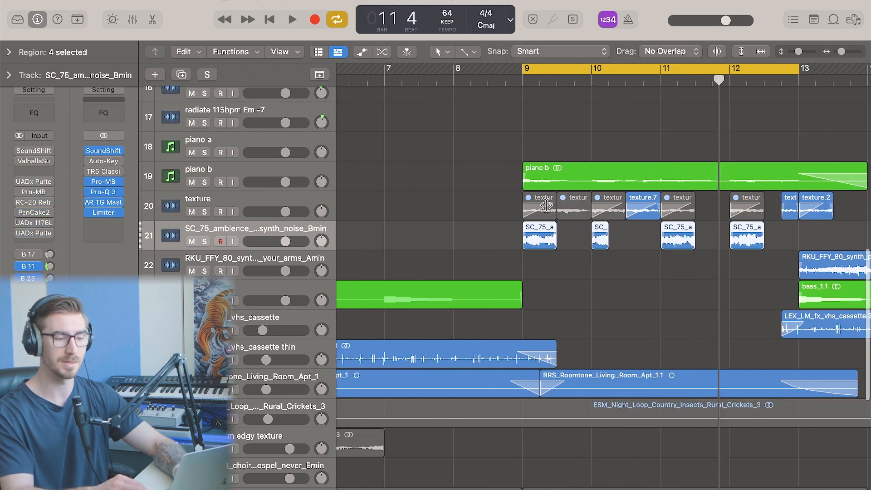
scroll(547, 206, "right", 4)
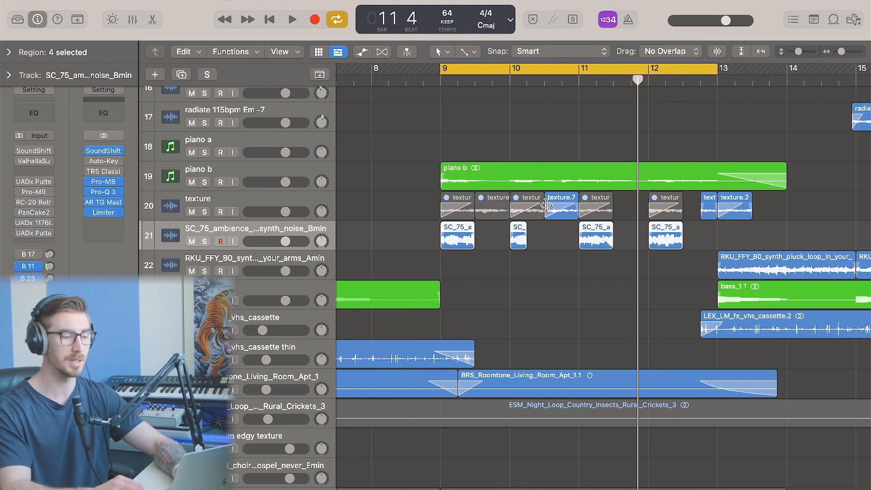
left_click(9, 53)
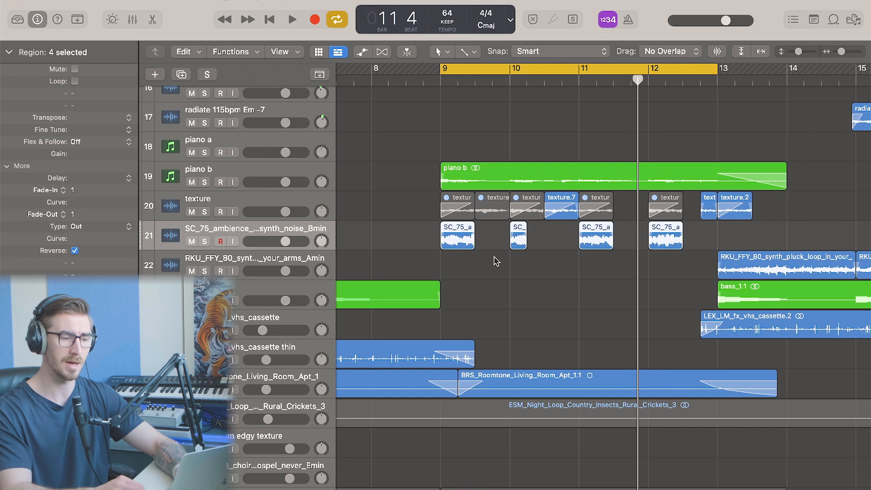
Collapse the region inspector, deselect the regions and solo the SC_75_ambience synth noise track
left_click(9, 53)
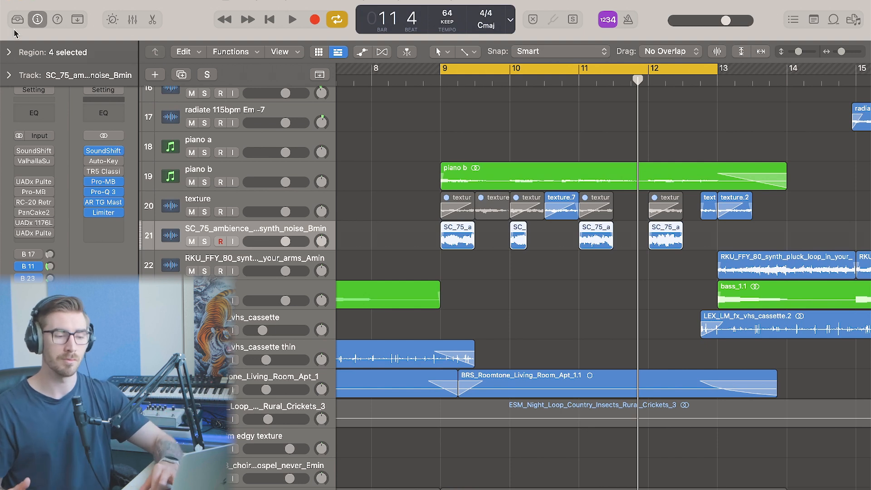
left_click(494, 298)
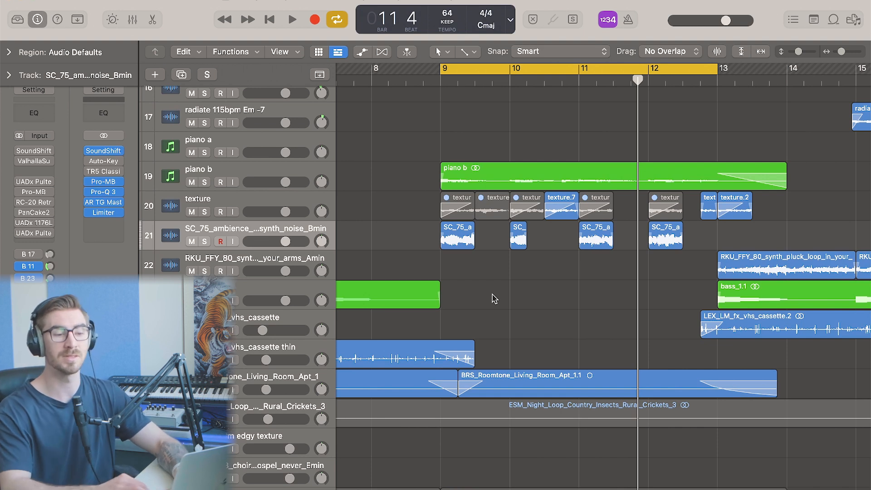
scroll(495, 298, "up", 1)
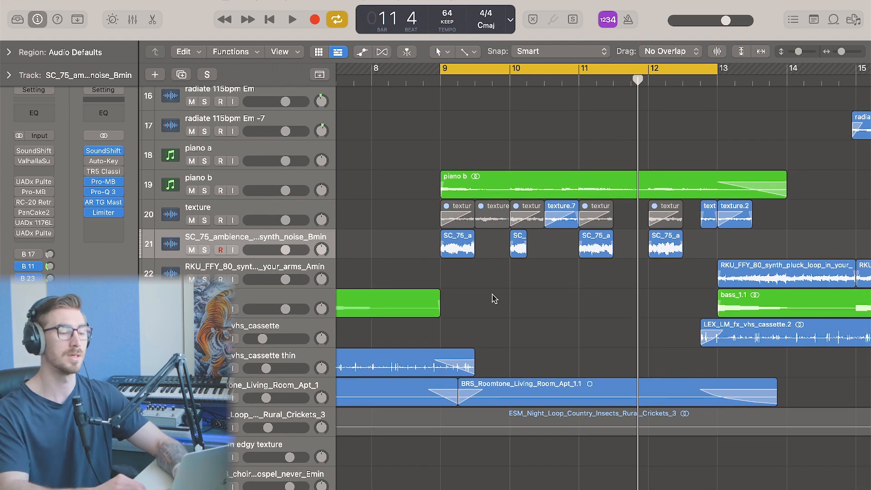
key("s")
Audition the soloed SC_75 ambience regions on their own from around bar 11
scroll(494, 298, "right", 1)
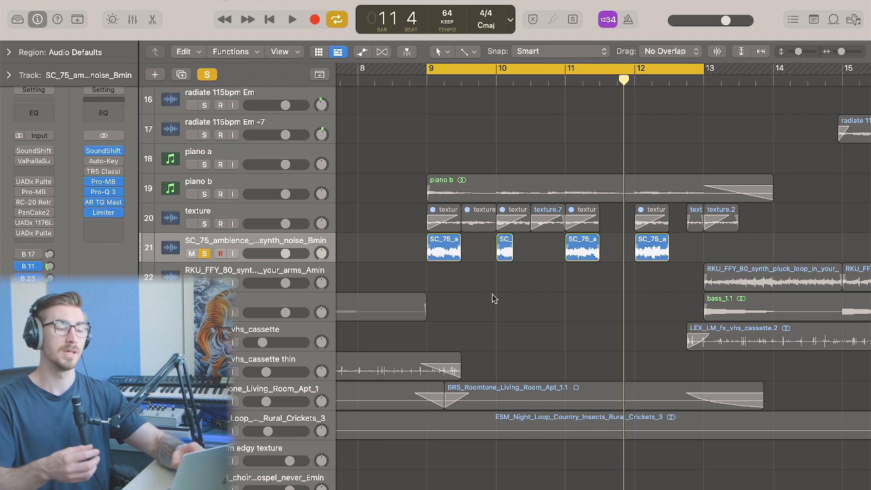
left_click_drag(442, 247, 675, 253)
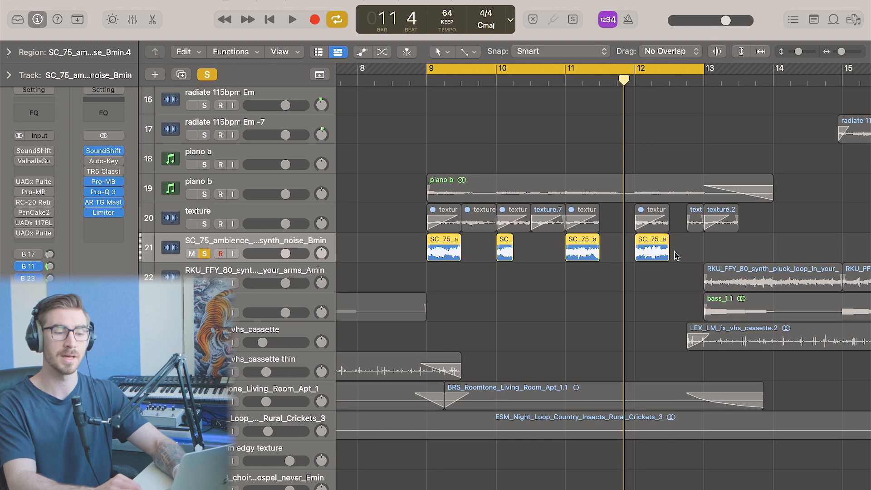
left_click(694, 249)
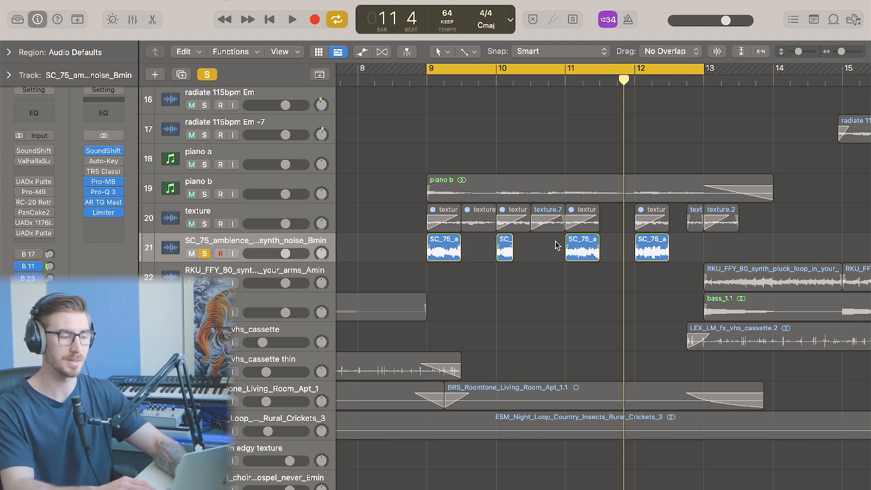
key("space")
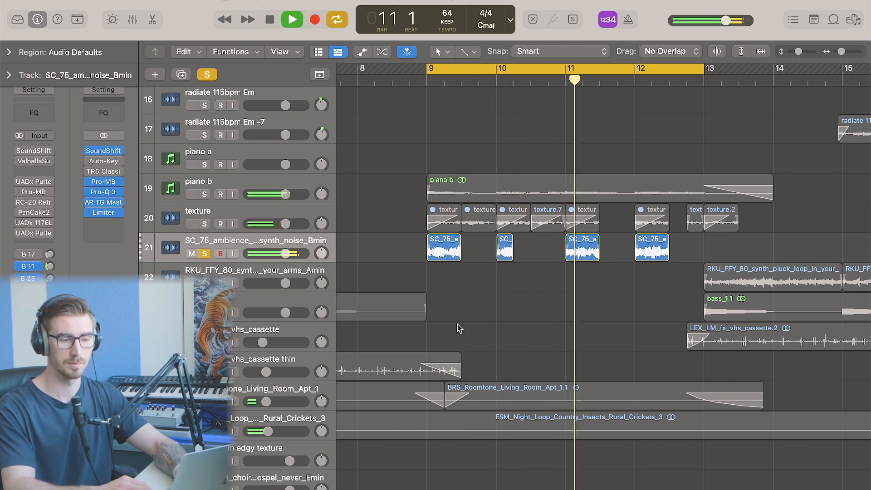
key("space")
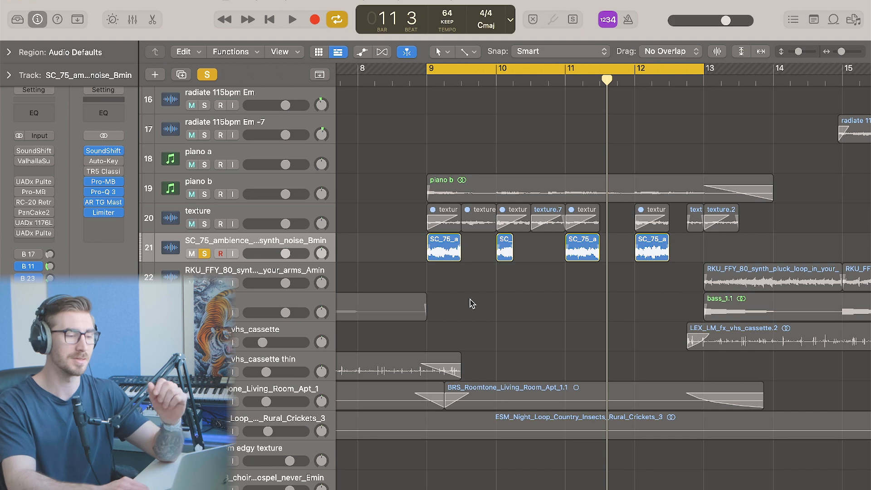
Solo piano b to audition it alongside the ambience, then clear all solos
left_click(204, 195)
left_click(205, 253)
key("space")
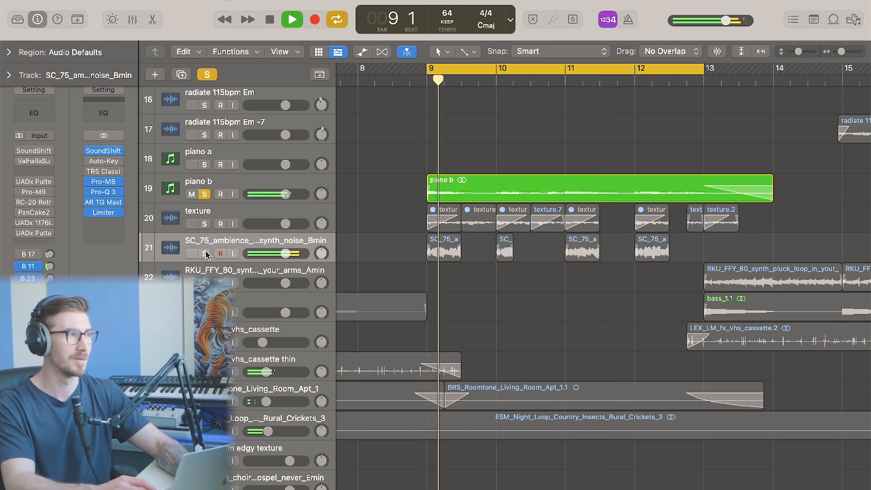
left_click(204, 194)
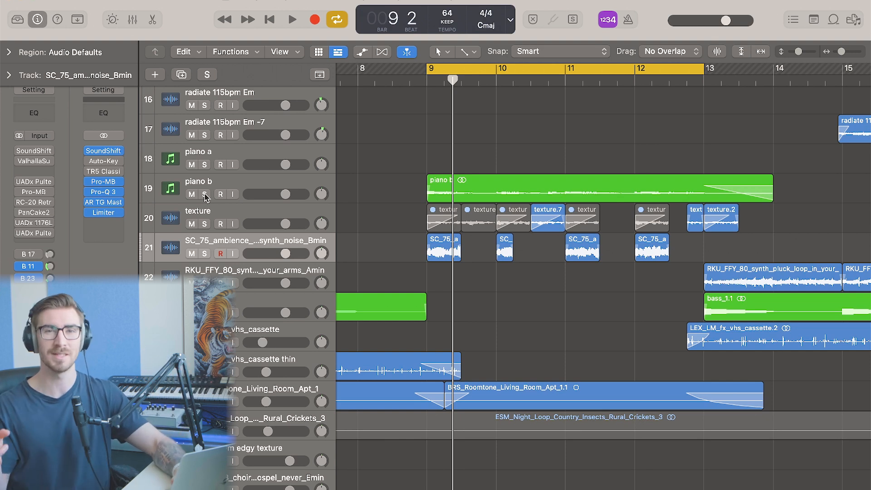
Open and close the SoundShifter and Valhalla Supermassive inserts on the SC_75 ambience track to review their settings
key("v")
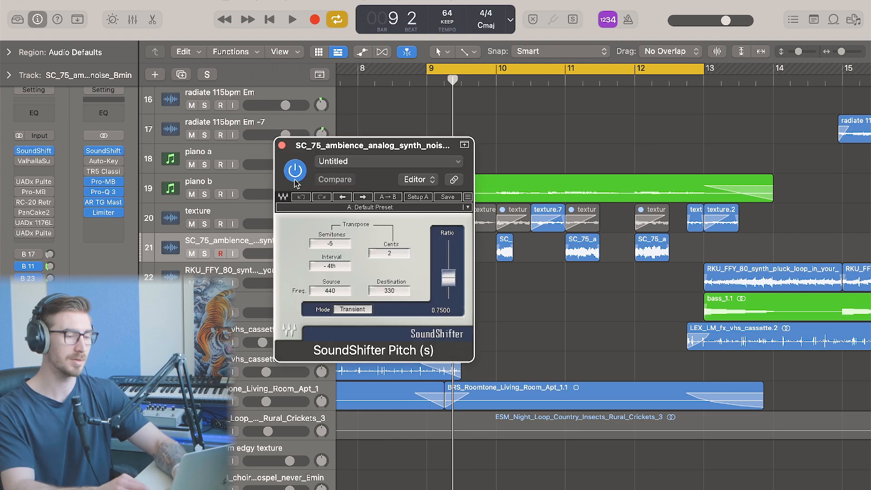
key("v")
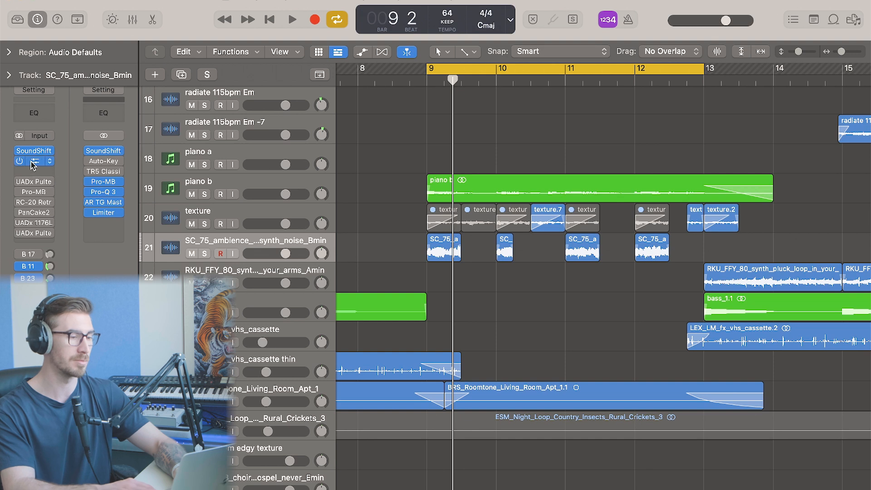
left_click(33, 161)
left_click(281, 143)
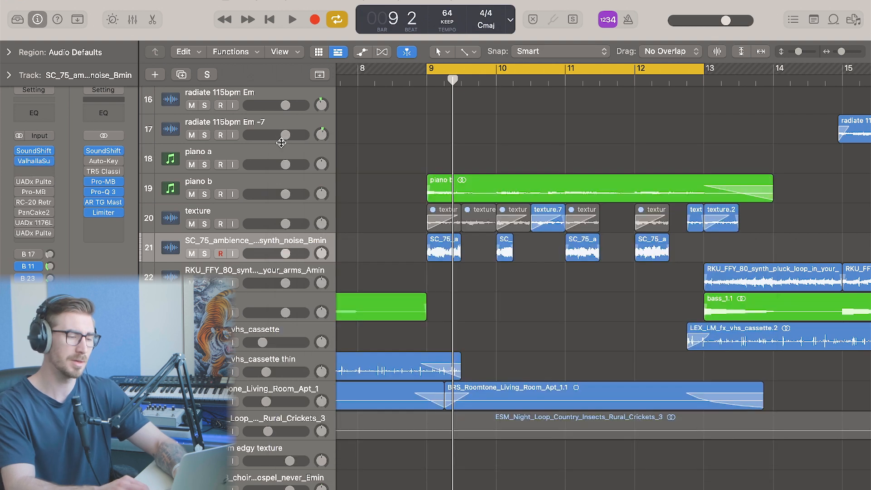
left_click(40, 164)
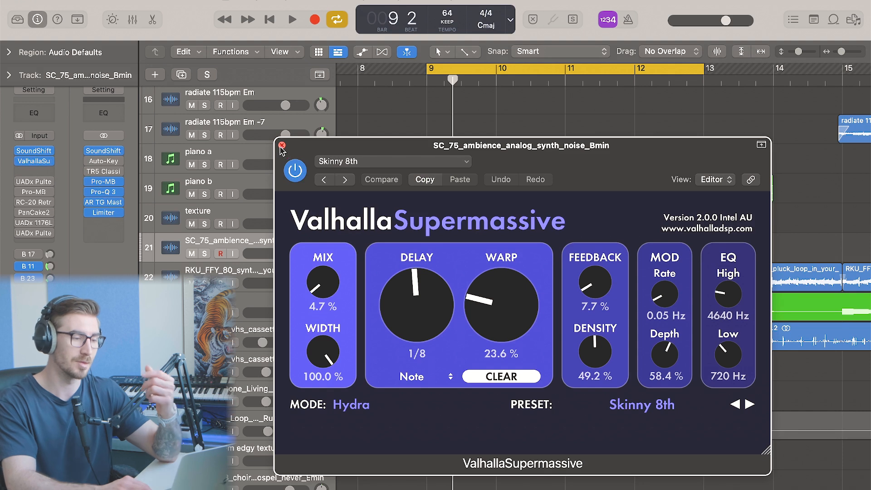
key("super+w")
Open the UADx Pultec HLF-3C EQ insert on the ambience track to inspect its cut-off settings, then close it
left_click(24, 183)
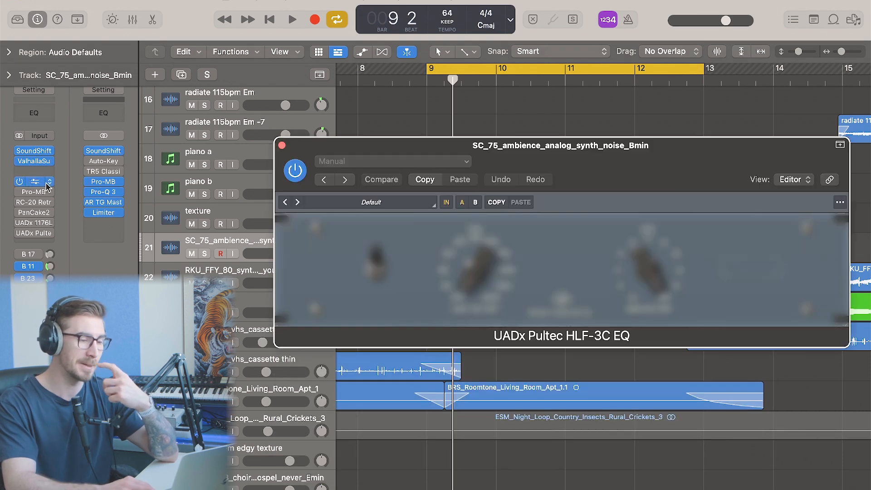
left_click(281, 145)
left_click(27, 181)
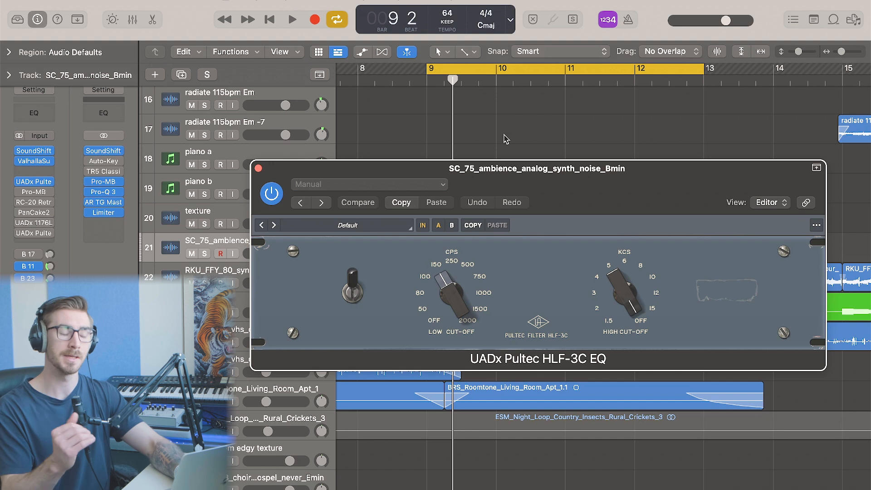
left_click(258, 169)
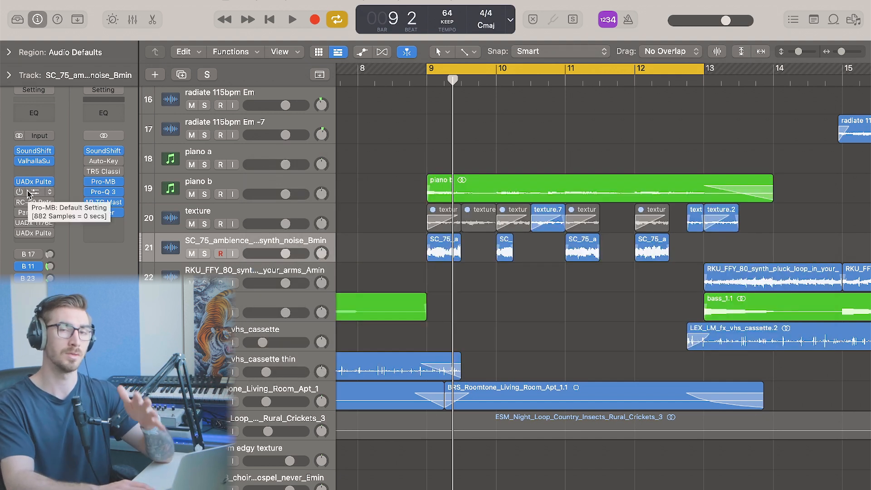
Open the Pro-MB insert, select its upper band to view its compressor settings, and close it
left_click(28, 195)
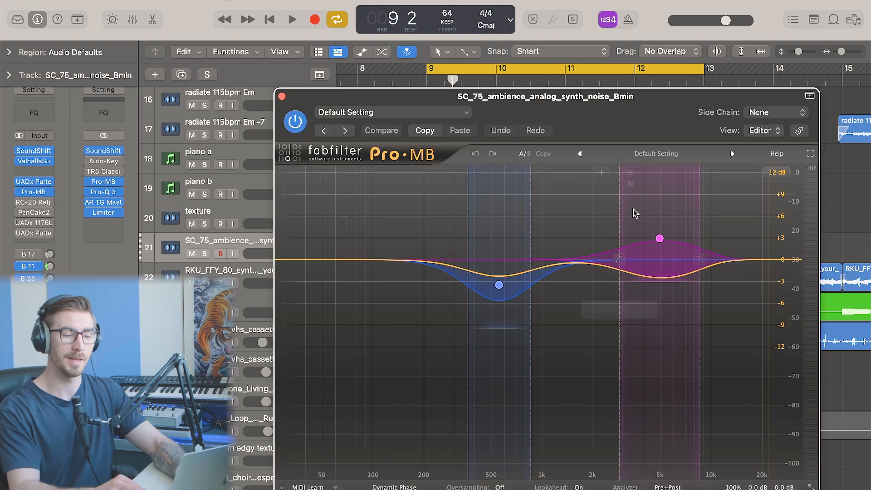
left_click(659, 239)
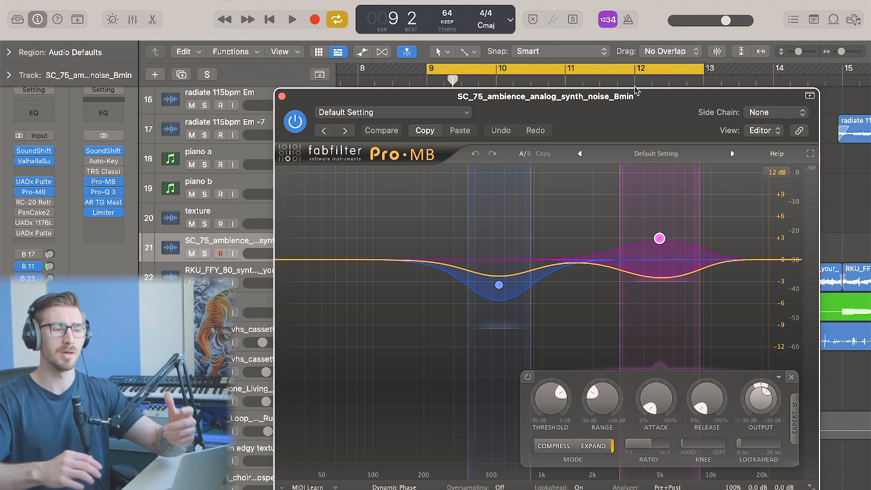
left_click(281, 96)
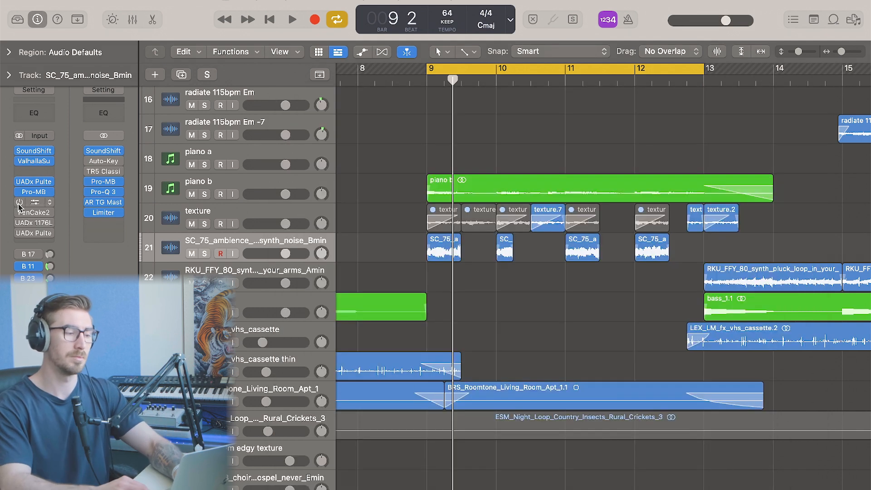
Review the RC-20 Retro Color insert, then open PanCake 2 and move its window aside
left_click(36, 204)
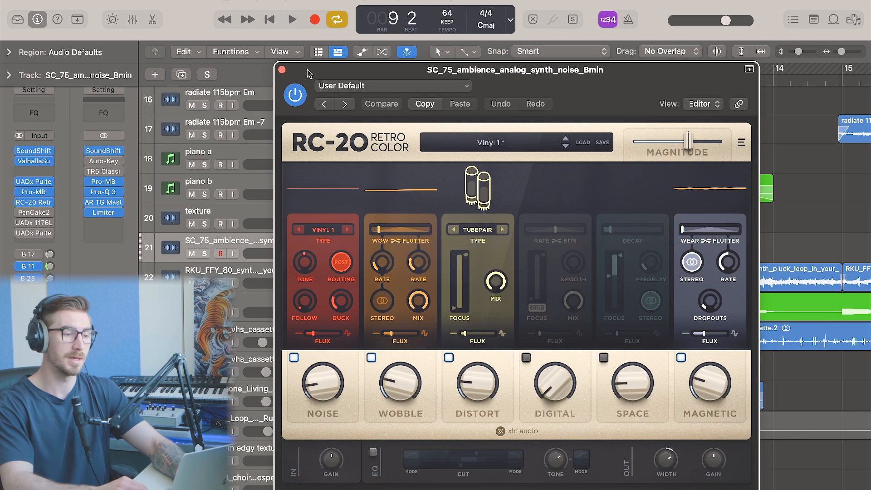
left_click(282, 70)
left_click(19, 213)
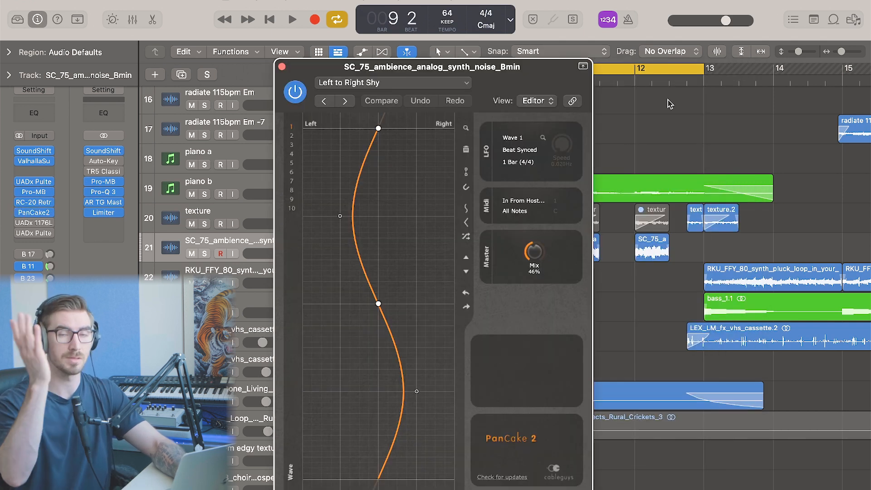
left_click_drag(548, 69, 817, 74)
Solo the ambience track and play it while watching the PanCake 2 auto-pan
key("s")
key("space")
key("space")
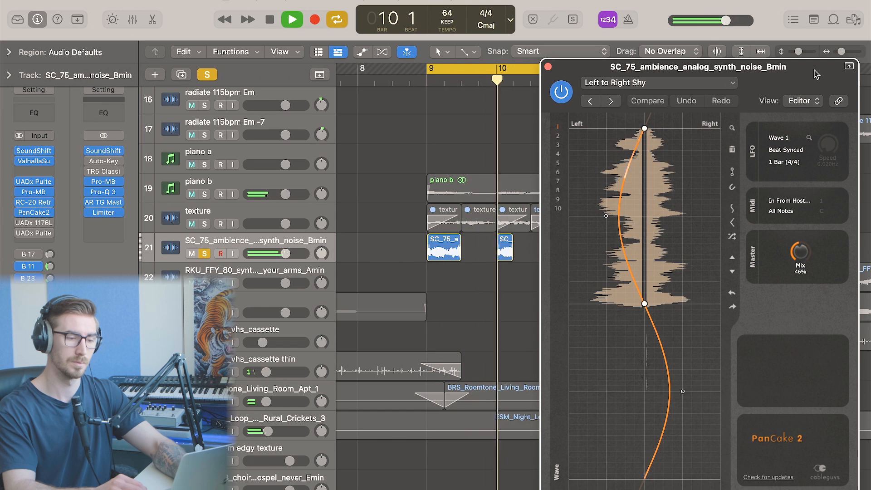
key("space")
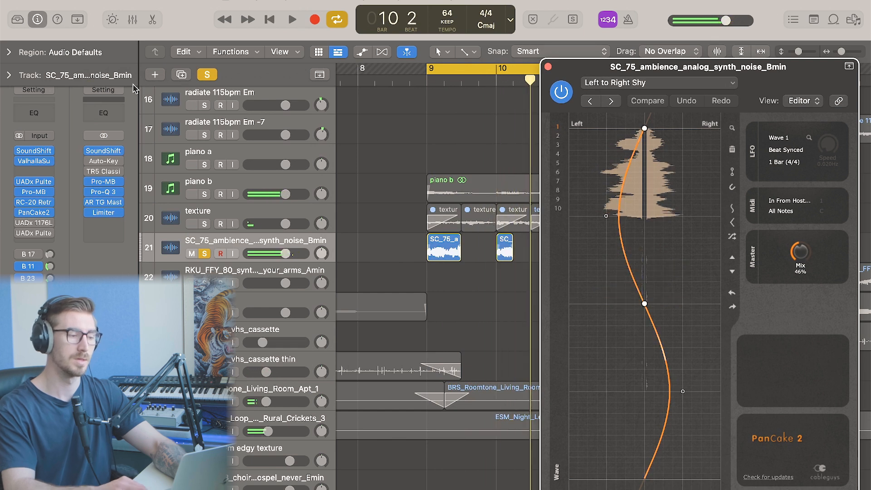
Inspect the UADx 1176LN compressor and the final Pultec EQ inserts, then hide all plugin windows
left_click(35, 223)
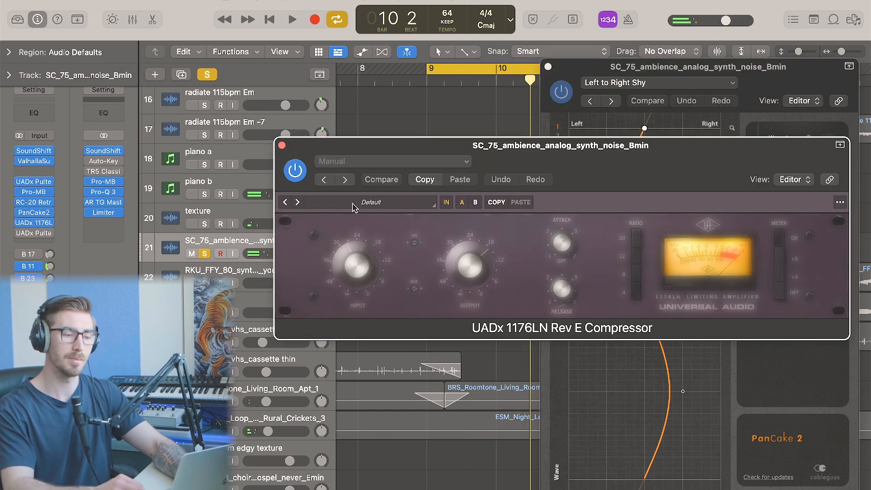
left_click(281, 145)
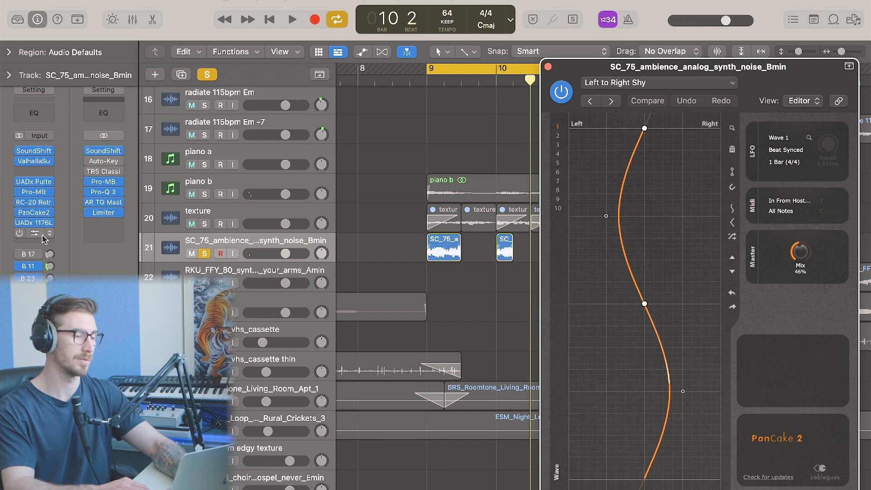
left_click(18, 235)
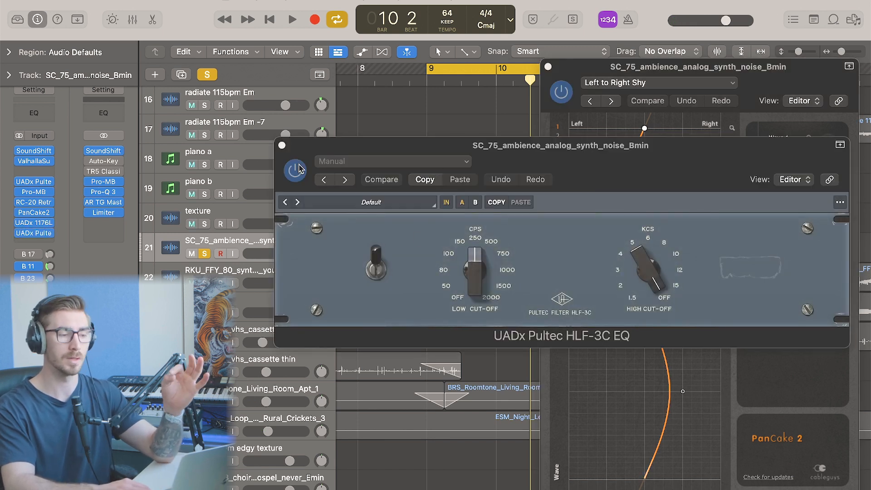
key("v")
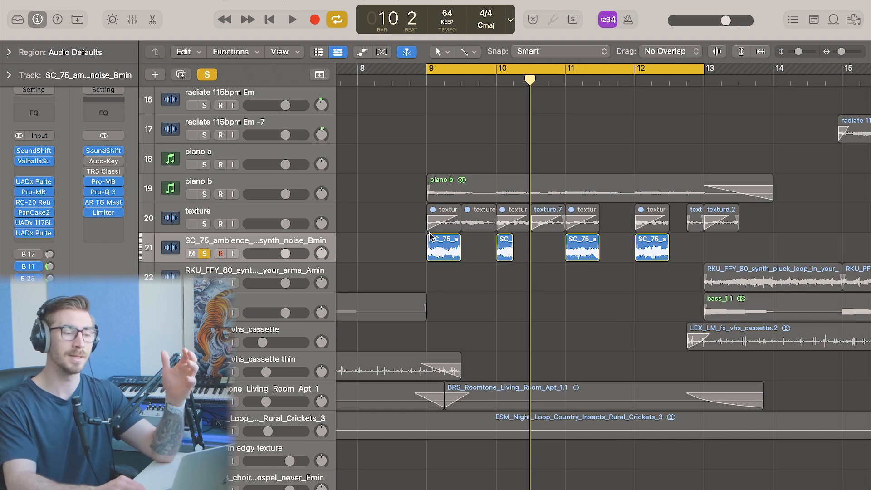
Select the texture track's regions and solo the texture track
left_click(210, 76)
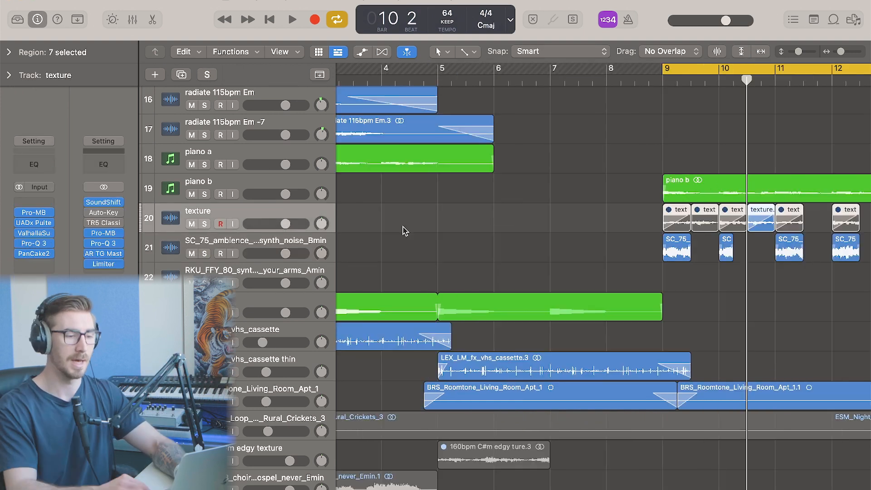
scroll(404, 230, "left", 5)
scroll(403, 229, "right", 12)
scroll(404, 227, "left", 2)
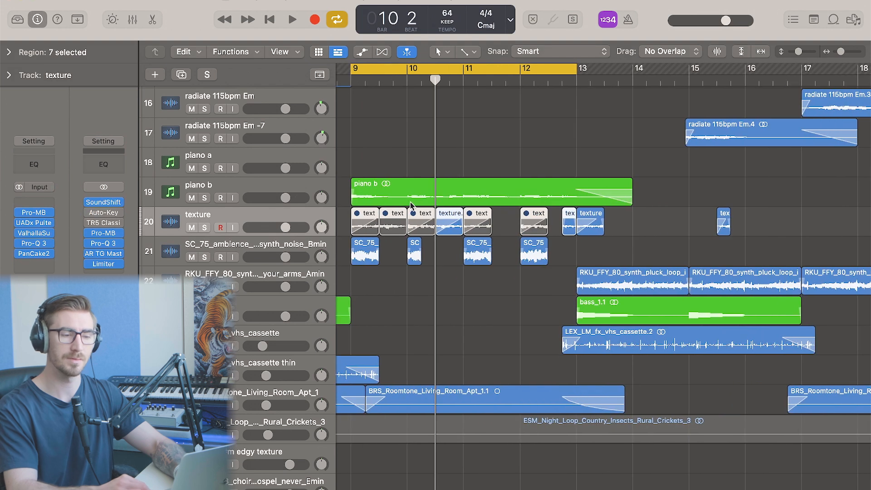
key("s")
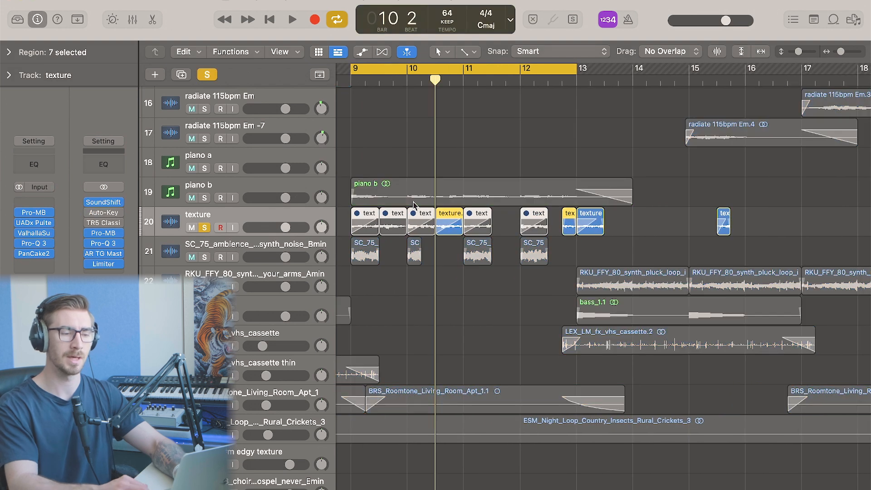
Play the soloed texture track from around bar 10 and briefly open the region inspector
left_click(446, 68)
left_click(403, 82)
key("space")
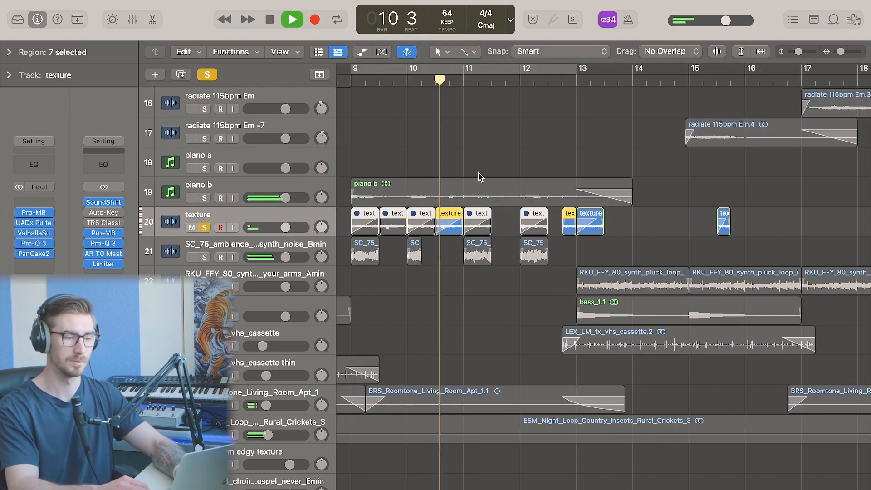
key("space")
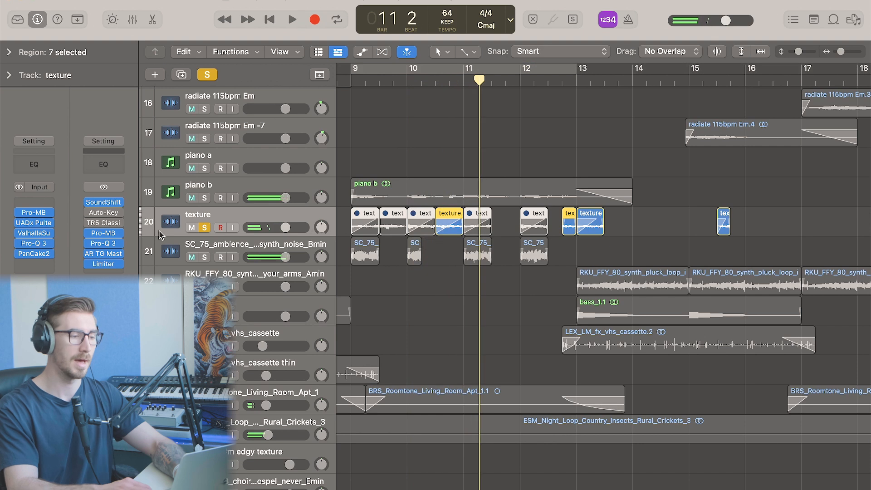
left_click(10, 53)
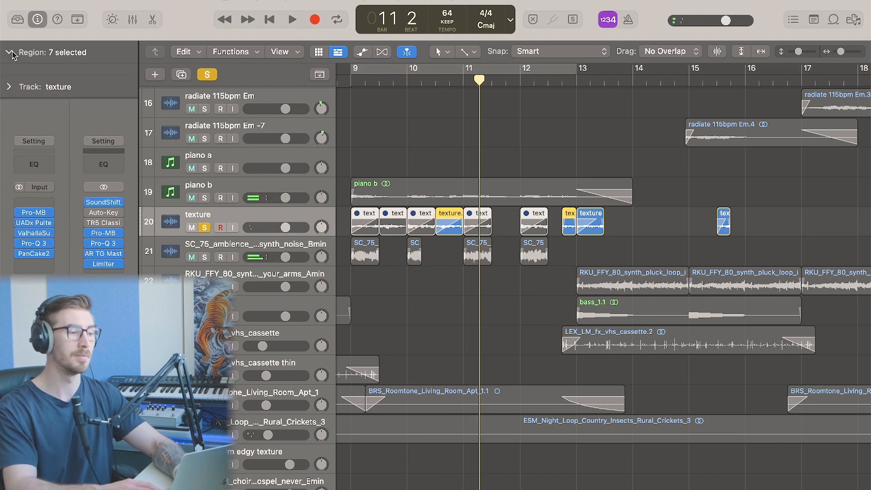
left_click(10, 52)
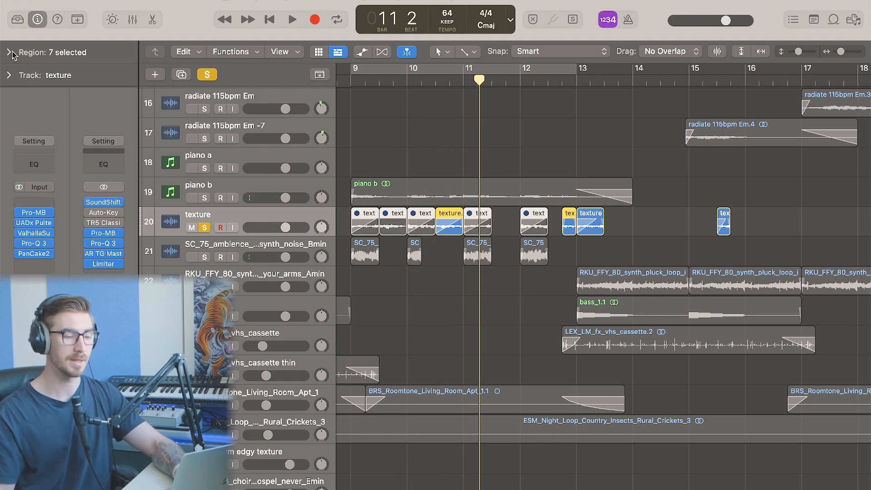
Zoom in on the texture regions and open the texture track's Valhalla Supermassive insert to inspect it, then close it
left_click(461, 293)
key("super+Right")
key("super+Right")
key("super+Right")
key("super+Right")
key("super+Right")
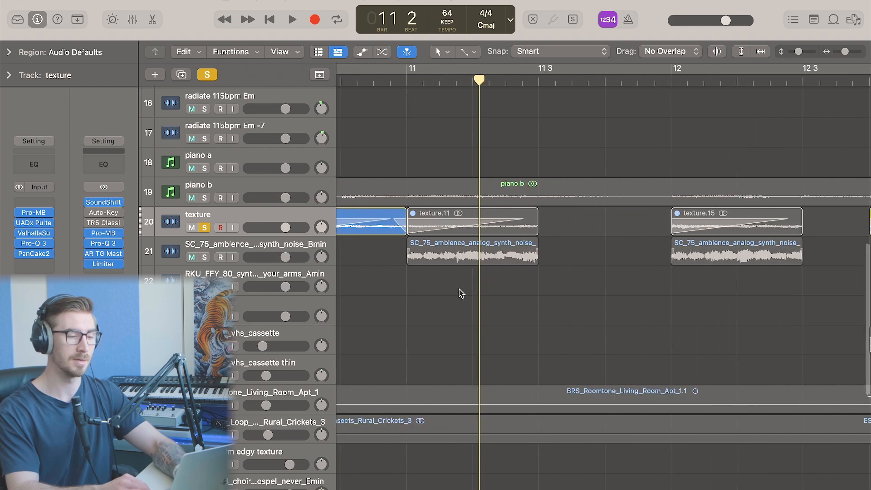
scroll(461, 293, "left", 5)
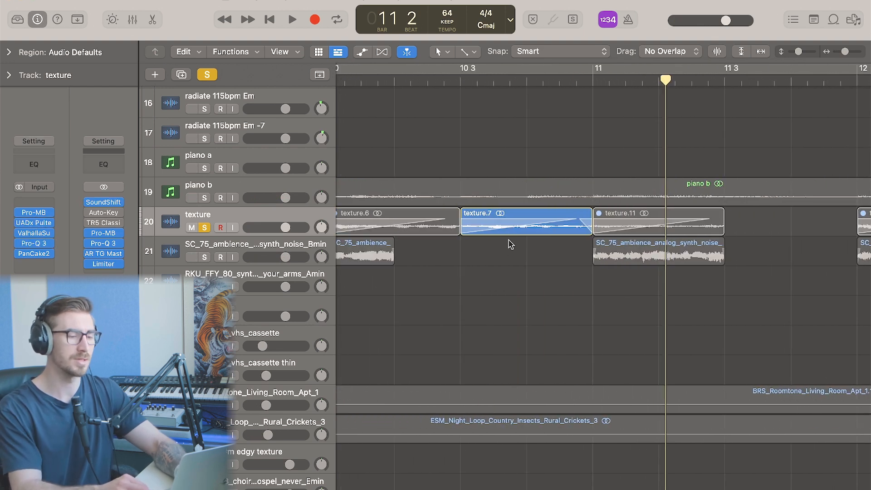
key("super+Left")
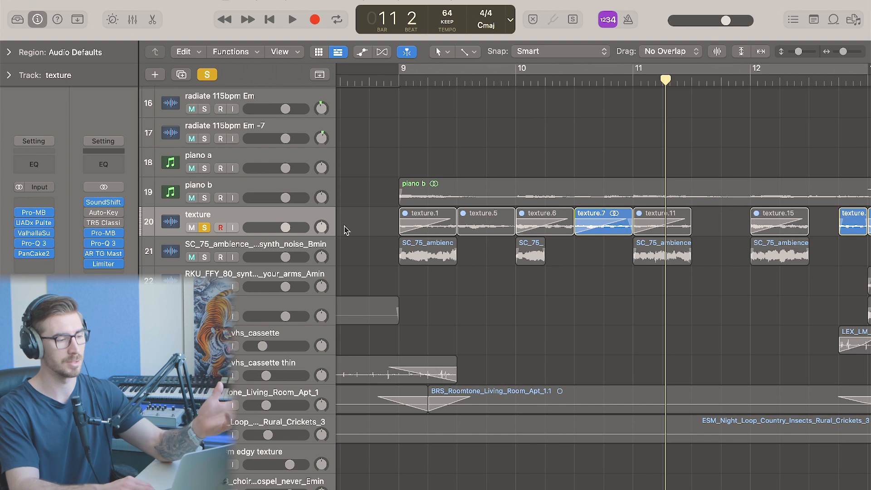
left_click(40, 232)
left_click(33, 234)
left_click(34, 234)
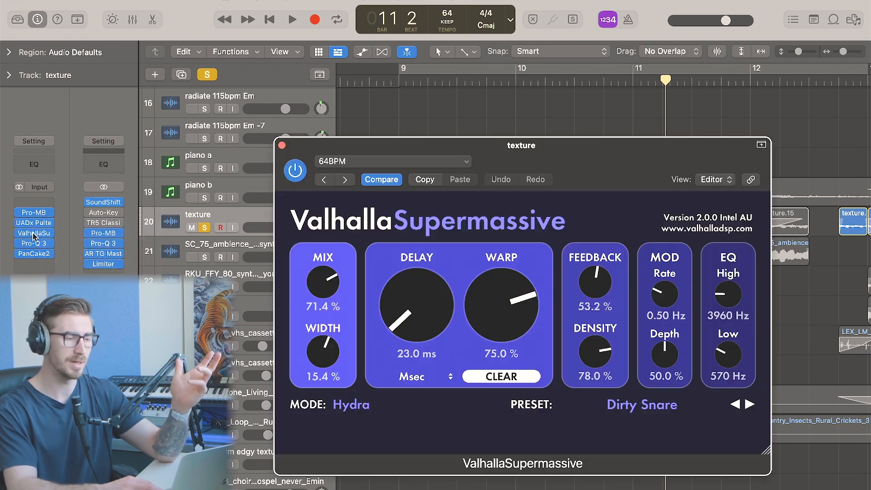
left_click(282, 146)
Set a cycle range over the selected texture region at bar 10 and reopen Valhalla Supermassive, moving its window aside
key("u")
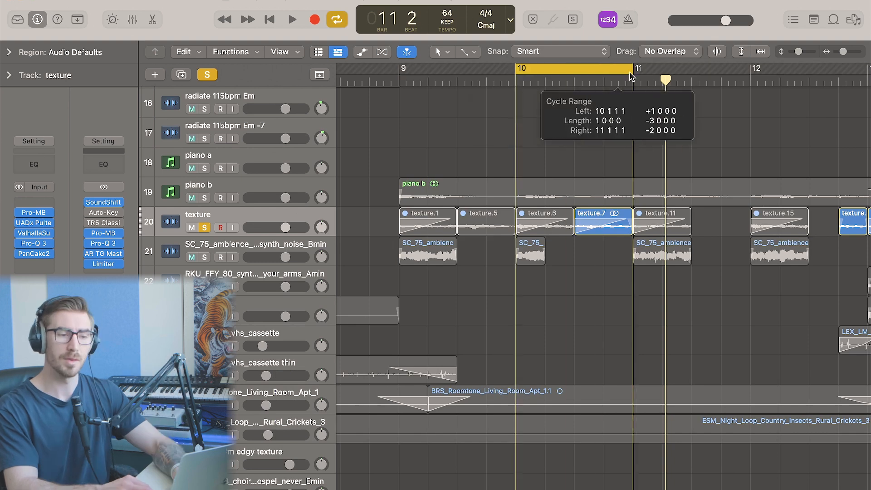
left_click(38, 234)
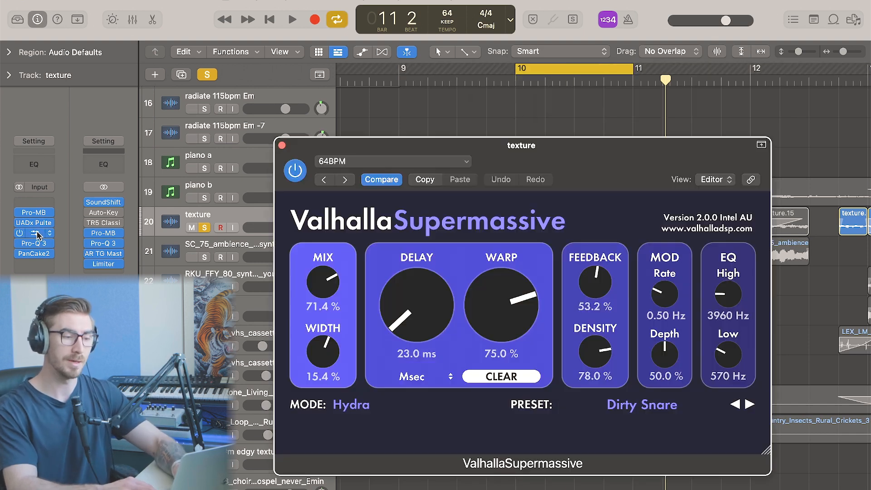
left_click_drag(436, 151, 605, 156)
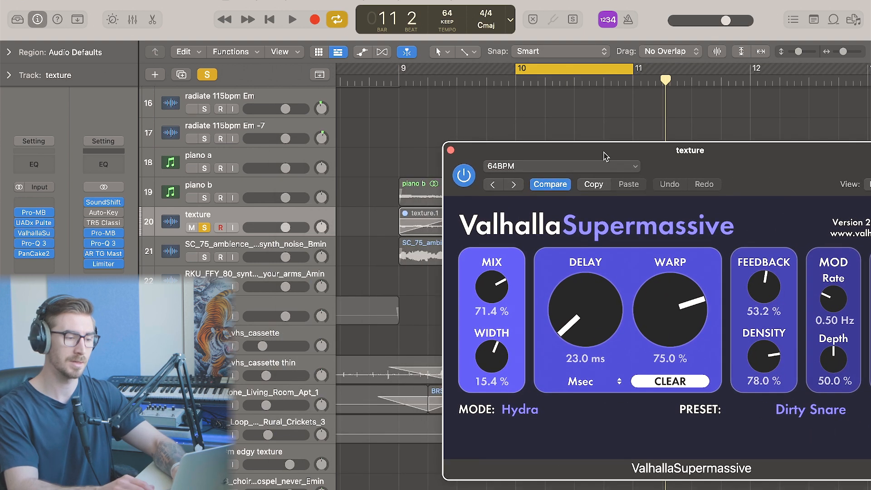
key("Down")
key("Up")
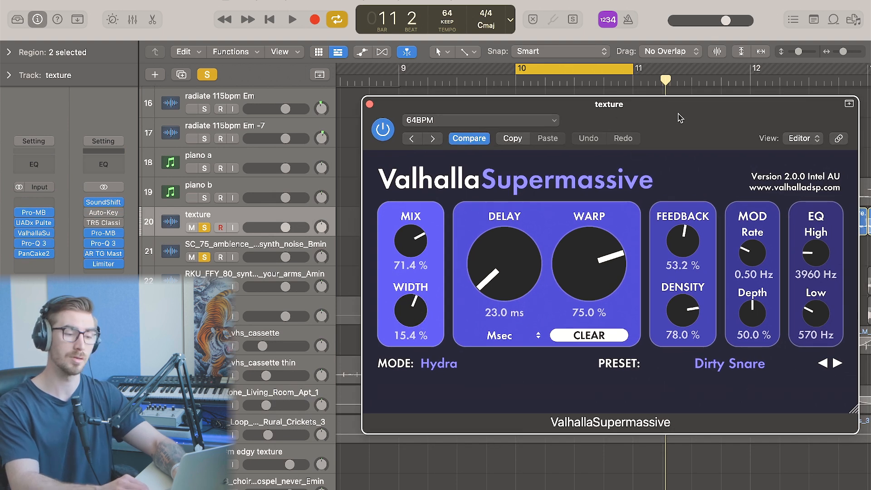
left_click_drag(678, 113, 671, 108)
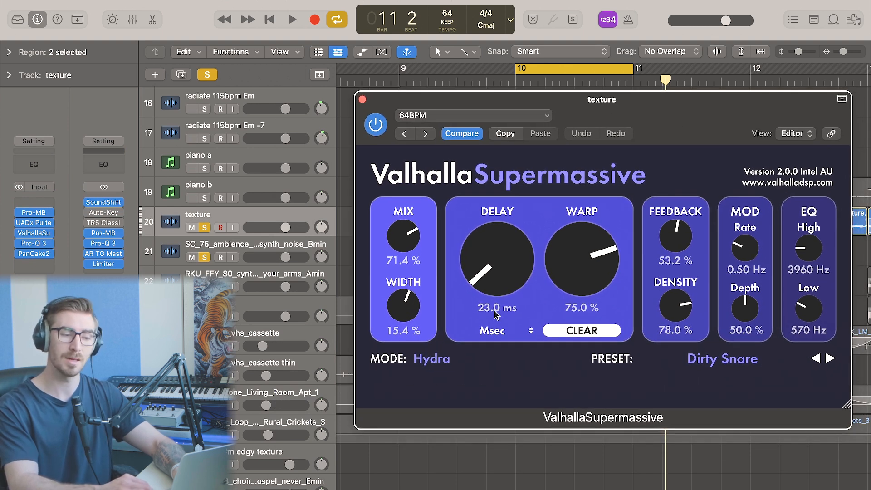
left_click_drag(479, 104, 591, 177)
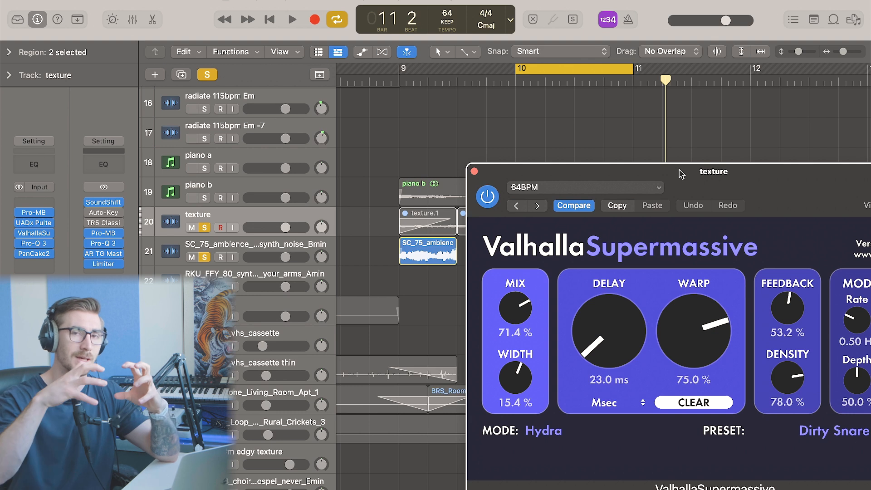
left_click_drag(680, 174, 870, 183)
Play the cycled texture section and shift the cycle range about half a bar later
key("space")
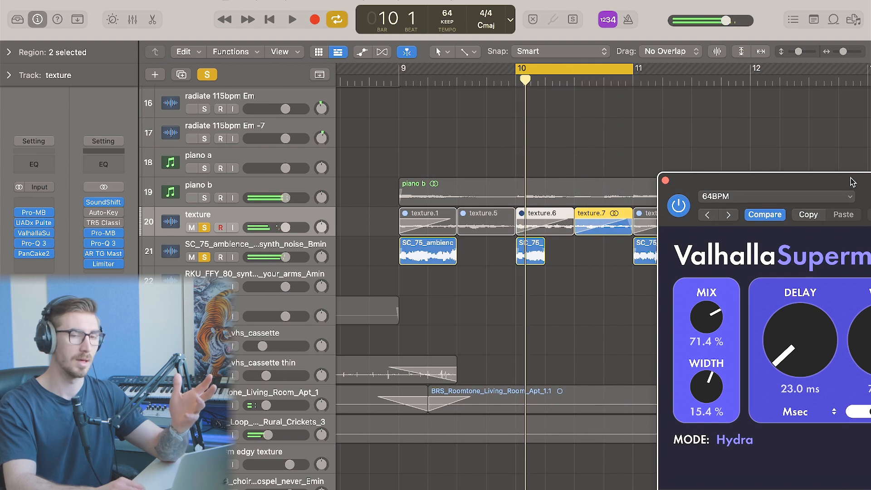
key("space")
left_click_drag(603, 75, 487, 76)
key("space")
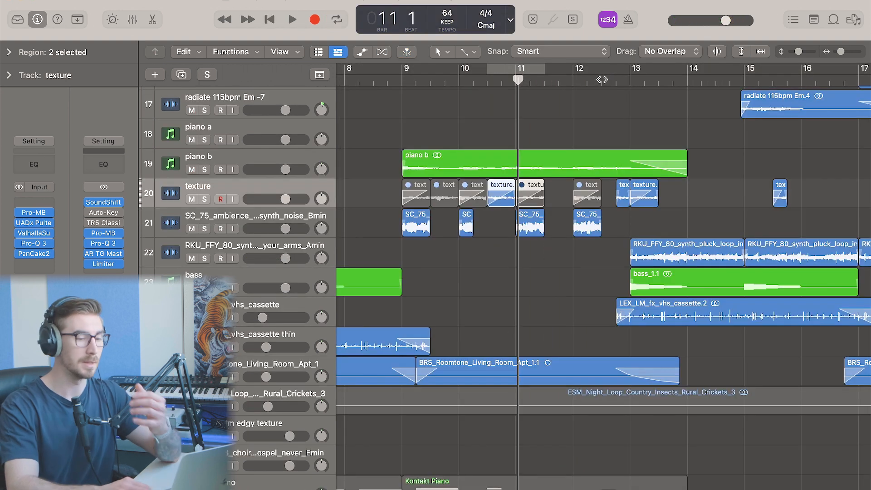
Turn cycling off and play the arrangement from bar 12, following the playhead along the timeline
left_click(601, 80)
scroll(612, 113, "right", 3)
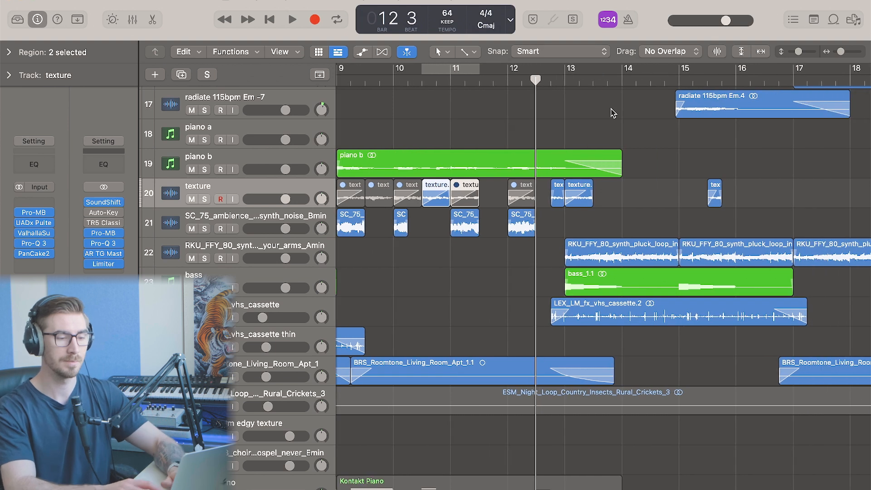
key("space")
scroll(622, 189, "right", 2)
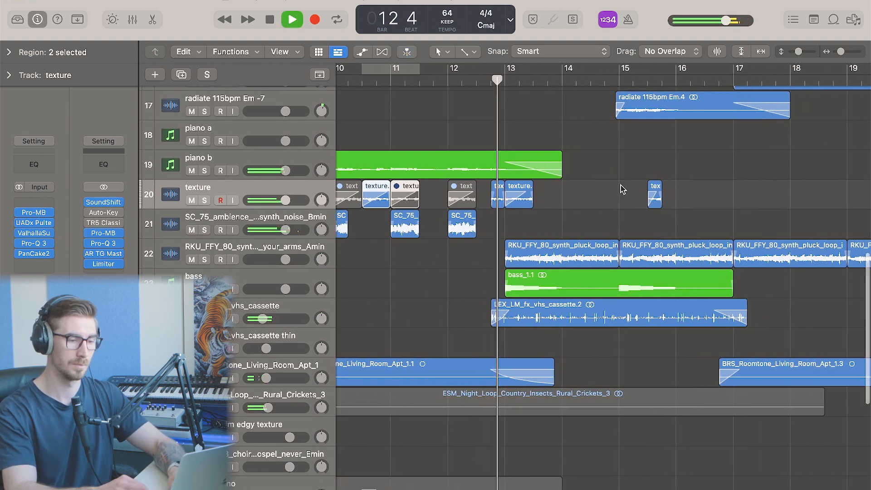
scroll(623, 188, "right", 2)
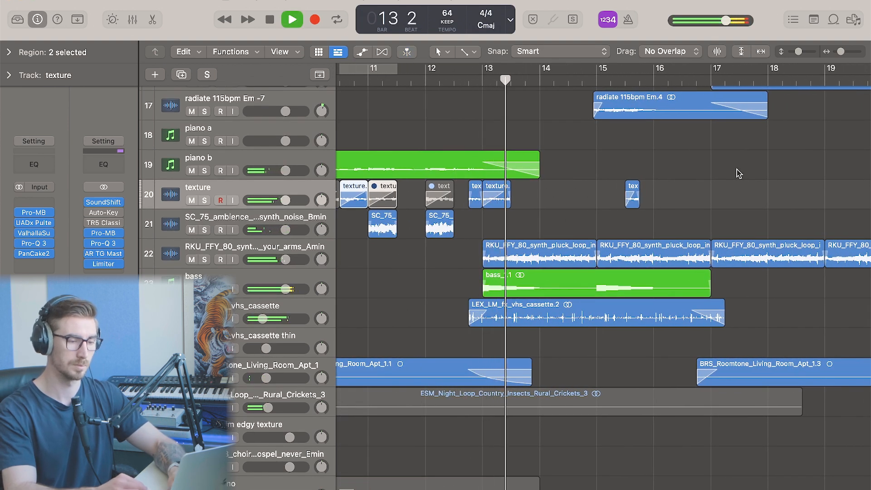
scroll(739, 173, "up", 3)
scroll(739, 174, "up", 1)
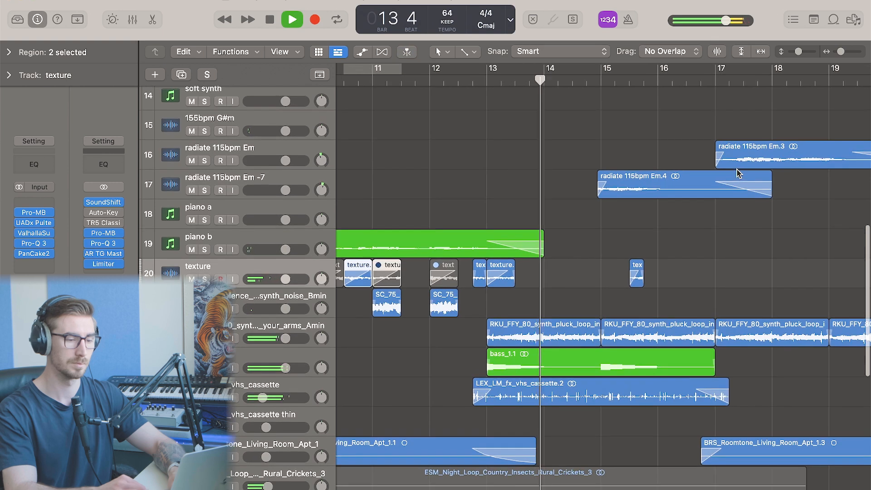
scroll(738, 174, "down", 3)
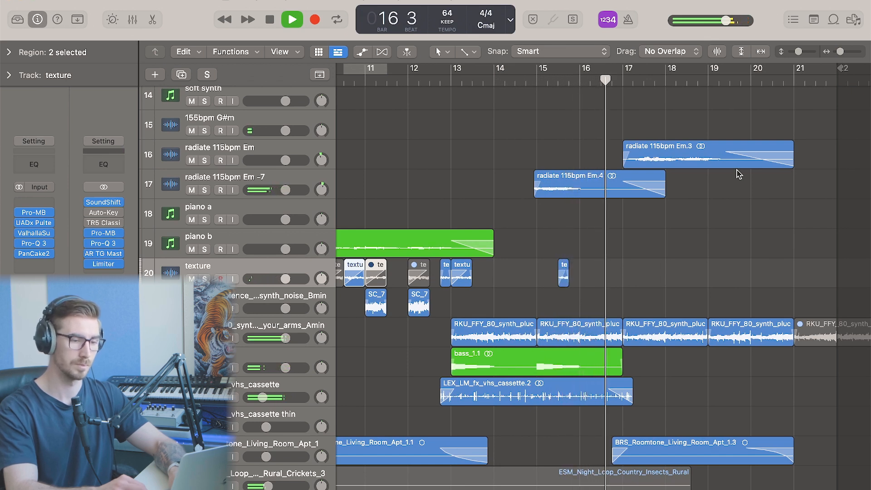
key("space")
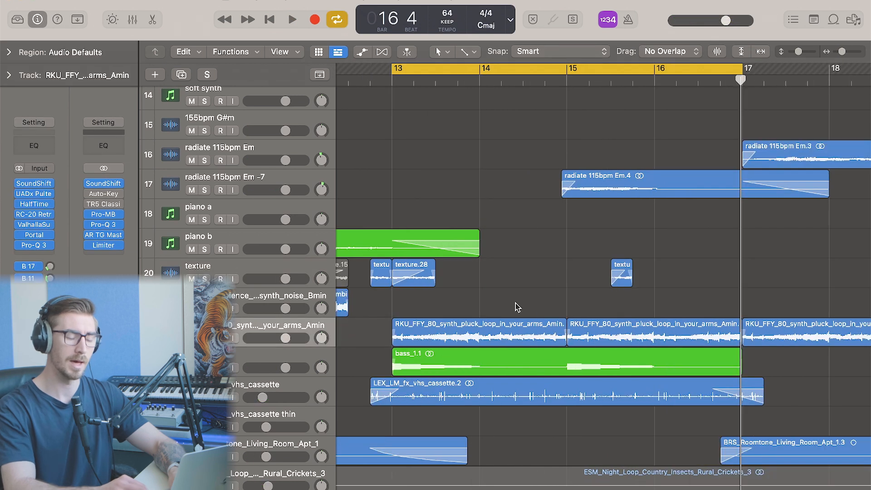
Select the first two synth pluck loop regions and briefly open the region inspector
left_click_drag(516, 305, 594, 323)
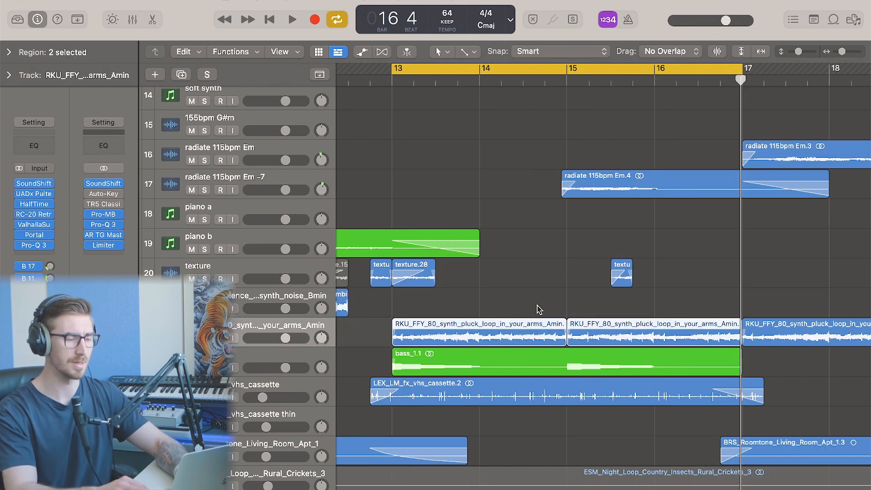
left_click(24, 59)
left_click(75, 251)
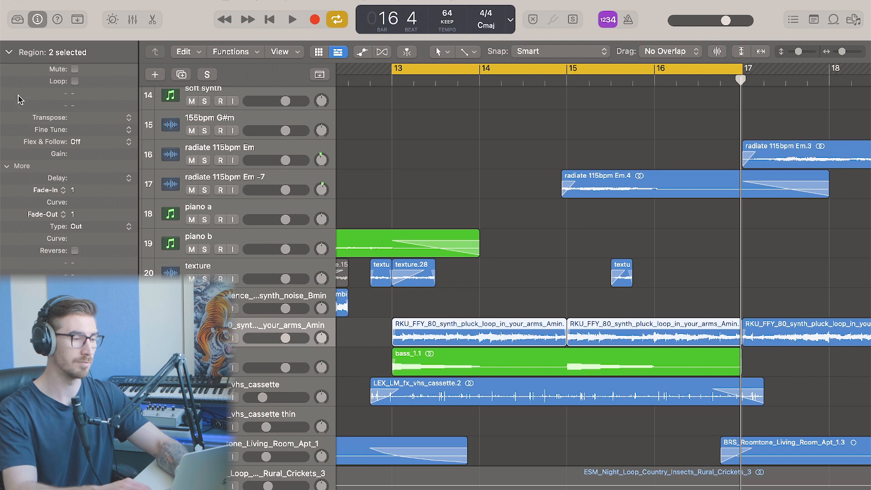
left_click(7, 53)
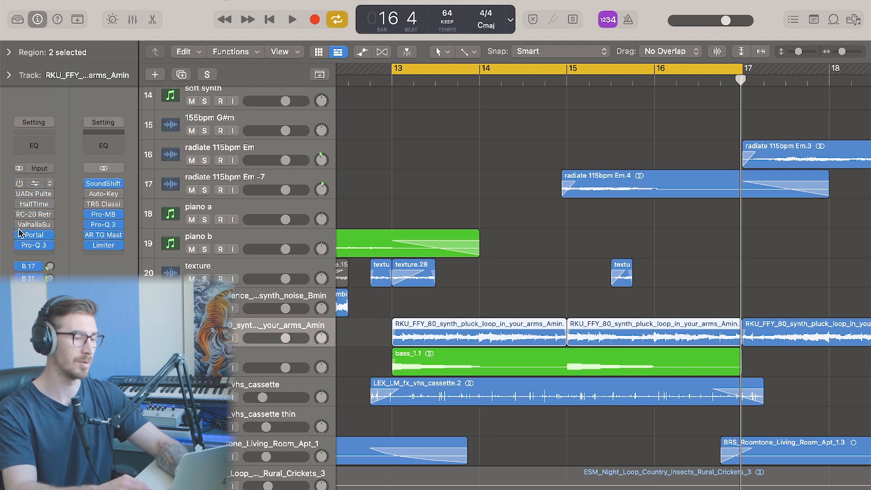
Solo the synth pluck loop track and play it
key("ctrl+s")
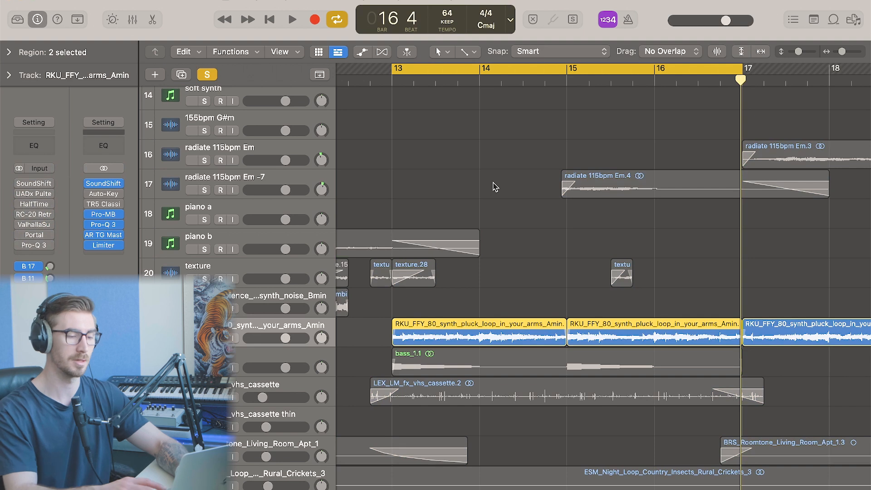
key("space")
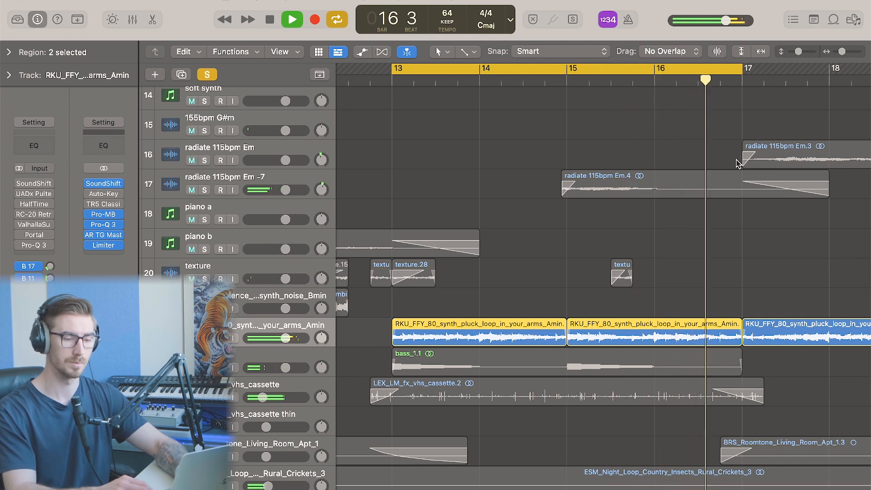
key("space")
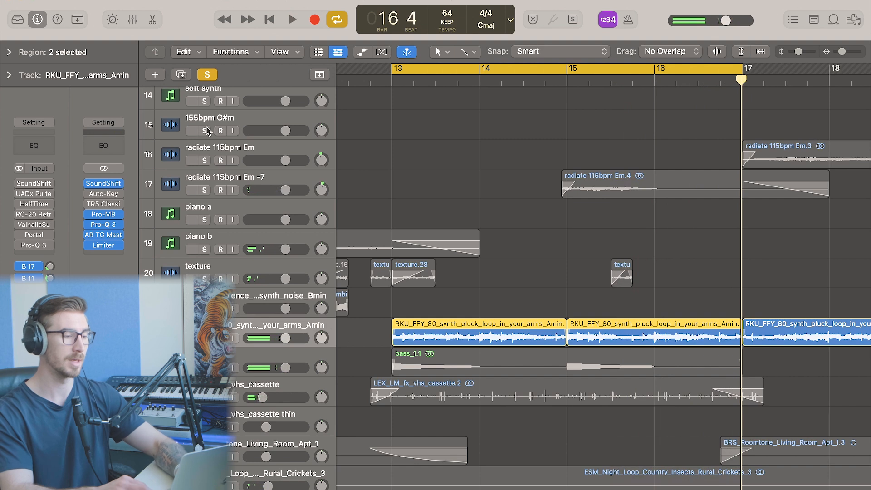
Reverse the two selected synth pluck loop regions in the region inspector and play them
left_click(15, 54)
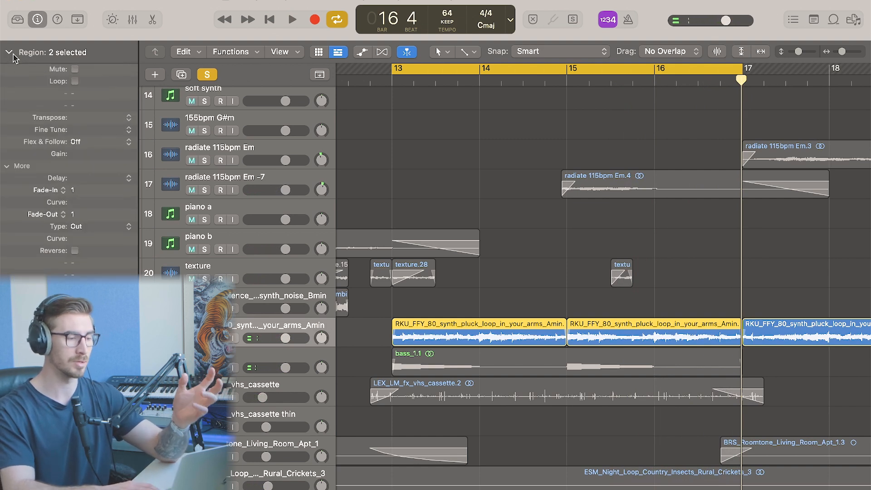
key("ctrl+shift+r")
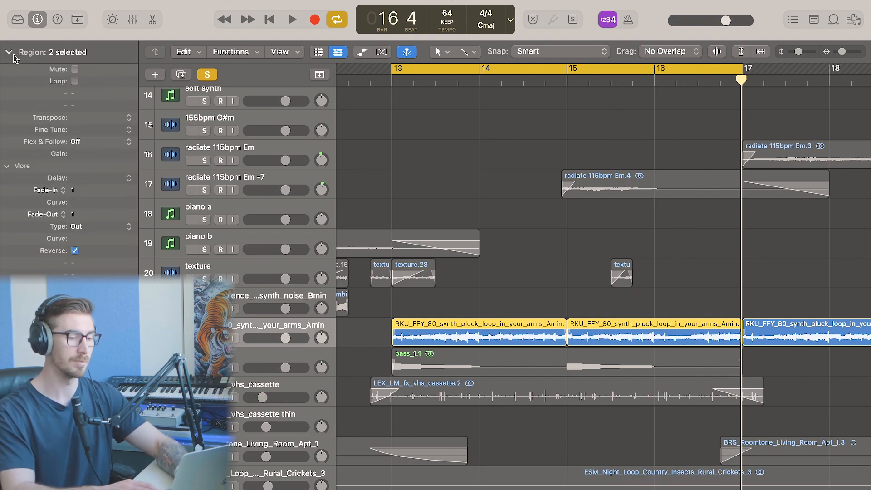
left_click(13, 55)
key("space")
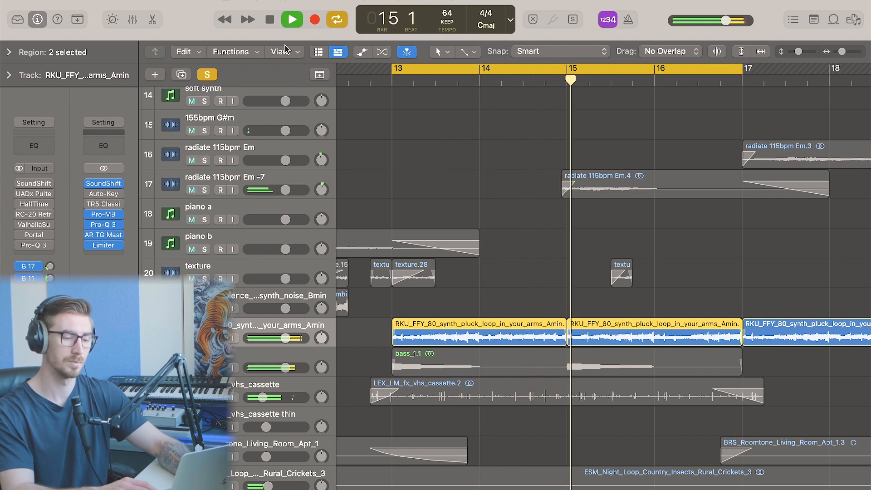
Open the pluck track's SoundShifter Pitch insert, close it, and replay the loop
key("space")
key("v")
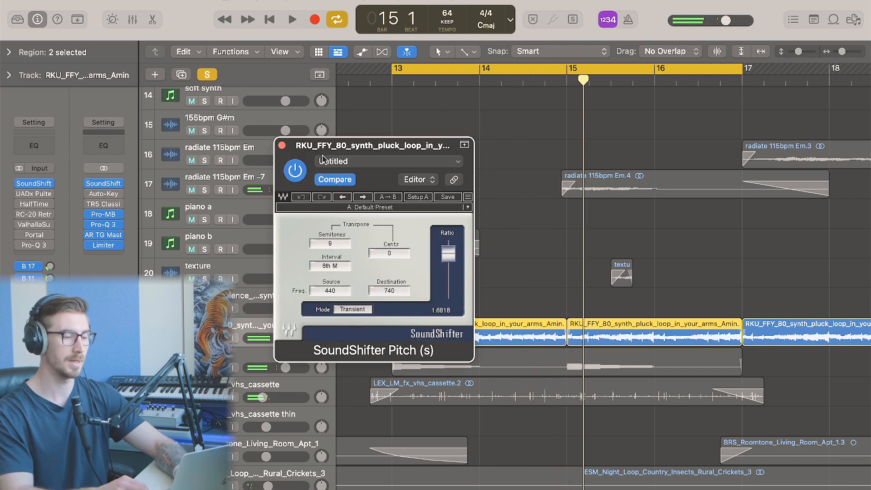
left_click(282, 146)
key("space")
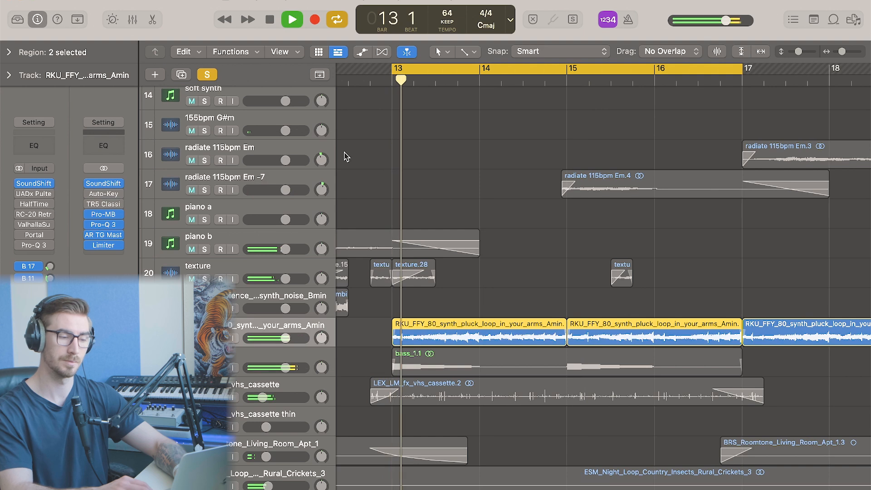
key("space")
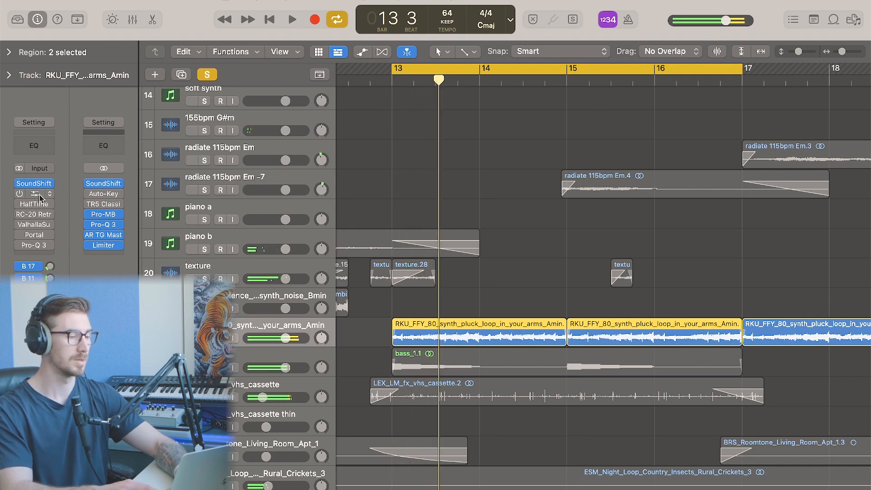
Inspect the pluck track's UADx Pultec HLF-3C EQ and HalfTime inserts while playing the loop
left_click(34, 193)
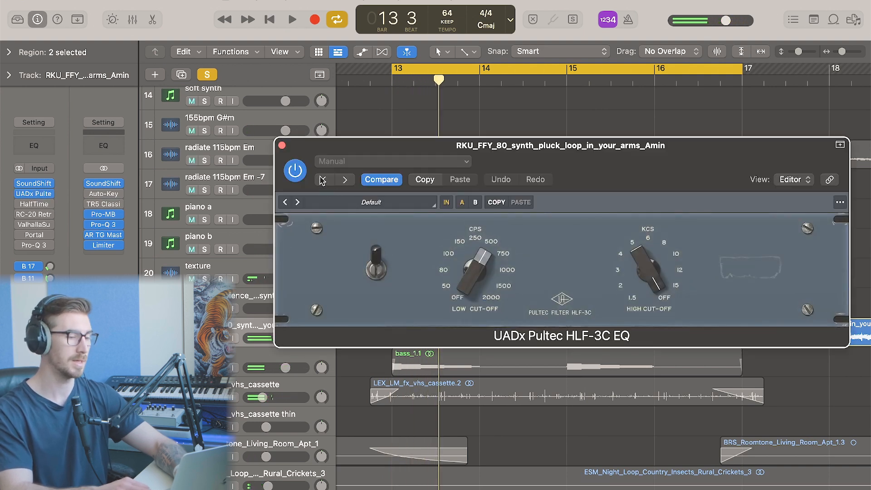
left_click(282, 146)
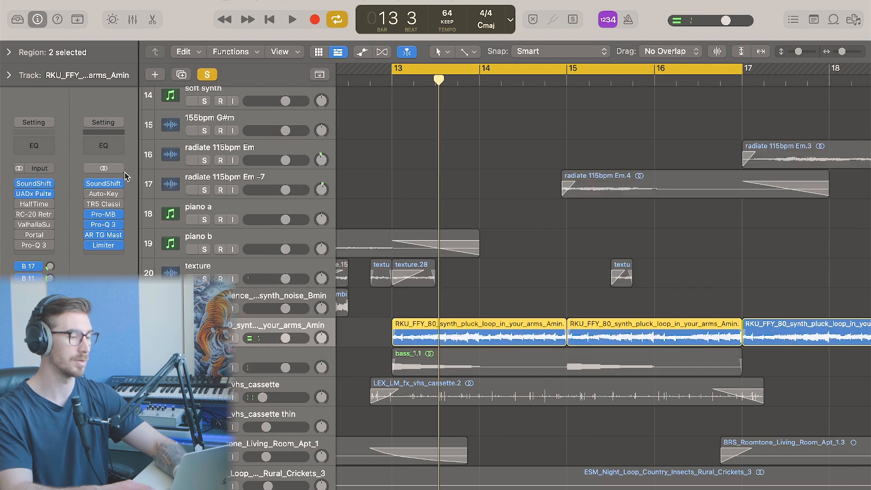
left_click(32, 205)
key("space")
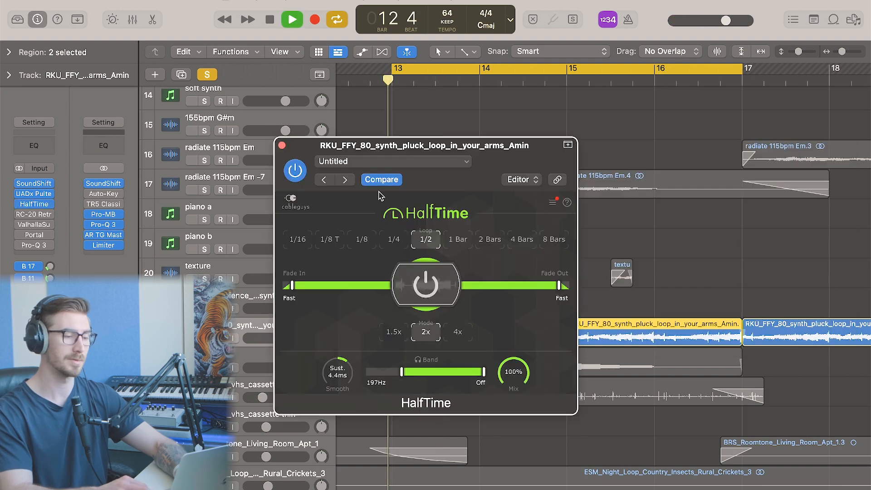
left_click(282, 145)
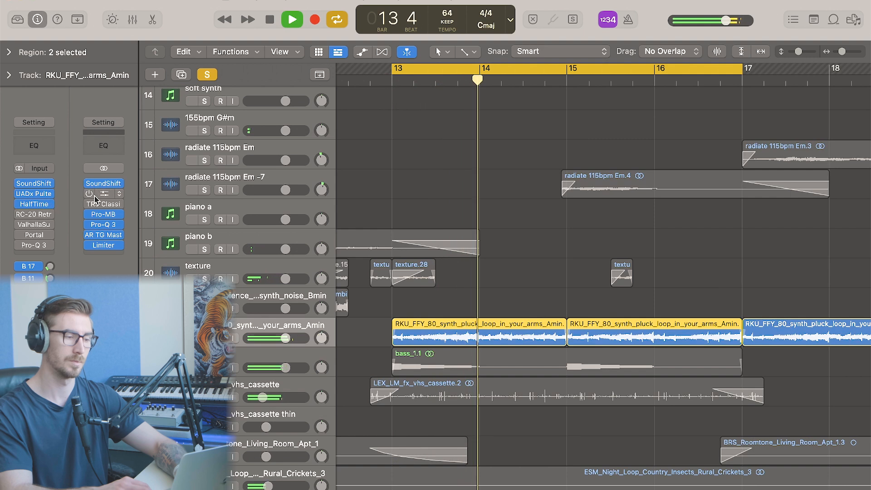
key("space")
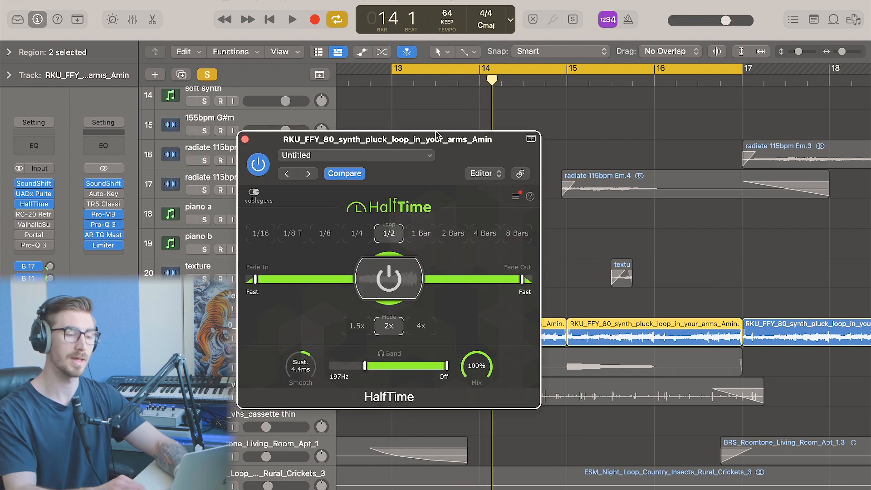
Play the synth pluck loop while toggling the HalfTime insert's bypass to compare it
left_click_drag(435, 134, 412, 136)
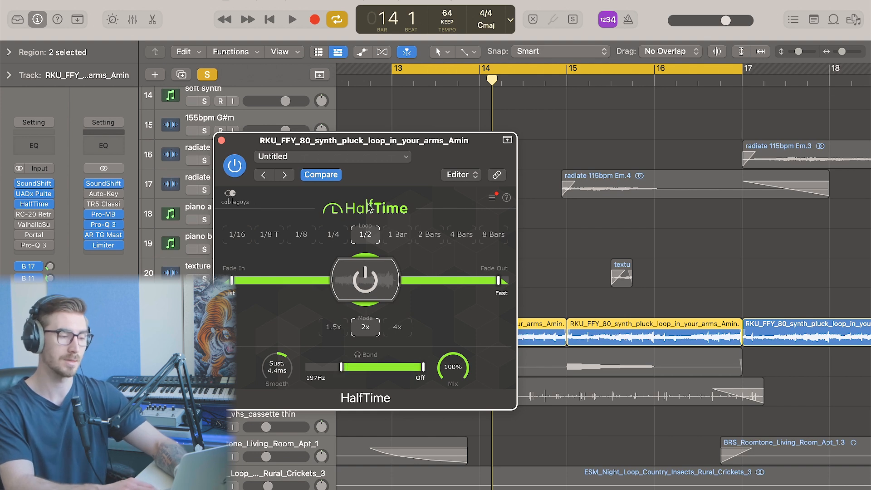
key("space")
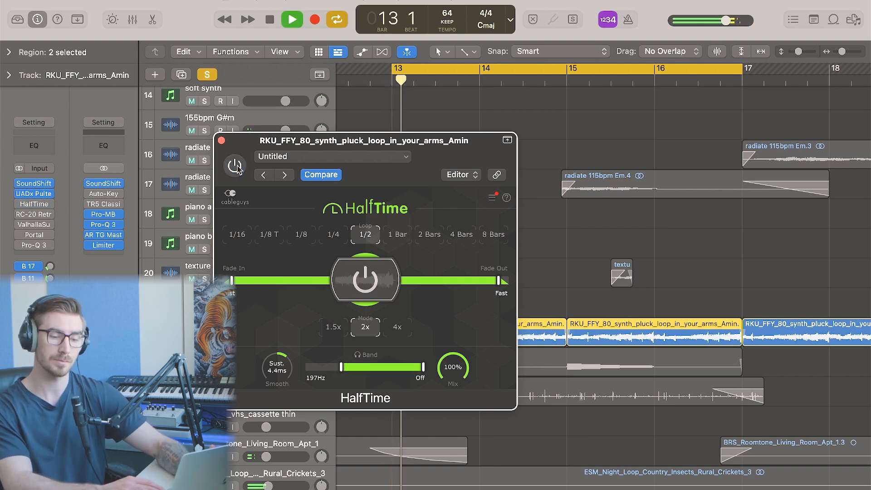
left_click(235, 166)
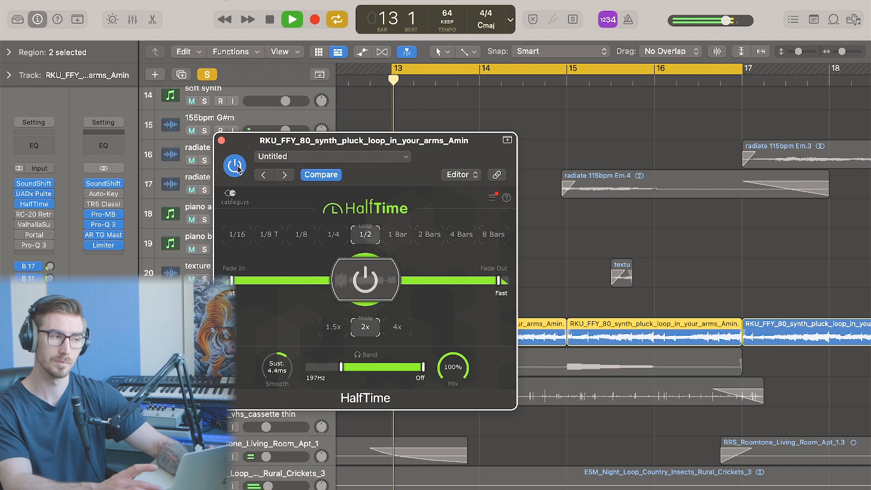
key("space")
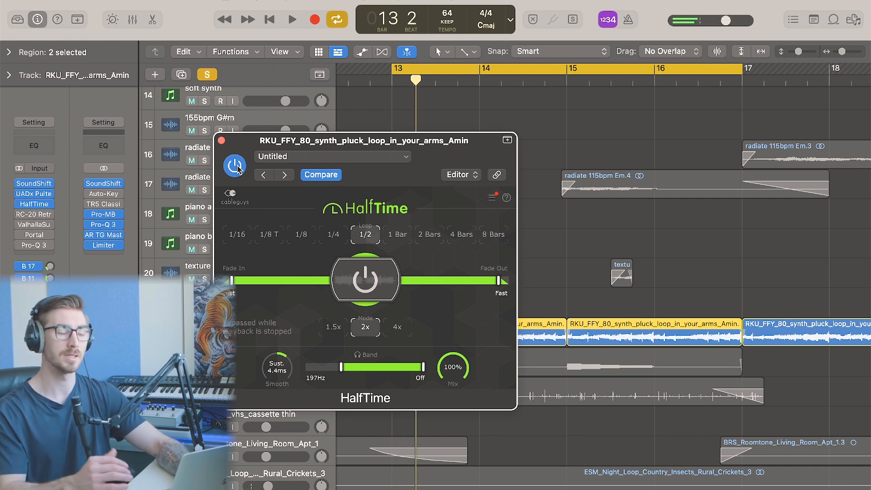
Open and close the pluck track's Pro-Q 3 insert, then close the HalfTime window
left_click(33, 246)
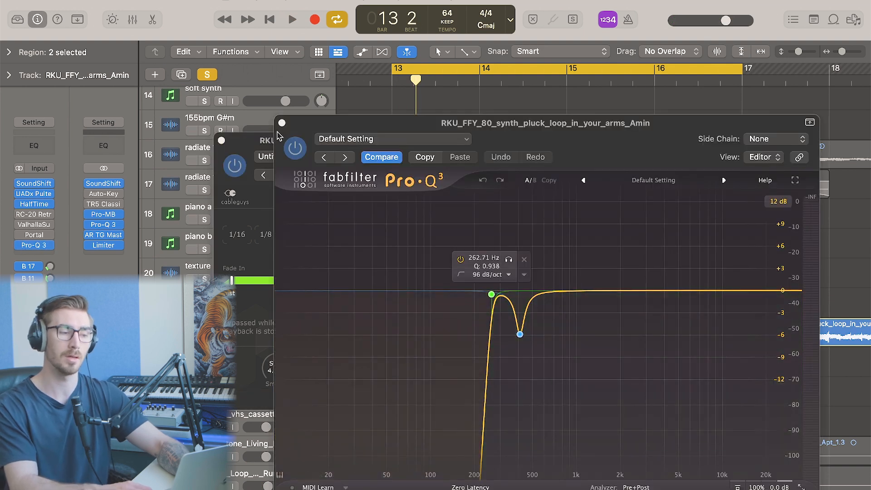
left_click(282, 123)
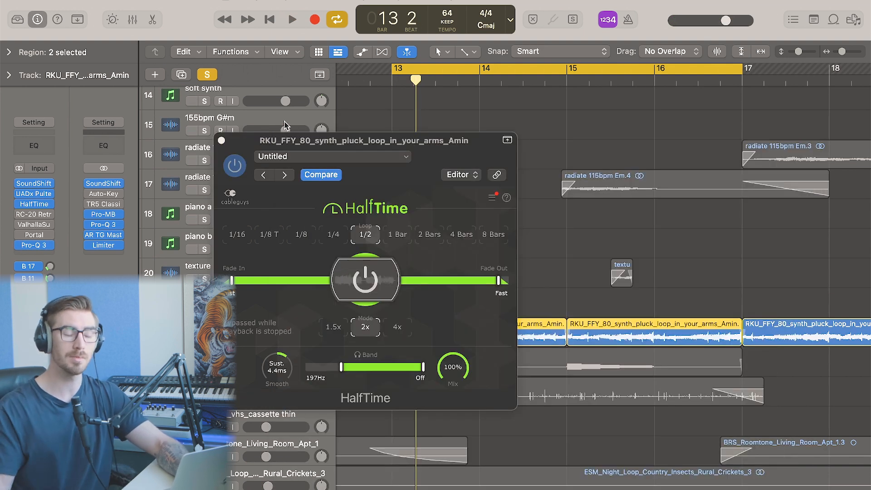
left_click_drag(402, 146, 563, 168)
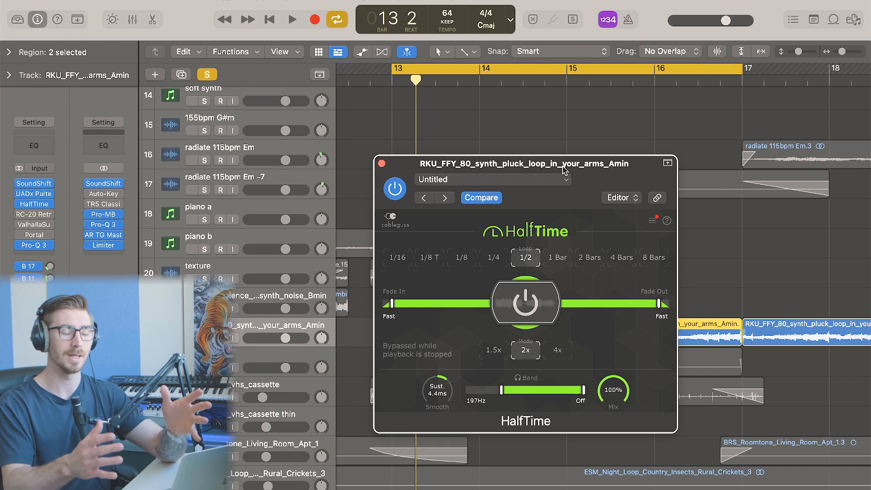
left_click(381, 164)
Open the pluck track's RC-20 Retro Color insert, play the loop briefly, and close it
left_click(34, 214)
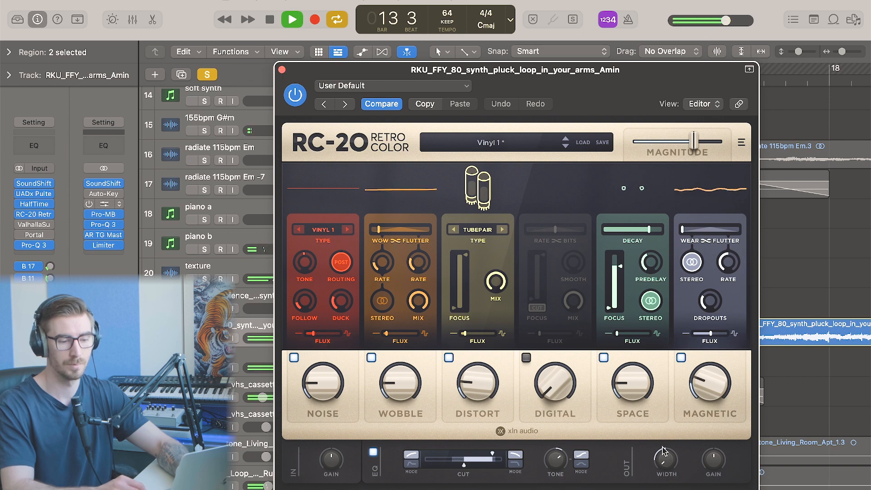
key("space")
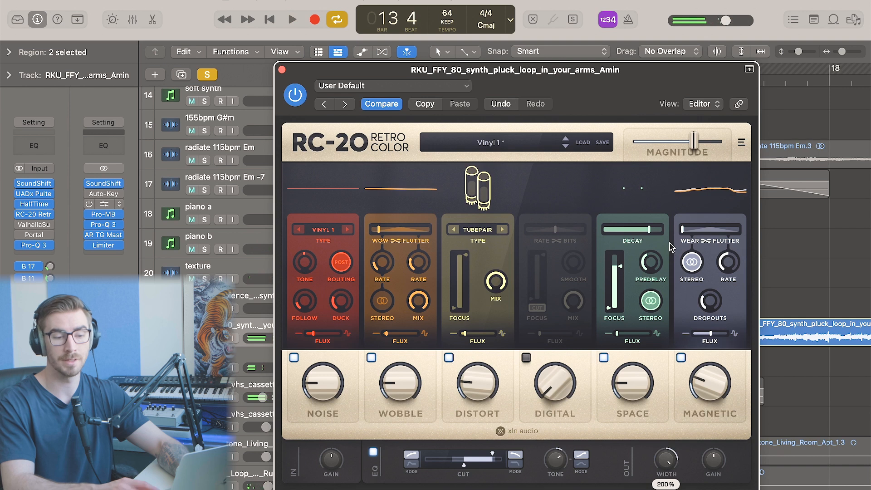
key("space")
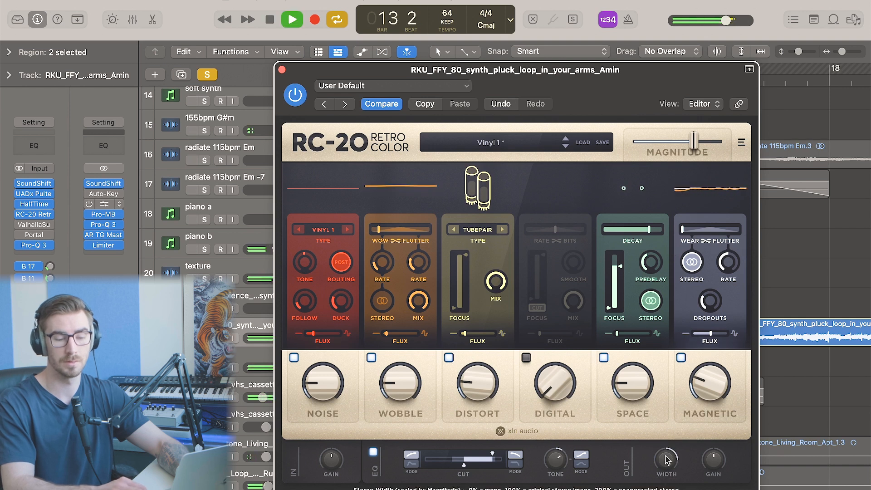
mouse_move(667, 460)
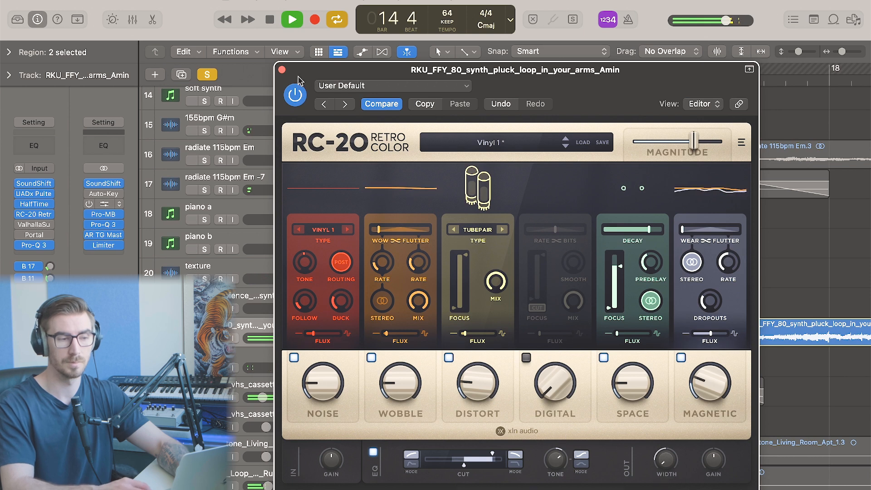
left_click(282, 70)
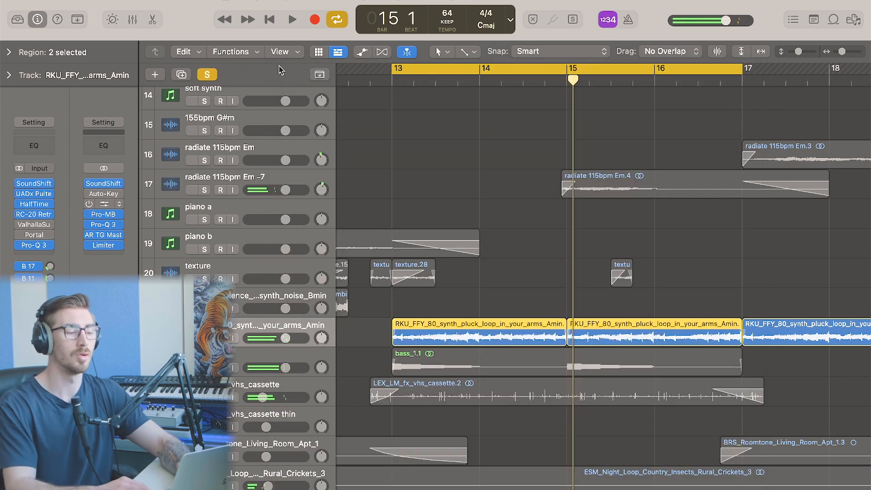
Inspect the pluck track's Valhalla Supermassive and Portal inserts while playing the loop, then close them
left_click(34, 226)
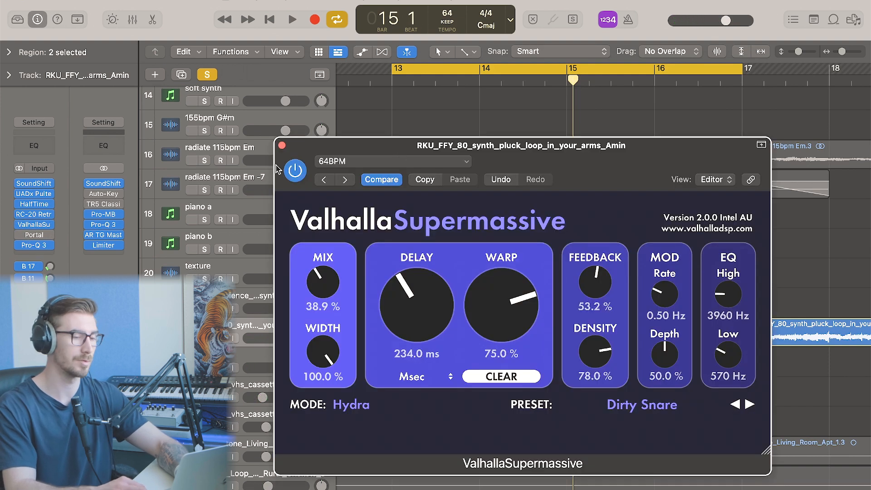
left_click(282, 145)
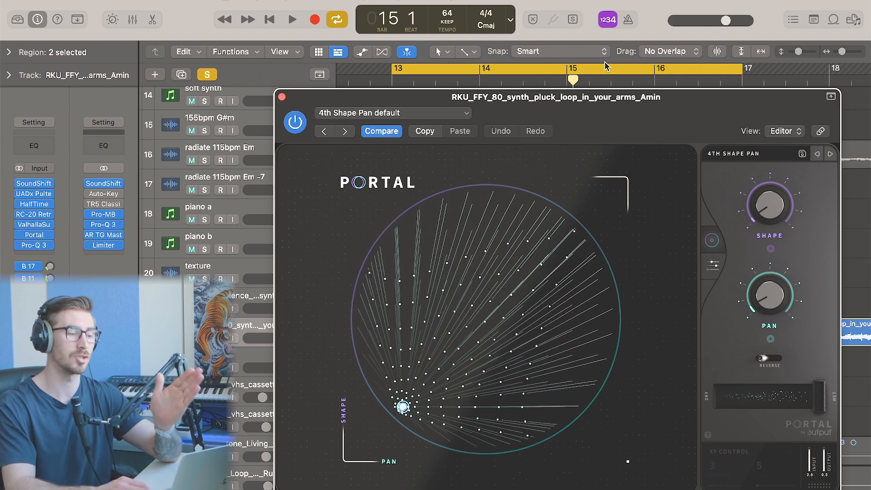
key("space")
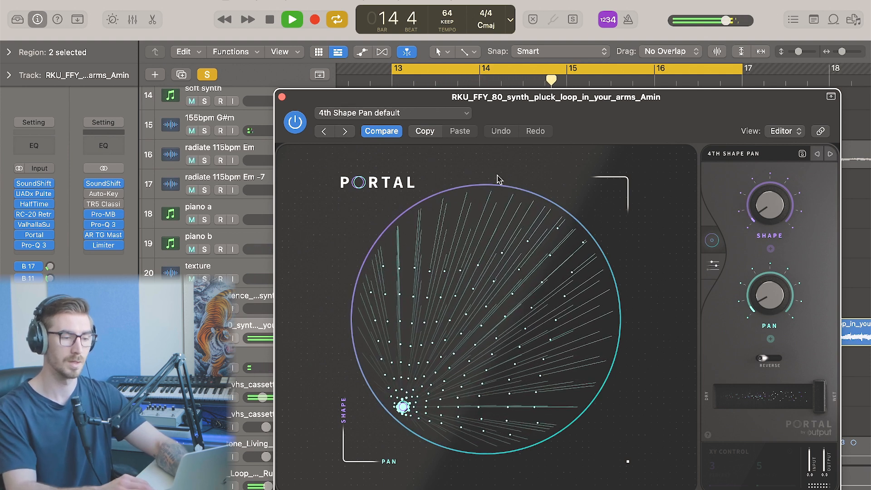
key("space")
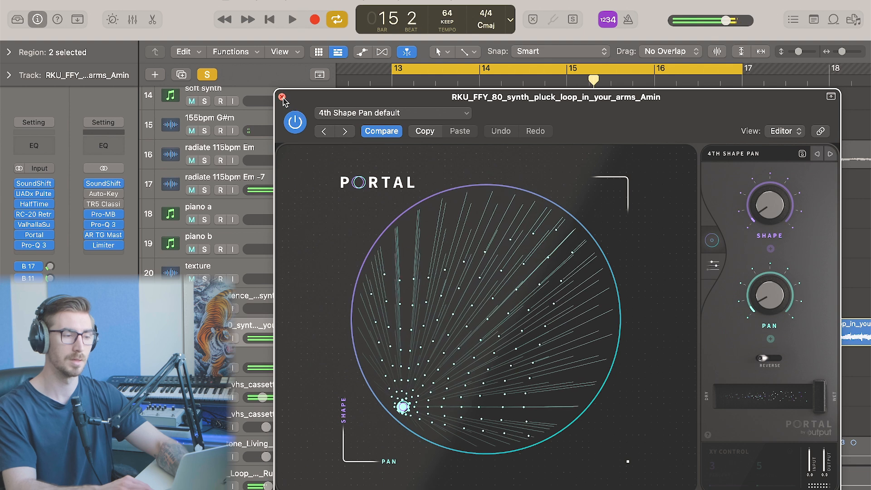
left_click(282, 97)
Unsolo the pluck track and select the radiate 115bpm Em -7 track
left_click(204, 74)
left_click(463, 150)
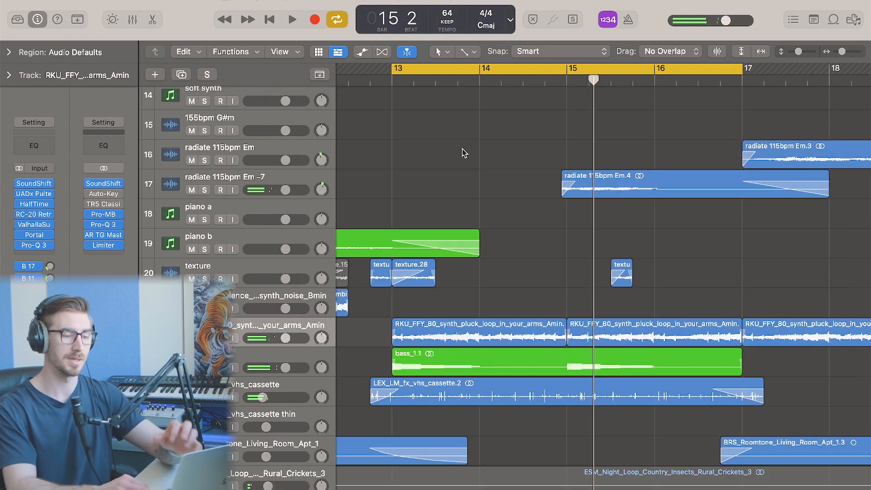
left_click(236, 182)
left_click_drag(526, 162, 637, 207)
key("super+Left")
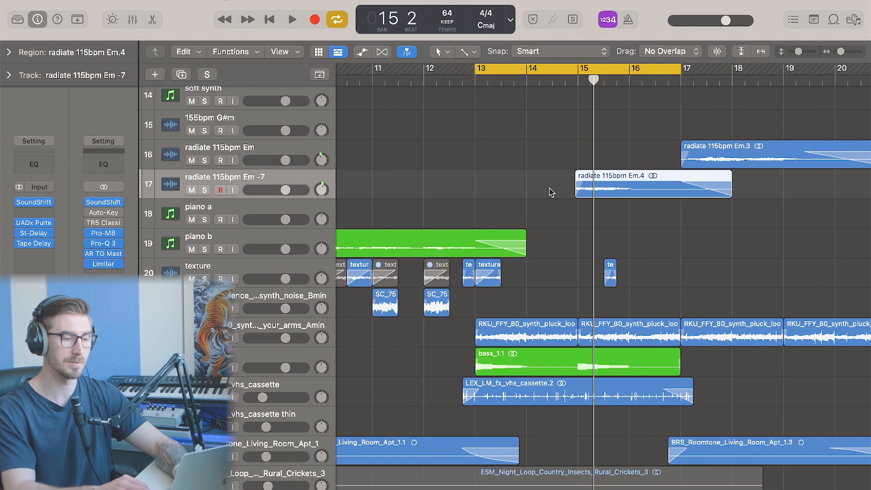
left_click(531, 177)
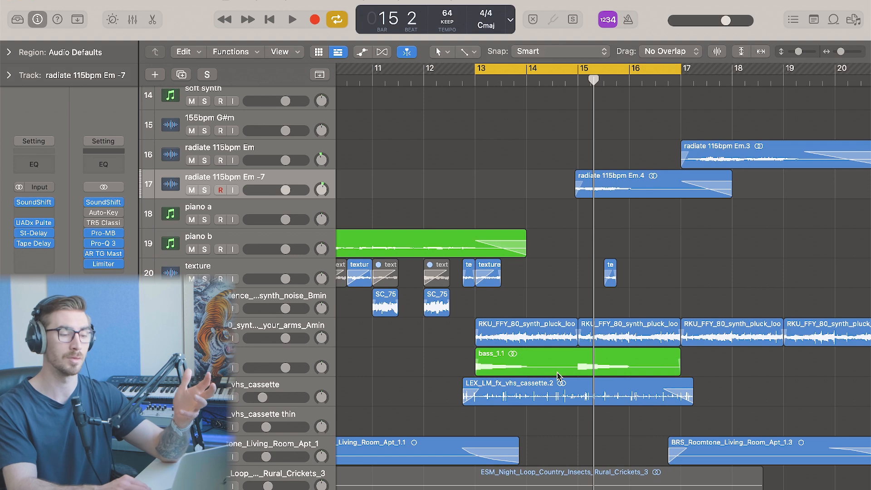
key("super+Left")
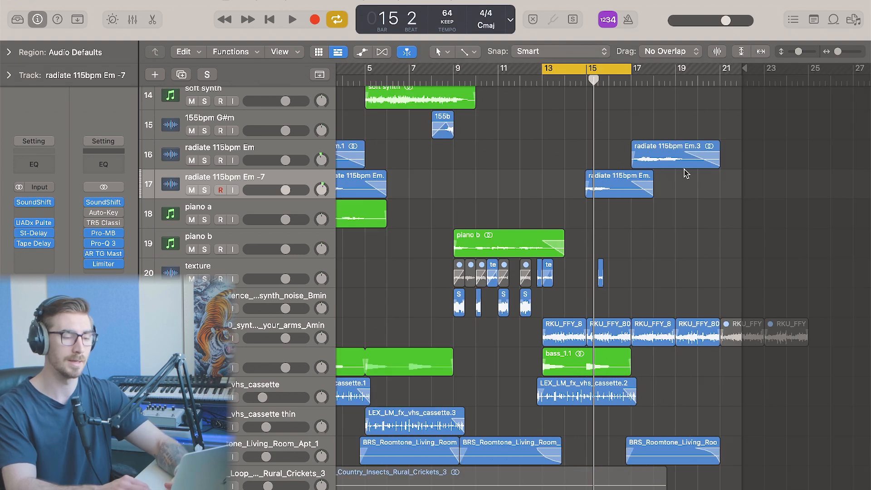
Turn off cycle and play the arrangement from around bar 16
key("c")
left_click_drag(718, 74, 622, 82)
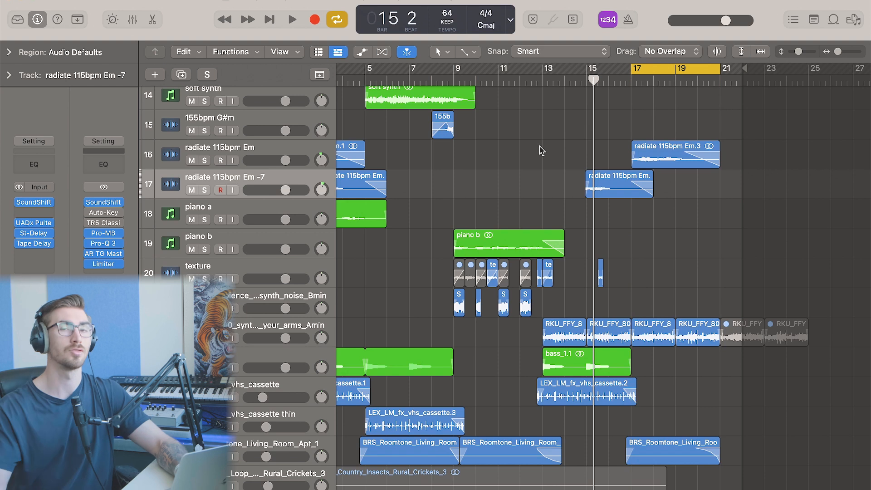
key("c")
left_click(610, 80)
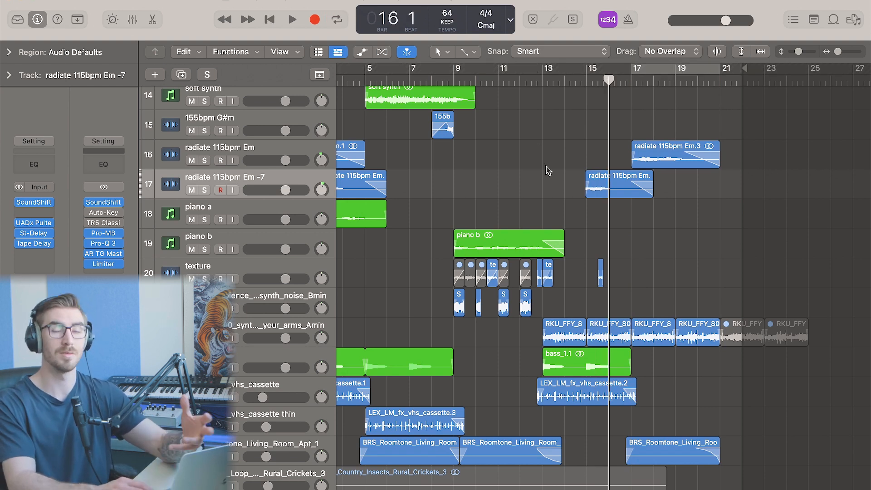
key("space")
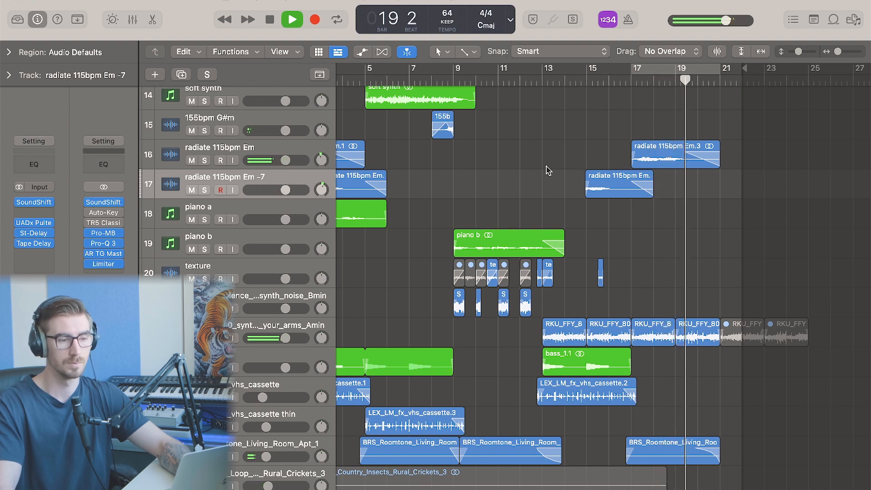
Set the cycle range to span bars 1 to 21
left_click_drag(701, 132, 617, 483)
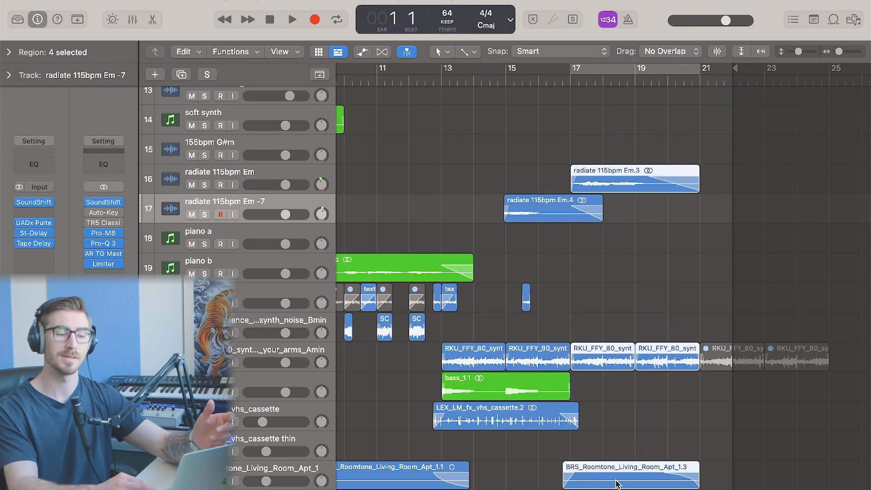
left_click(667, 403)
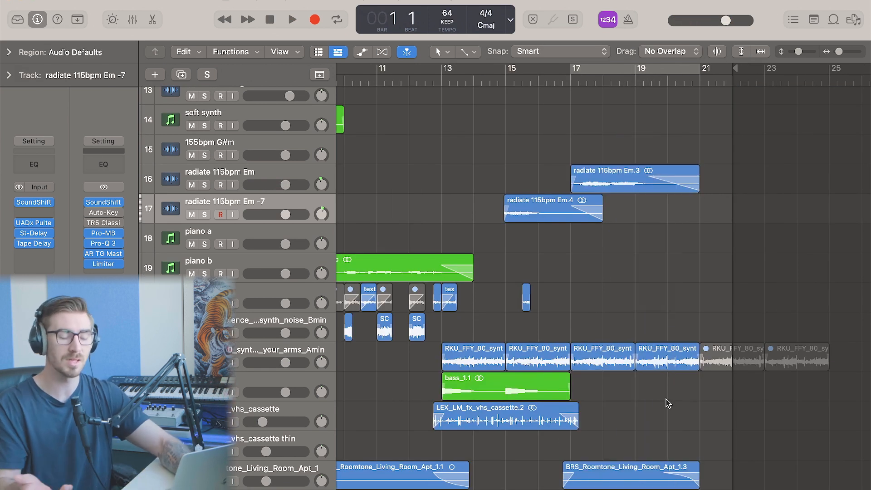
scroll(668, 403, "left", 1)
key("super+Left")
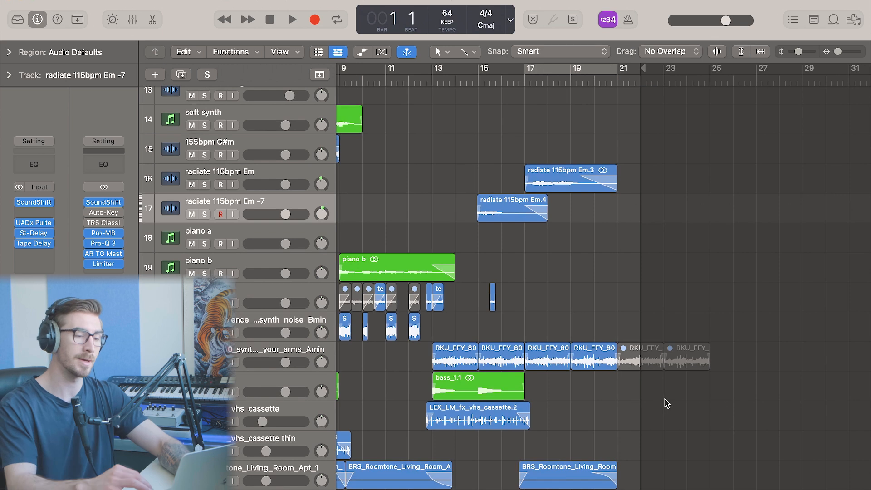
scroll(667, 402, "left", 2)
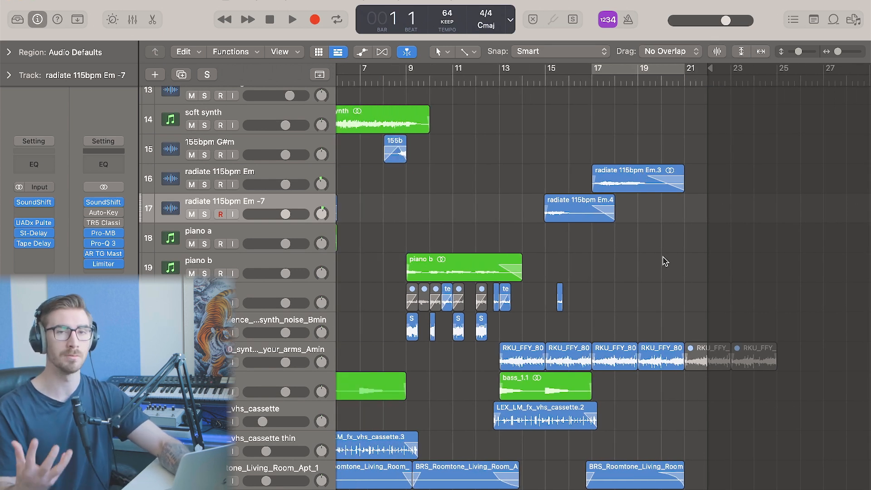
scroll(665, 262, "left", 3)
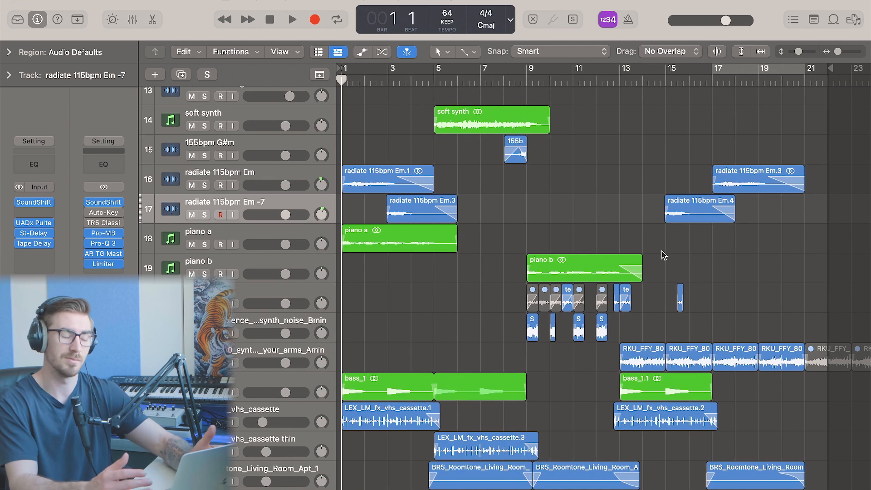
left_click_drag(716, 71, 344, 72)
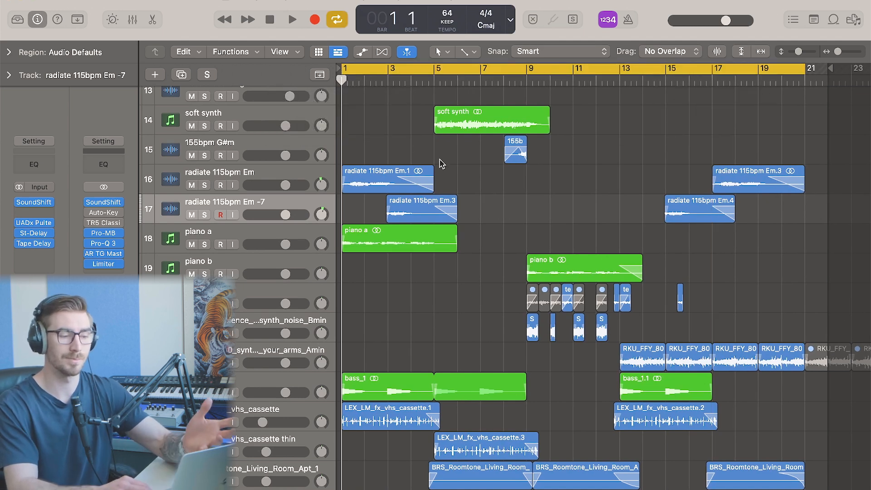
left_click(294, 472)
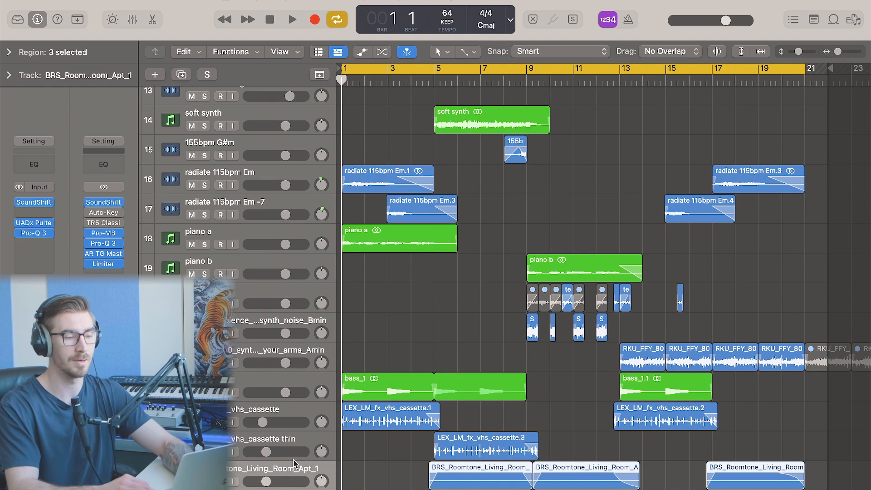
key("super+a")
left_click(454, 295)
Open and close the Stereo Out's SoundShifter Pitch insert
scroll(454, 295, "down", 5)
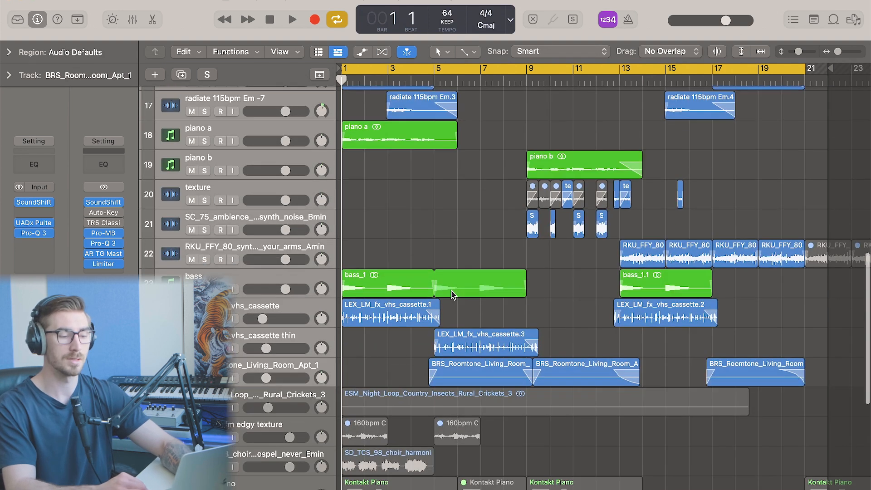
left_click(108, 205)
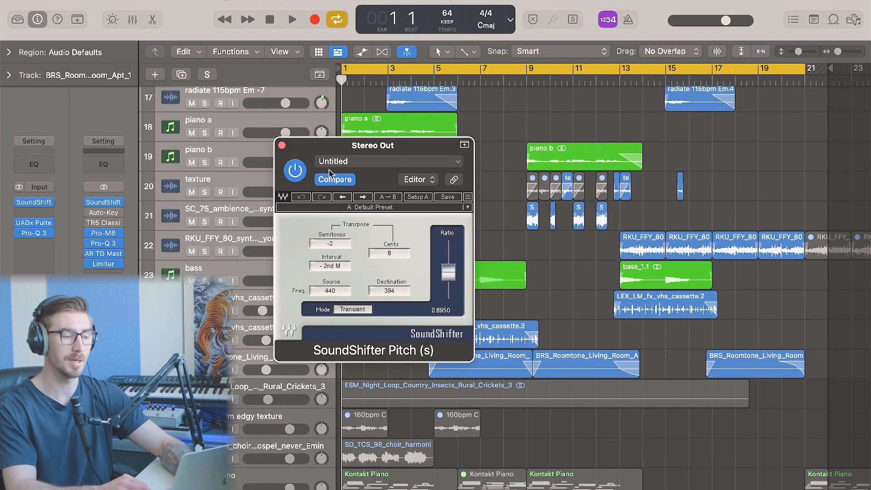
left_click(281, 146)
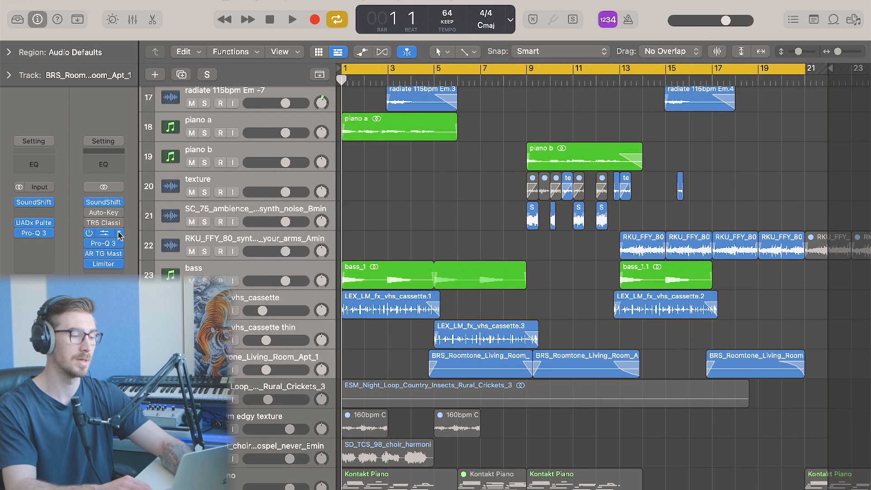
Open the Stereo Out's Pro-Q 3 and check the stereo placement options of its high bell band
left_click(110, 234)
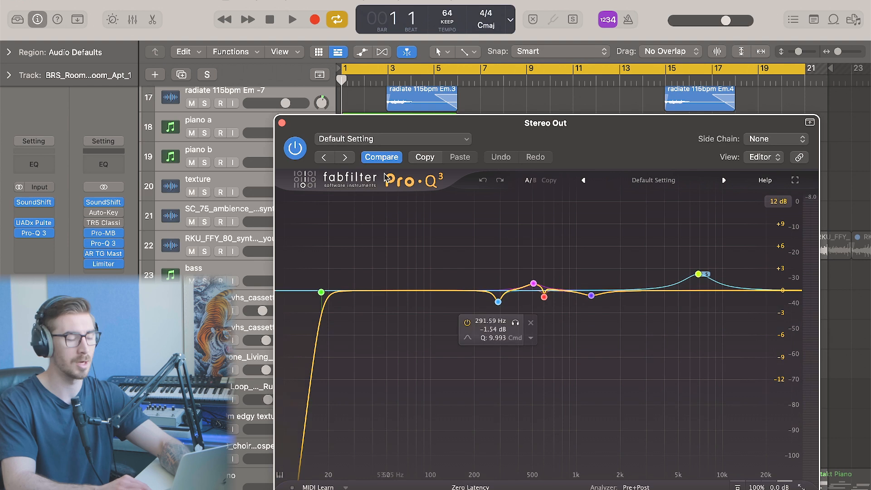
right_click(698, 275)
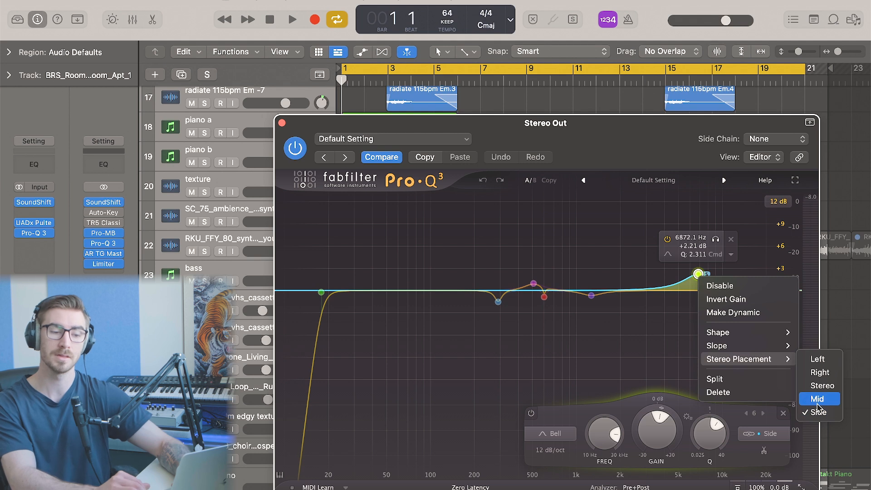
left_click(618, 366)
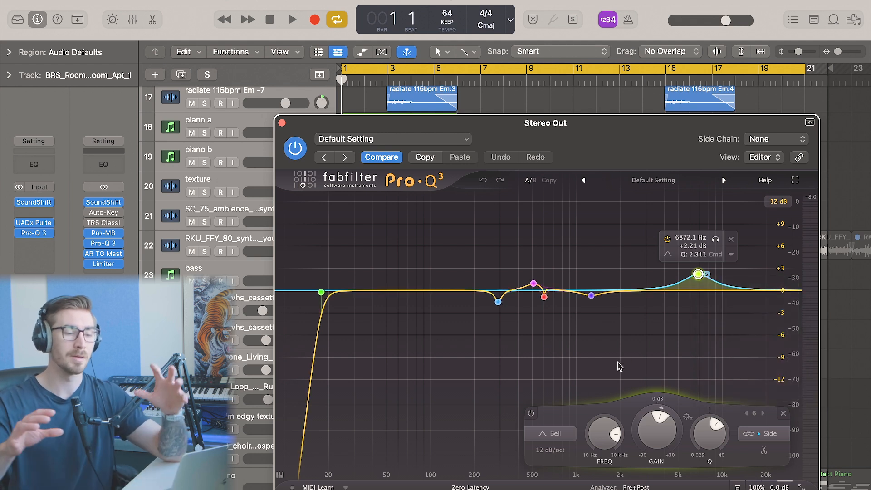
Close the Pro-Q 3 window, then open and close the Stereo Out's Limiter to review its settings
left_click(282, 123)
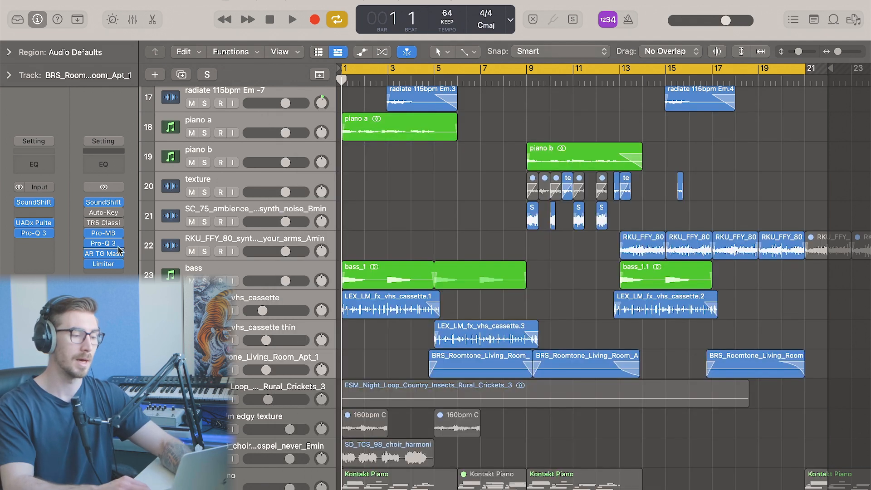
left_click(117, 252)
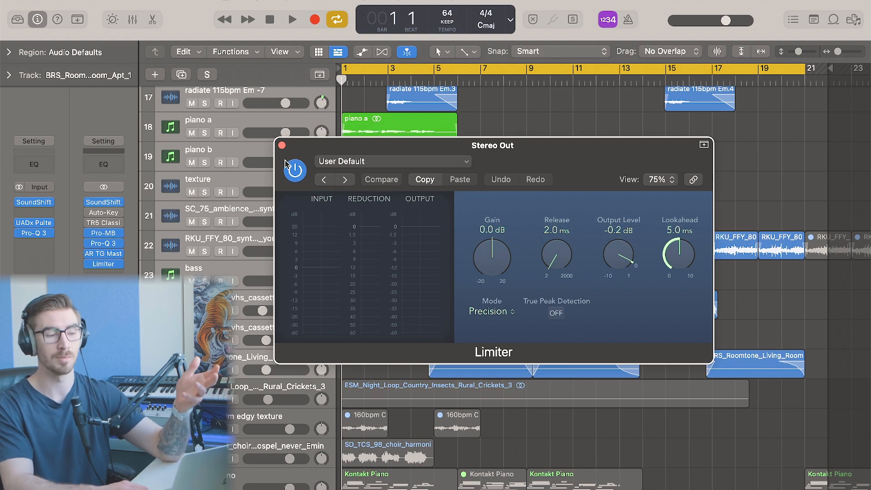
left_click(282, 146)
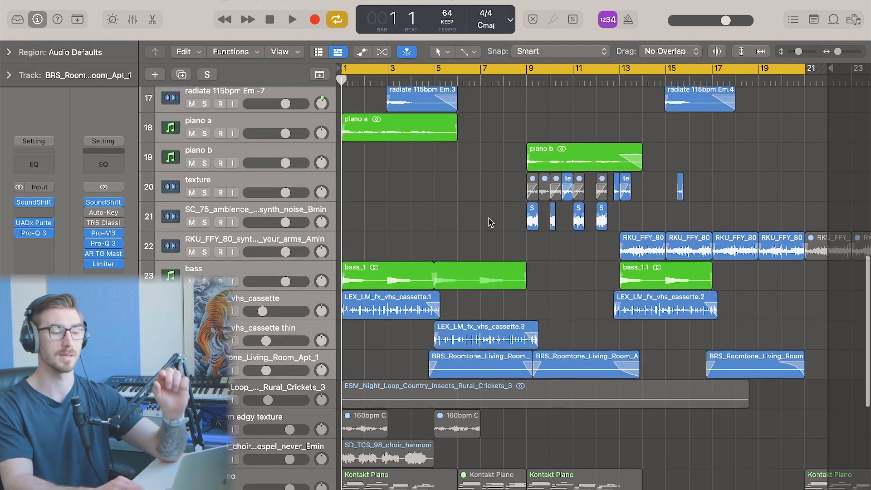
Move the SD_TCS_98_choir harmonies track down below the Modo BASS track, among the vocal tracks
scroll(490, 221, "down", 5)
scroll(490, 221, "down", 8)
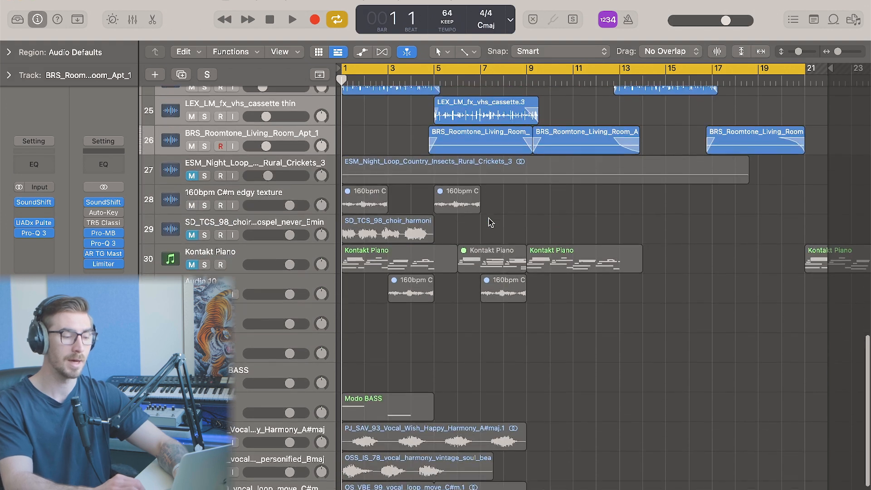
scroll(490, 218, "up", 15)
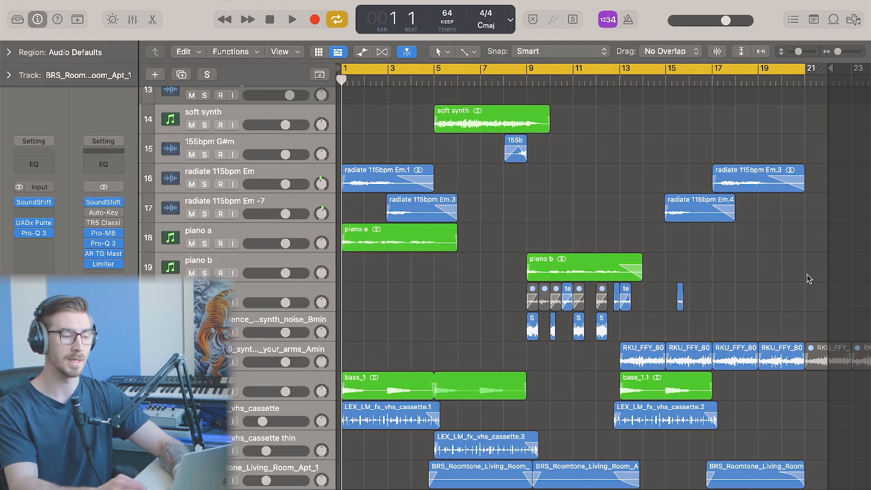
scroll(810, 279, "down", 6)
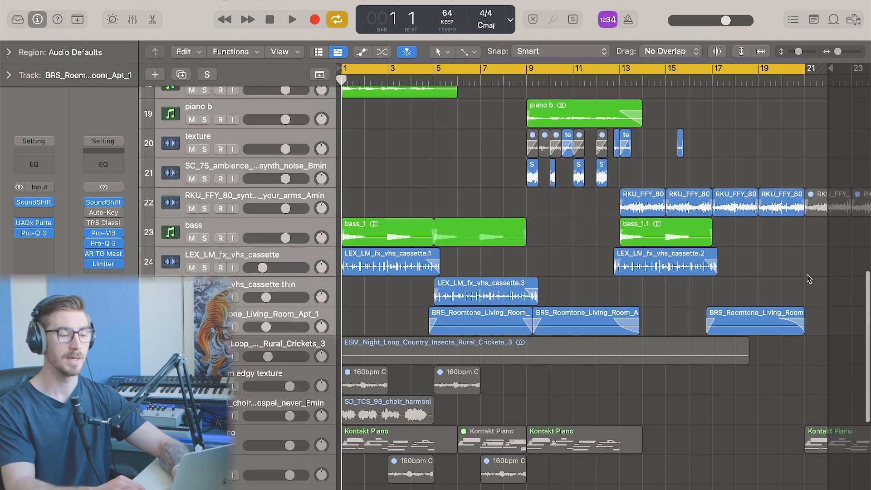
scroll(810, 279, "up", 6)
scroll(810, 279, "up", 1)
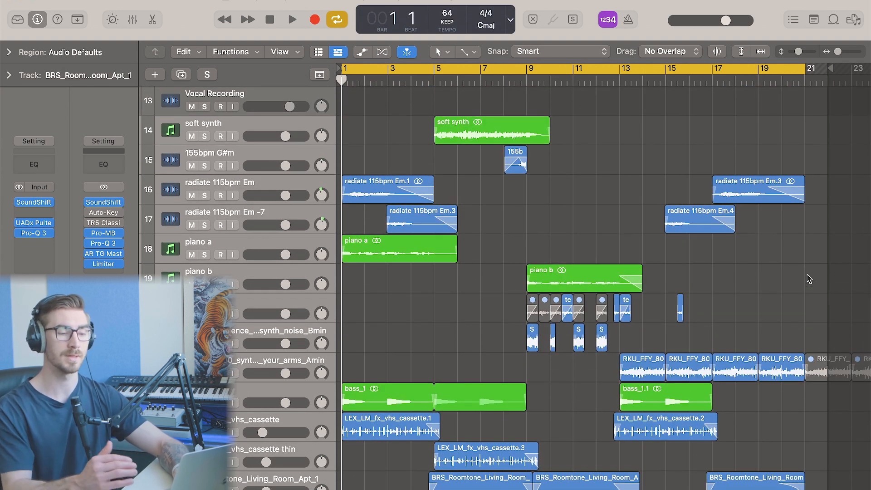
scroll(810, 279, "down", 2)
scroll(809, 278, "down", 7)
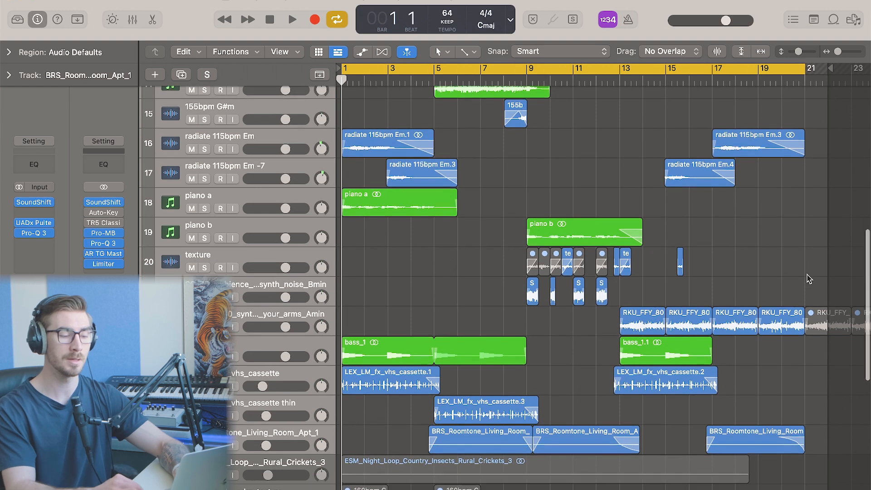
scroll(687, 327, "down", 5)
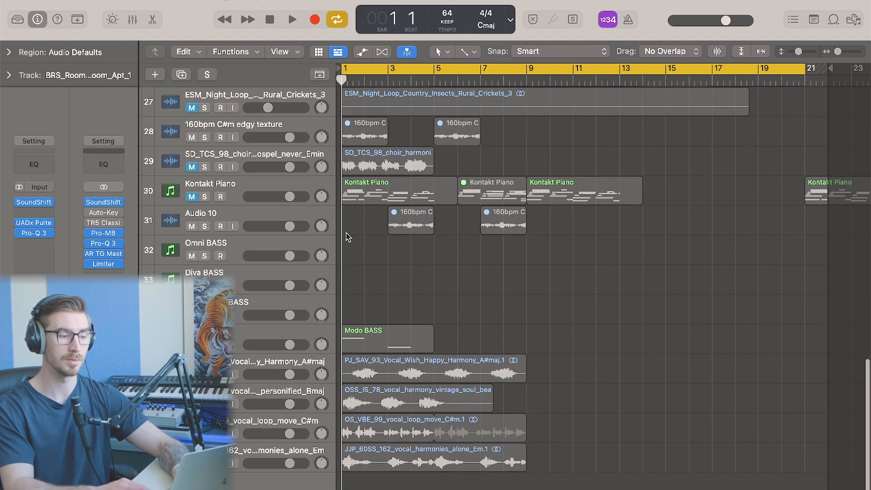
left_click_drag(180, 161, 184, 349)
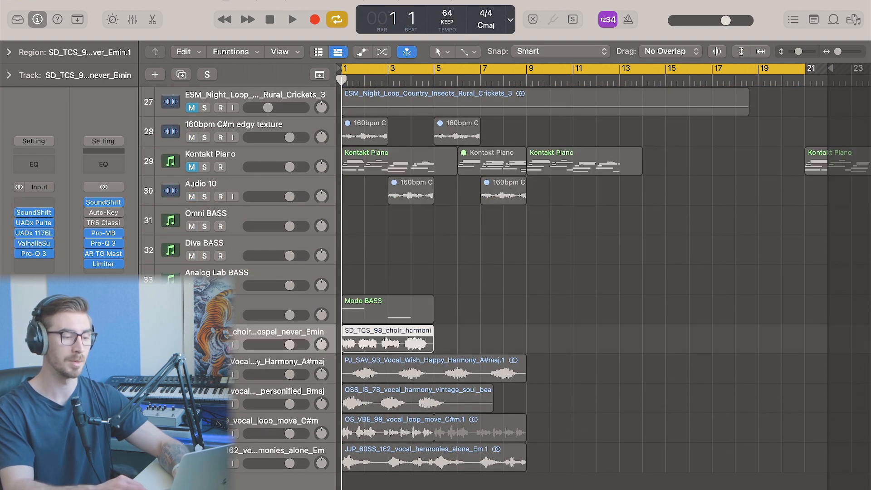
Zoom in on the choir harmonies region, select it and play the opening bars to audition it
scroll(385, 348, "up", 2)
scroll(386, 352, "up", 1)
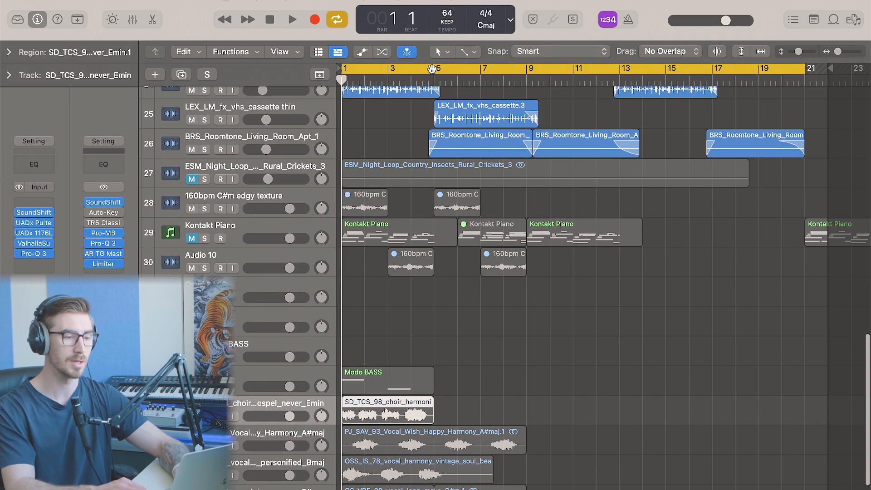
left_click_drag(433, 70, 327, 73)
scroll(546, 479, "up", 5)
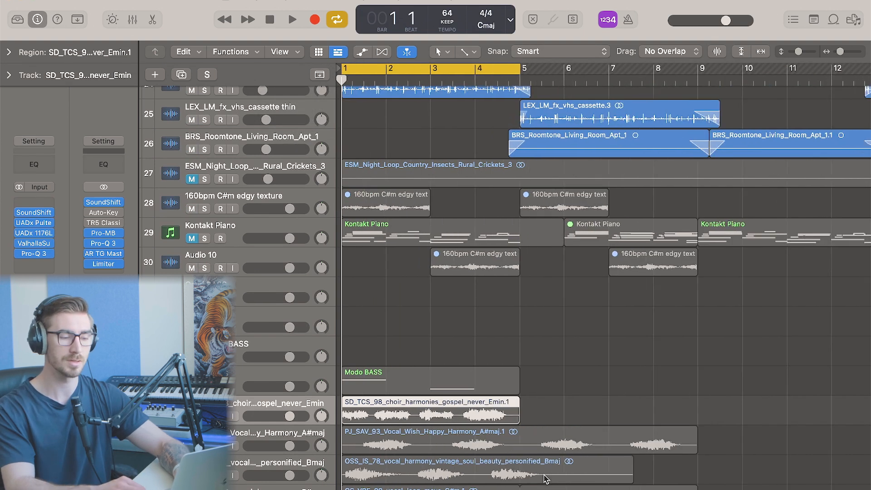
scroll(497, 312, "down", 1)
left_click(498, 312)
scroll(498, 313, "down", 4)
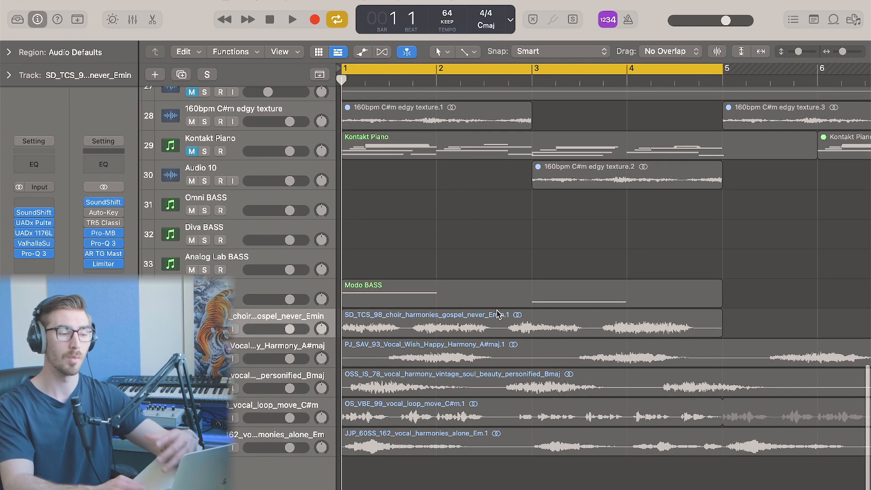
left_click(267, 326)
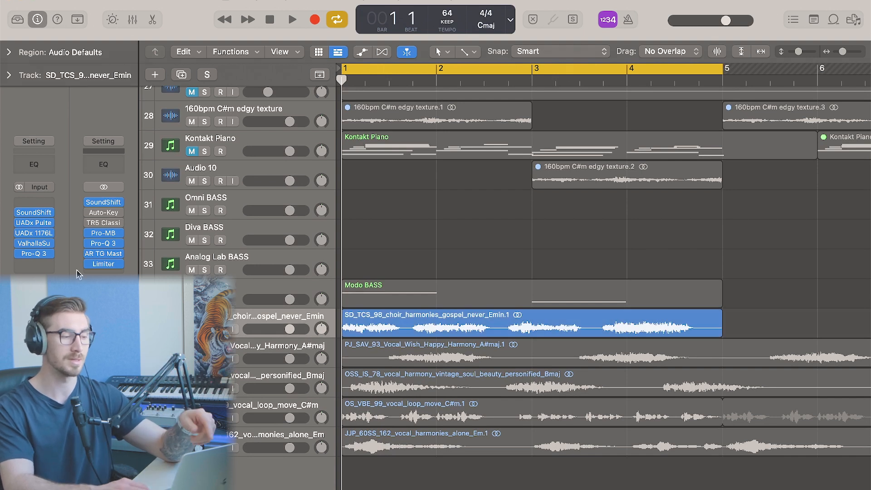
mouse_move(19, 237)
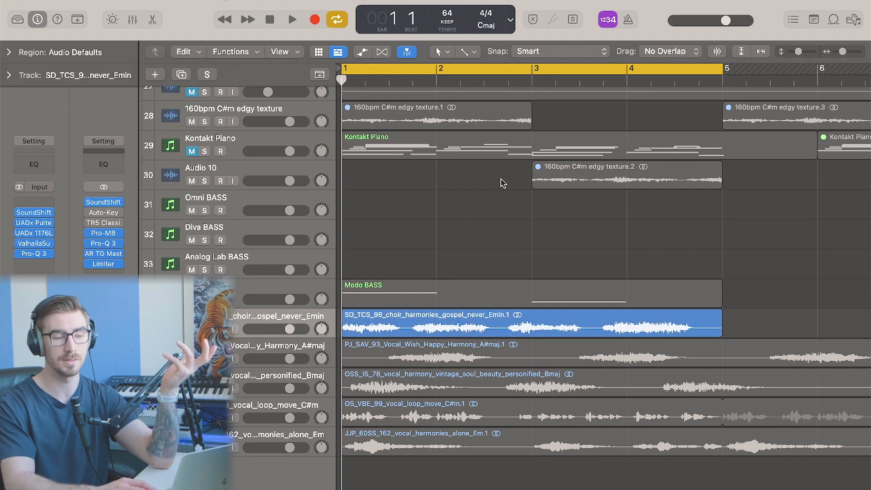
key("space")
key("super+Left")
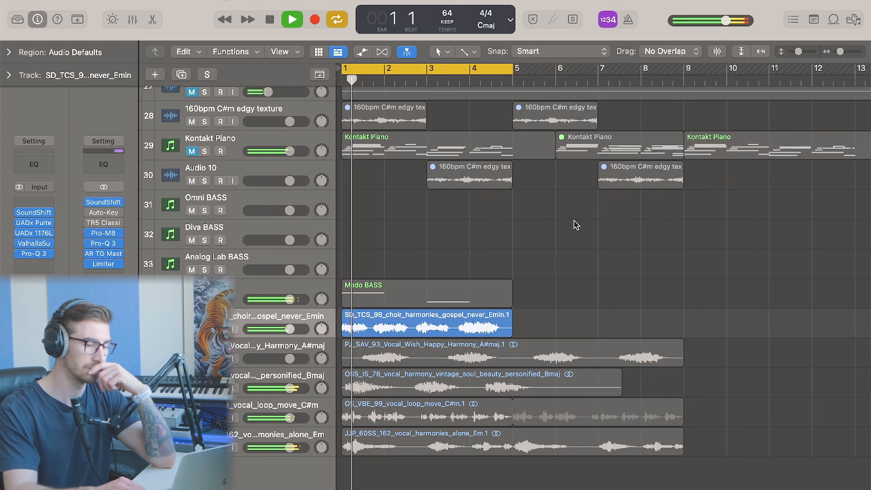
key("space")
Select a vocal harmony track and play the vocal section from the start, zooming back out
left_click(480, 250)
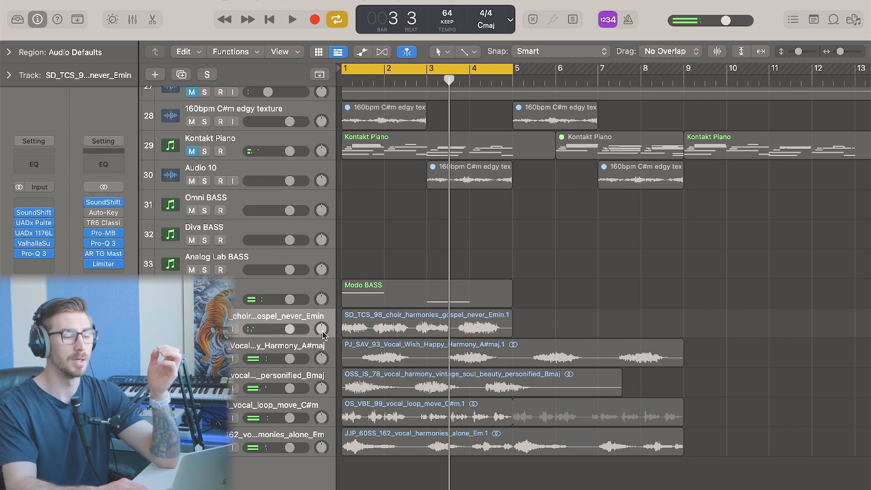
left_click(204, 347)
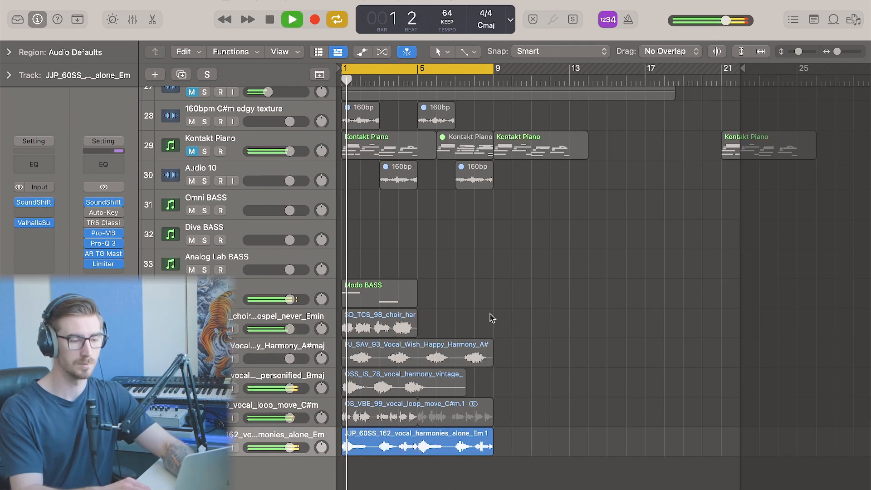
key("super+Right")
scroll(530, 278, "left", 1)
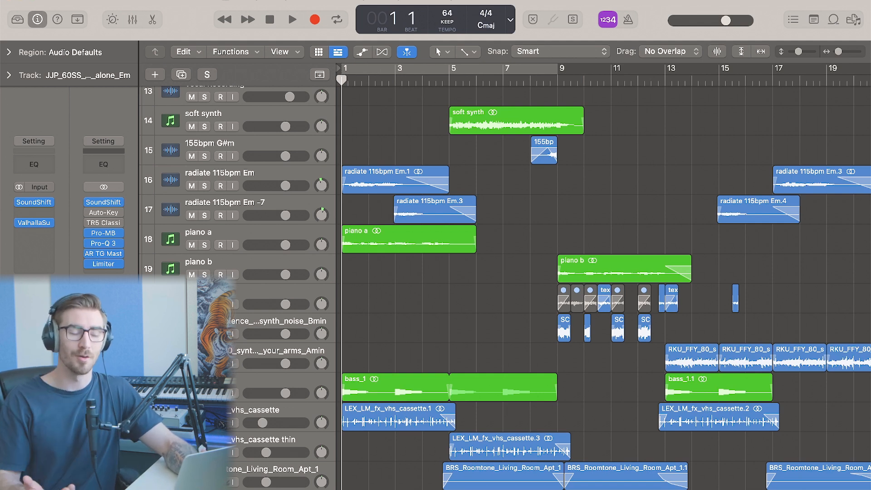
Turn the cycle back on over the arrangement
key("c")
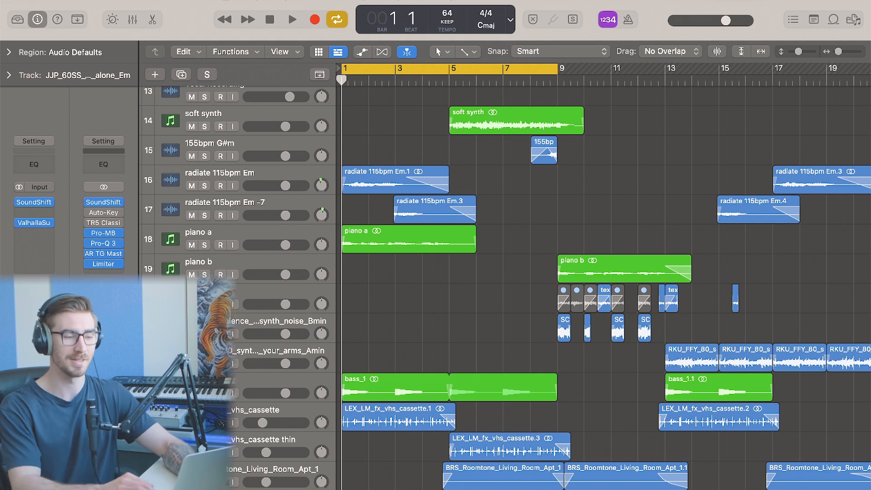
left_click(408, 243)
left_click(549, 238)
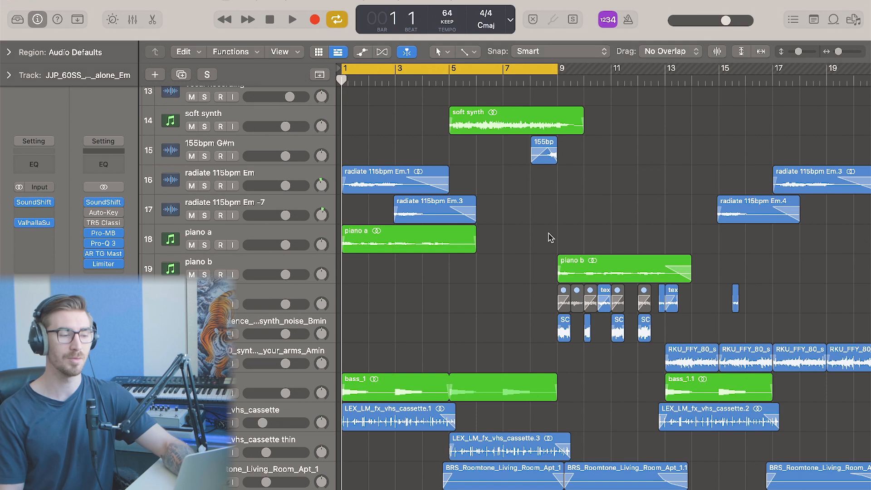
scroll(547, 238, "up", 1)
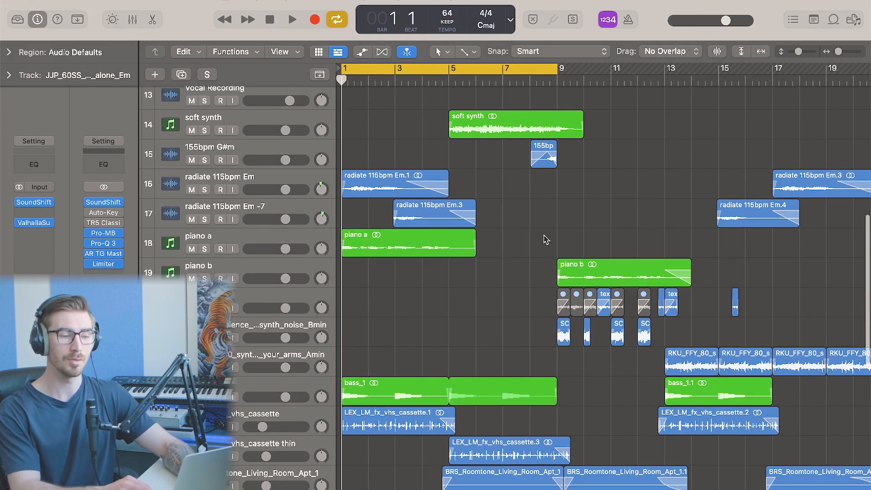
left_click(461, 239)
left_click(528, 238)
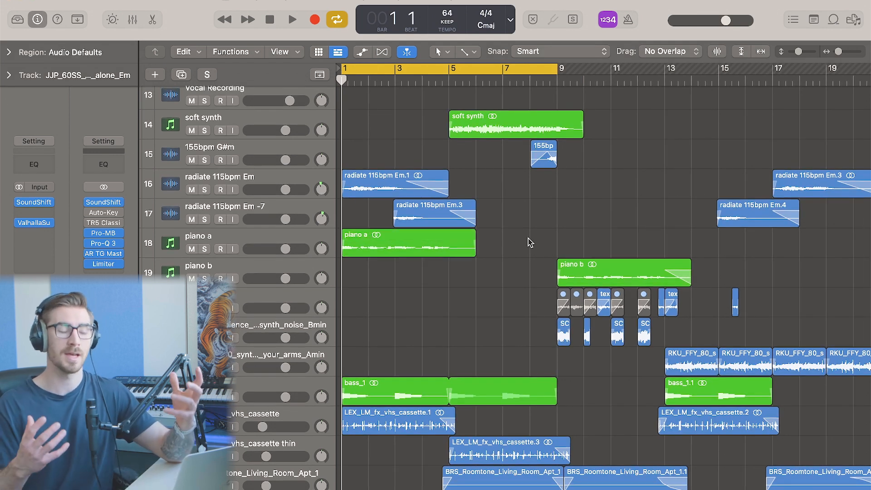
left_click_drag(529, 238, 446, 242)
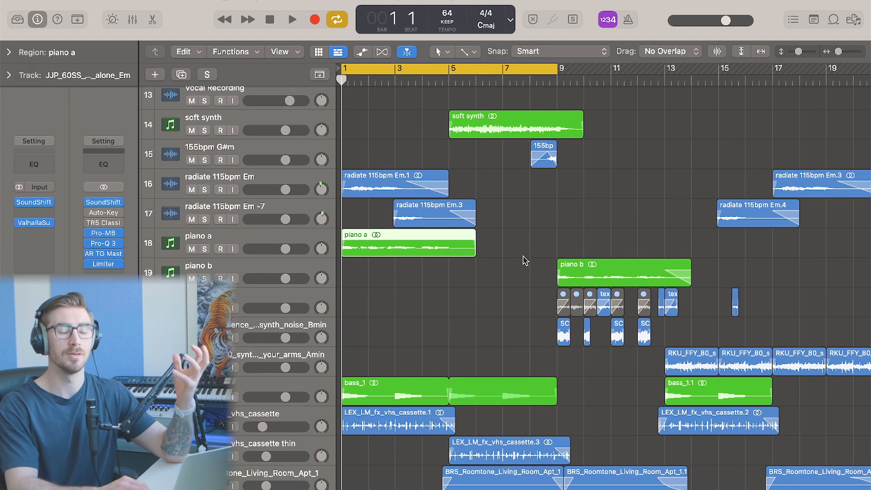
left_click(524, 256)
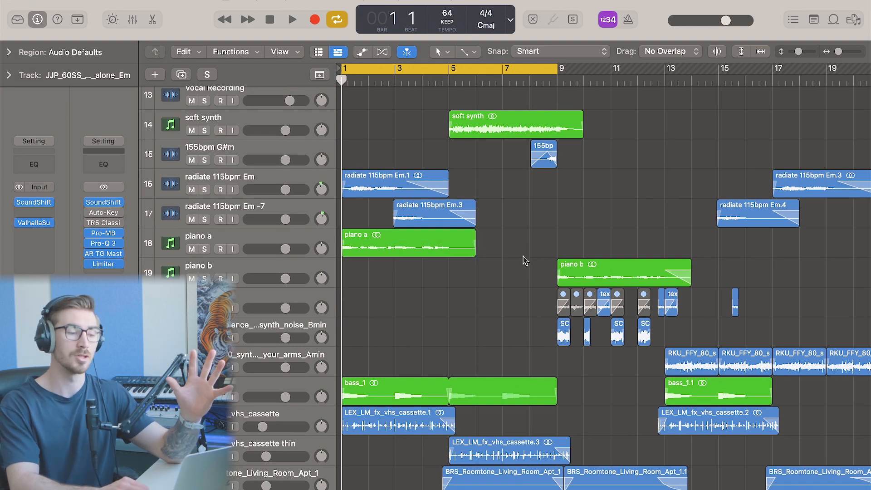
Marquee-select three regions on the middle tracks and zoom in on the opening bars to review them
left_click_drag(525, 215, 389, 185)
left_click_drag(507, 316, 693, 335)
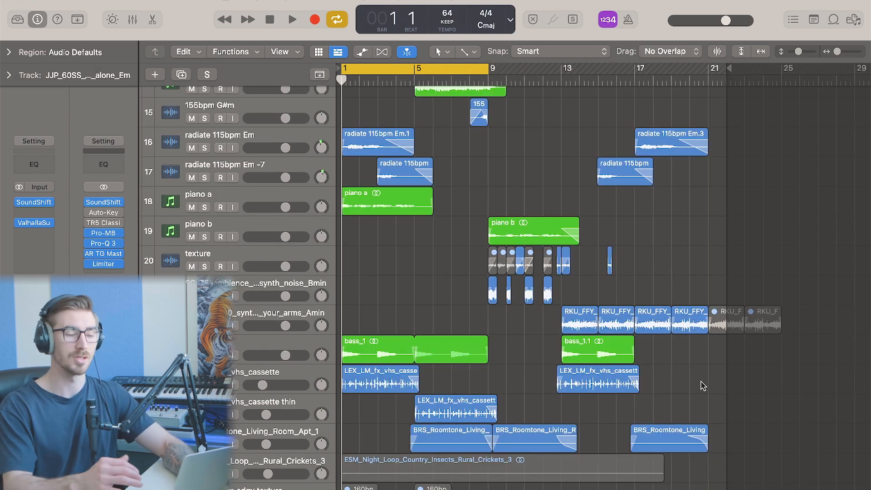
left_click_drag(701, 386, 355, 420)
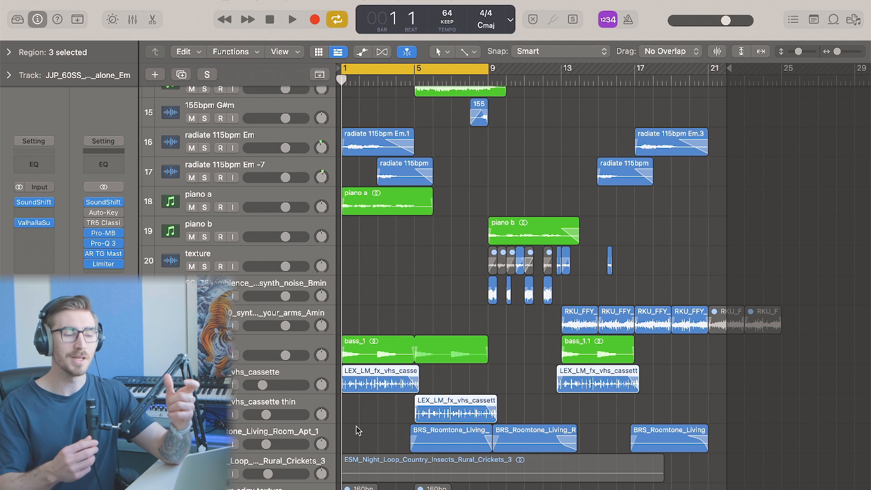
key("super+Right")
key("super+Right")
left_click(356, 426)
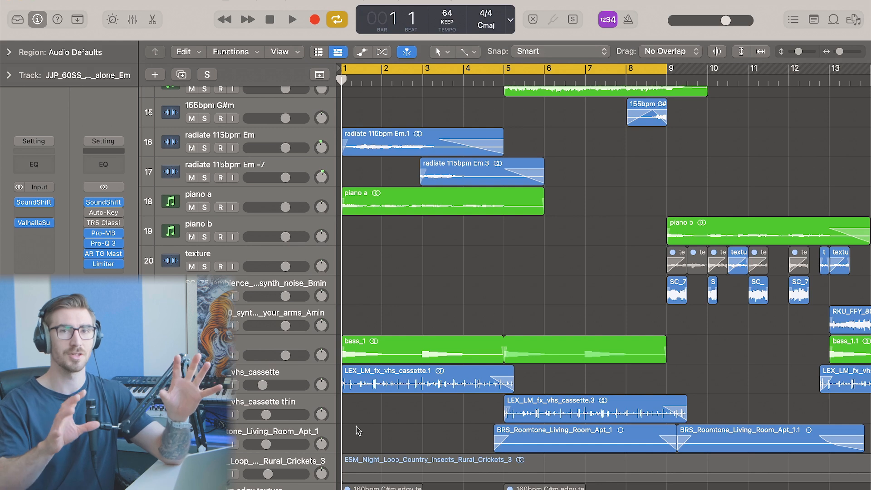
key("super+Left")
key("super+Left")
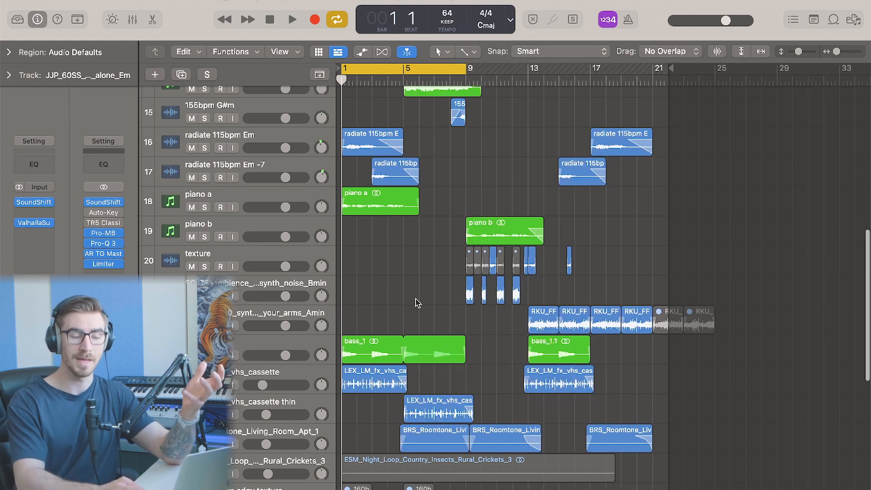
key("super+Right")
key("super+Right")
key("super+Left")
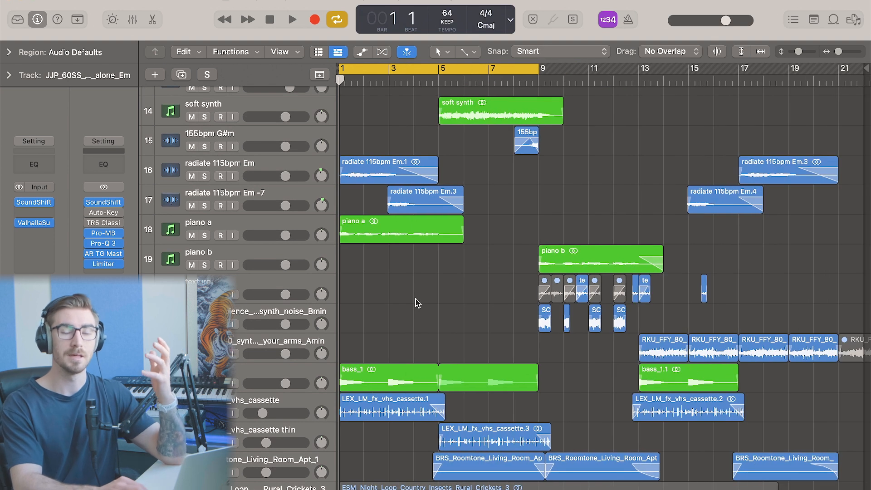